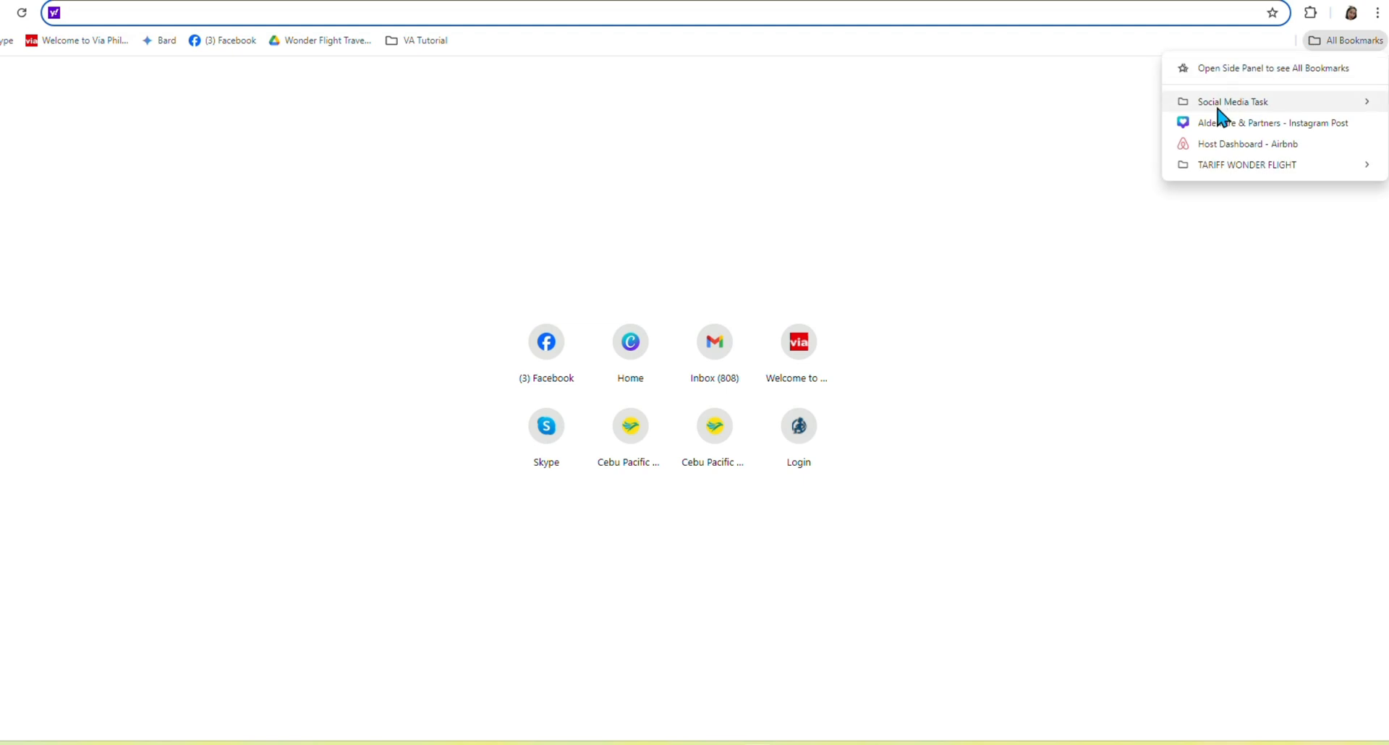
Open the Canva bookmark from the Social Media folder, then open the Facebook bookmark in a new tab.
{"action": "mouse_move", "coordinate": [1217, 106]}
{"action": "left_click", "coordinate": [983, 124]}
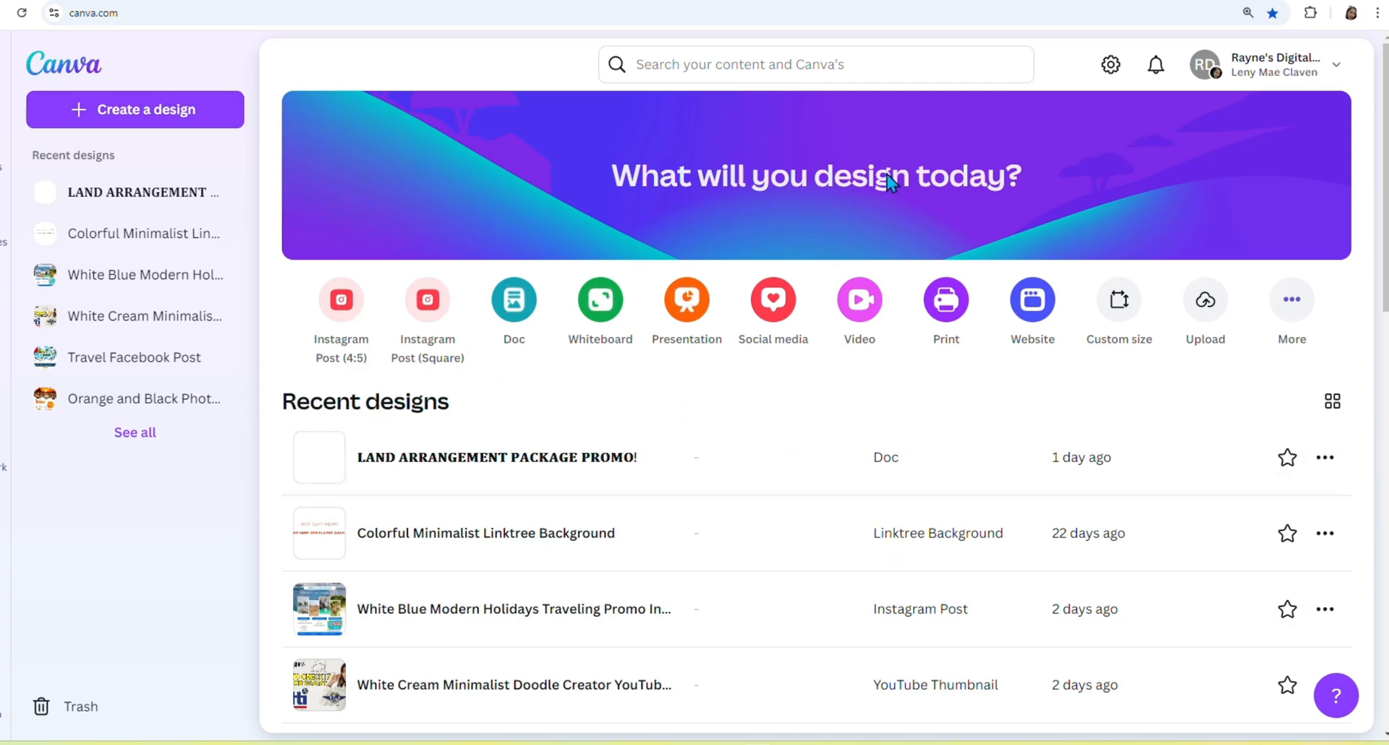
{"action": "key", "text": "ctrl+t"}
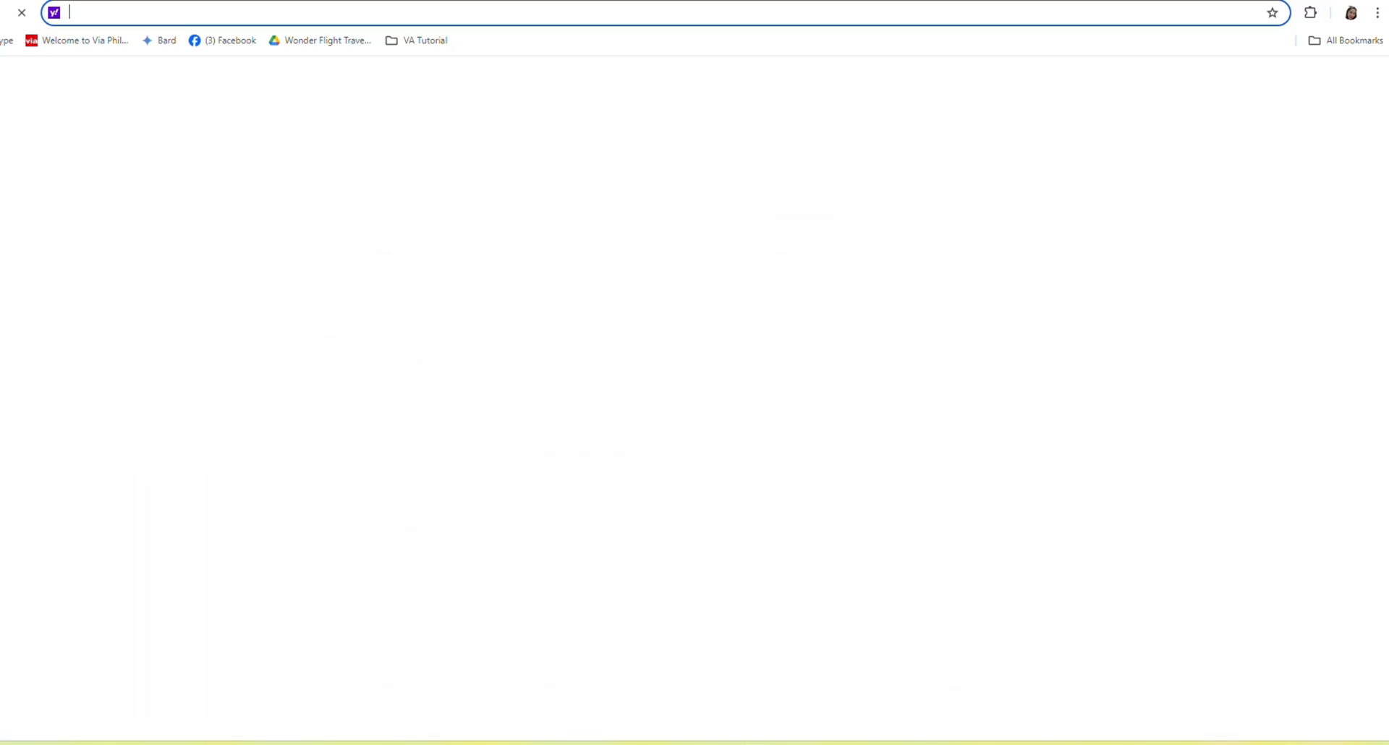
{"action": "left_click", "coordinate": [1322, 44]}
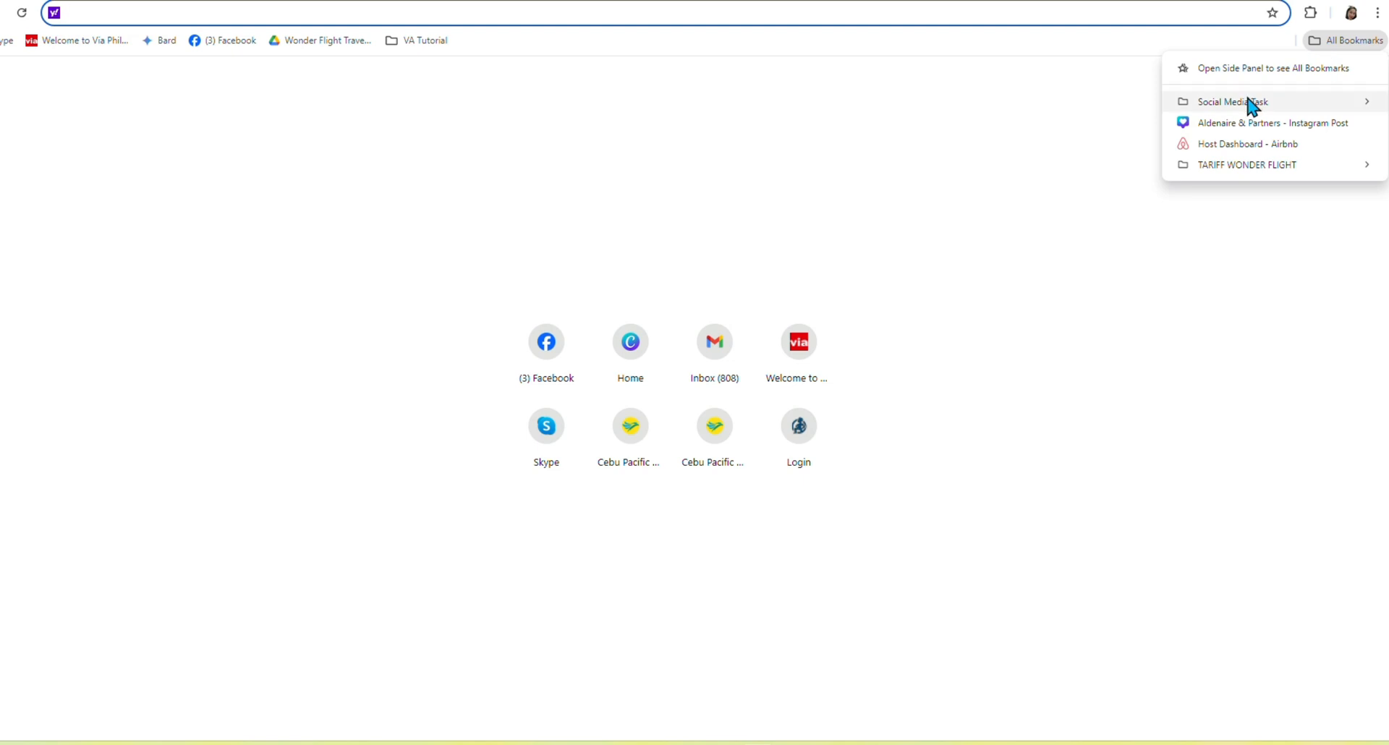
{"action": "left_click", "coordinate": [228, 47]}
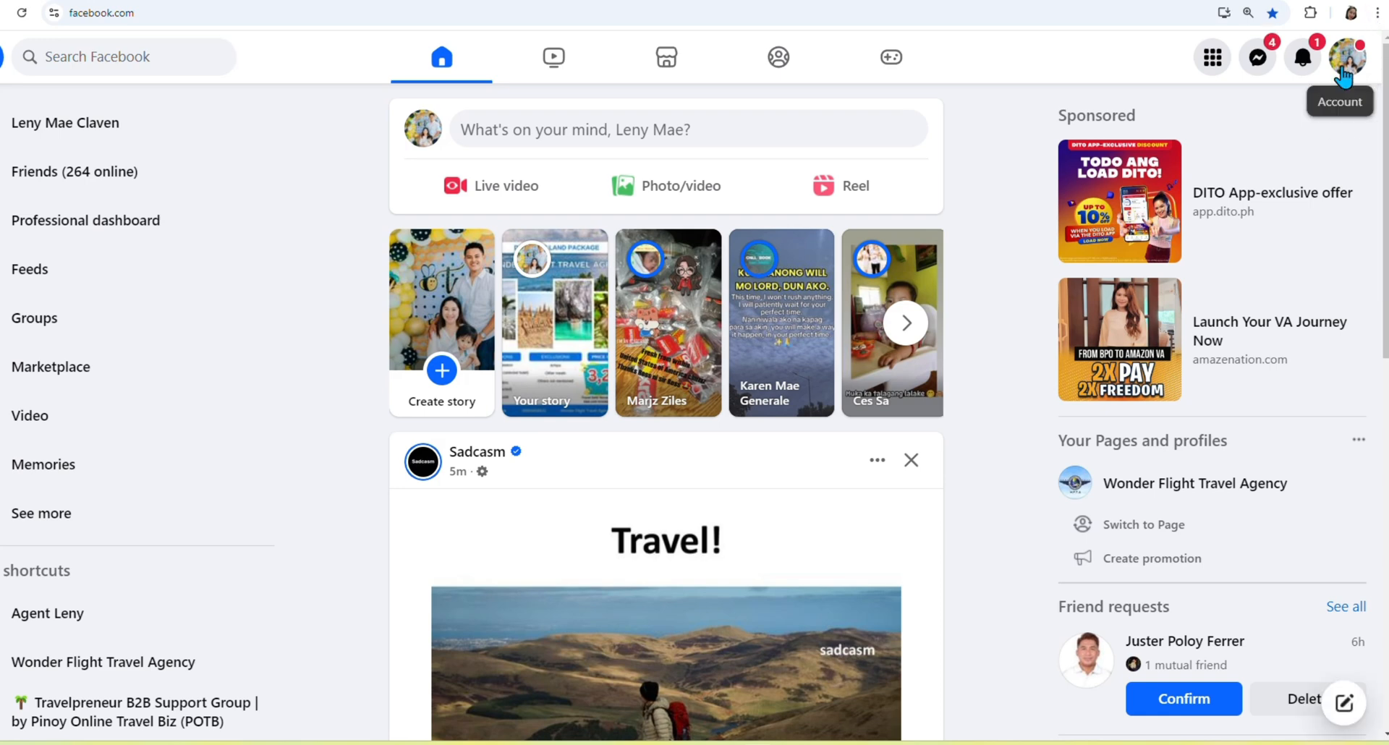
Go to Meta Business Suite and view the Planner's October 2024 calendar in Month view.
{"action": "left_click", "coordinate": [1343, 74]}
{"action": "left_click", "coordinate": [1155, 260]}
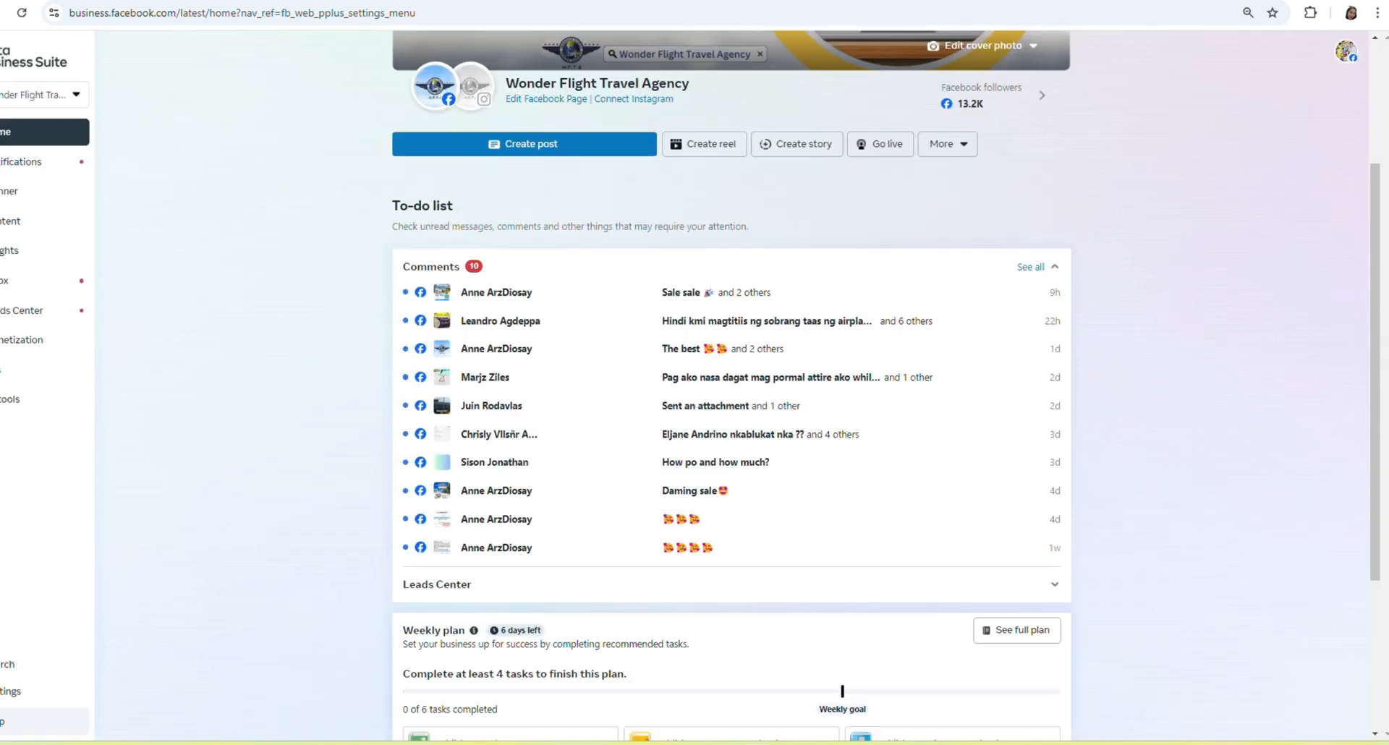
{"action": "left_click", "coordinate": [18, 201]}
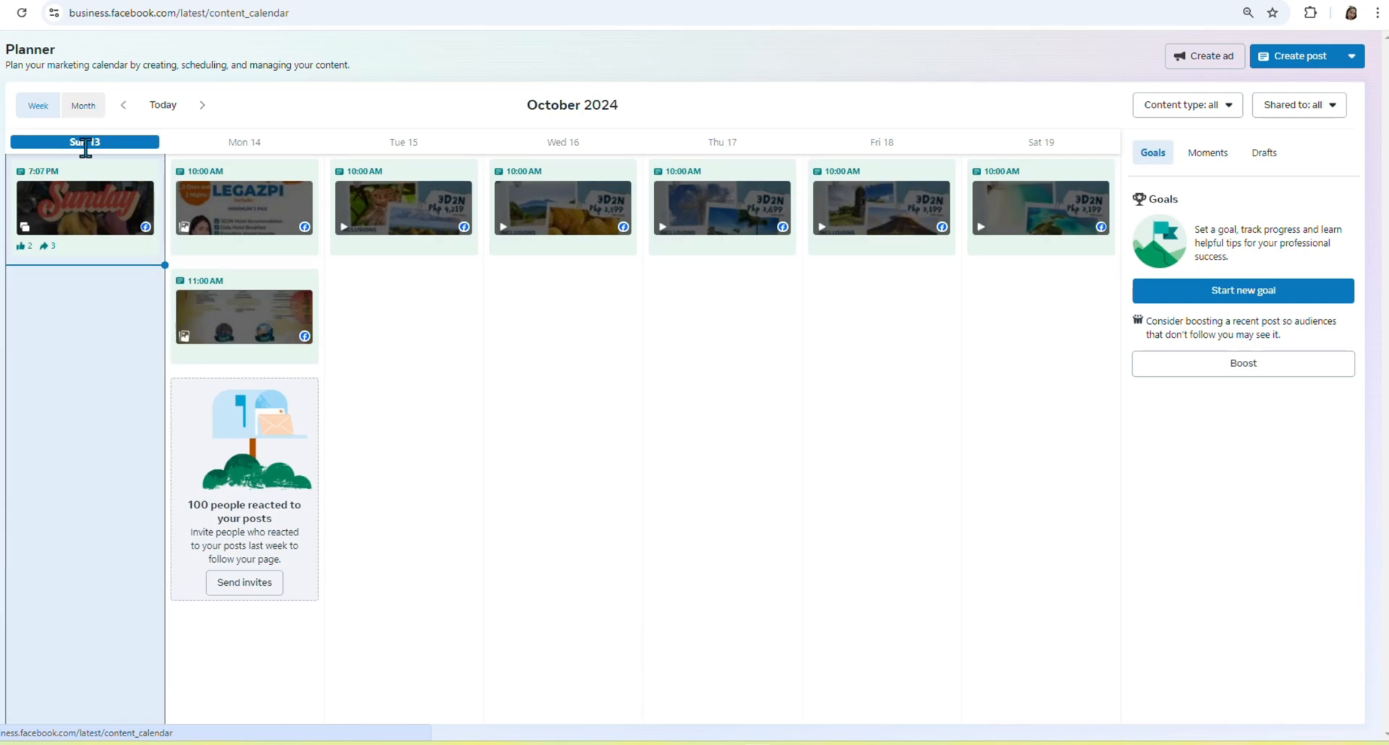
{"action": "left_click", "coordinate": [94, 116]}
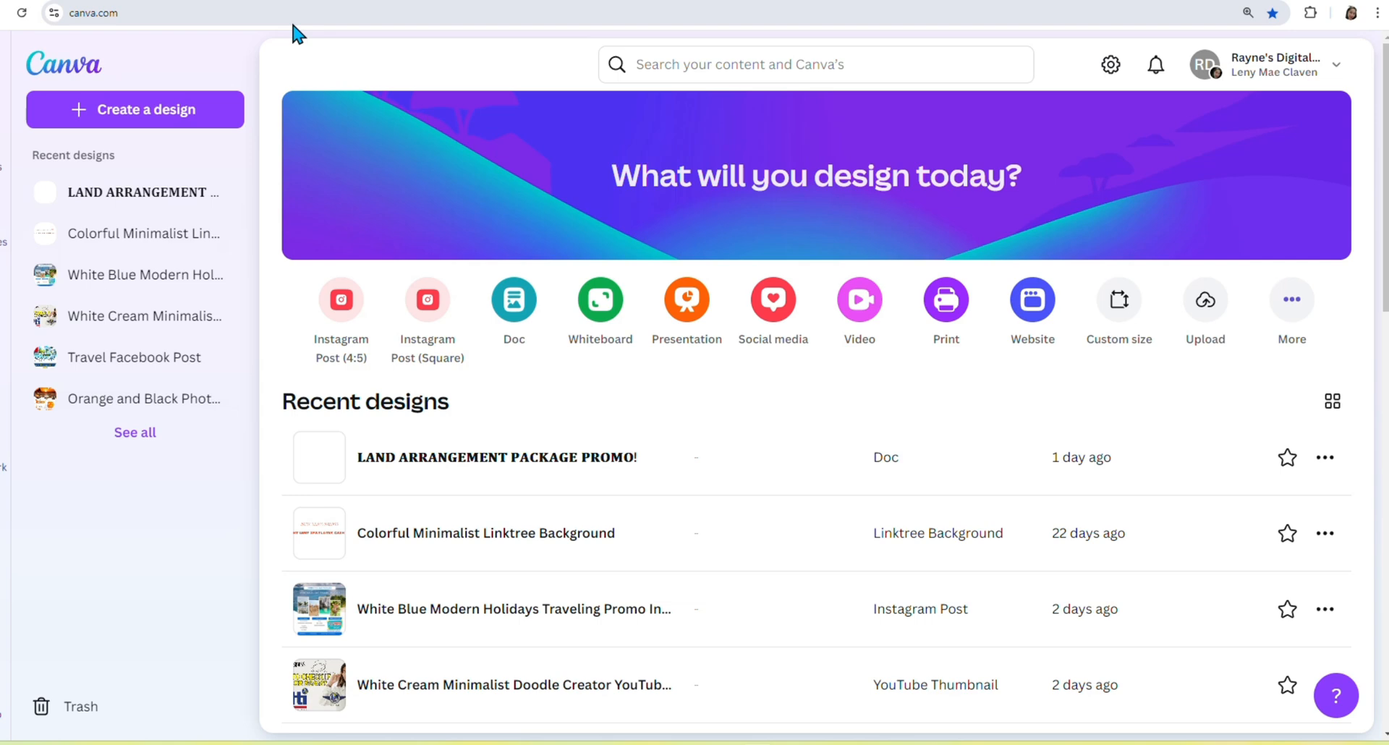
Search Canva for 'tour package template'.
{"action": "left_click", "coordinate": [737, 56]}
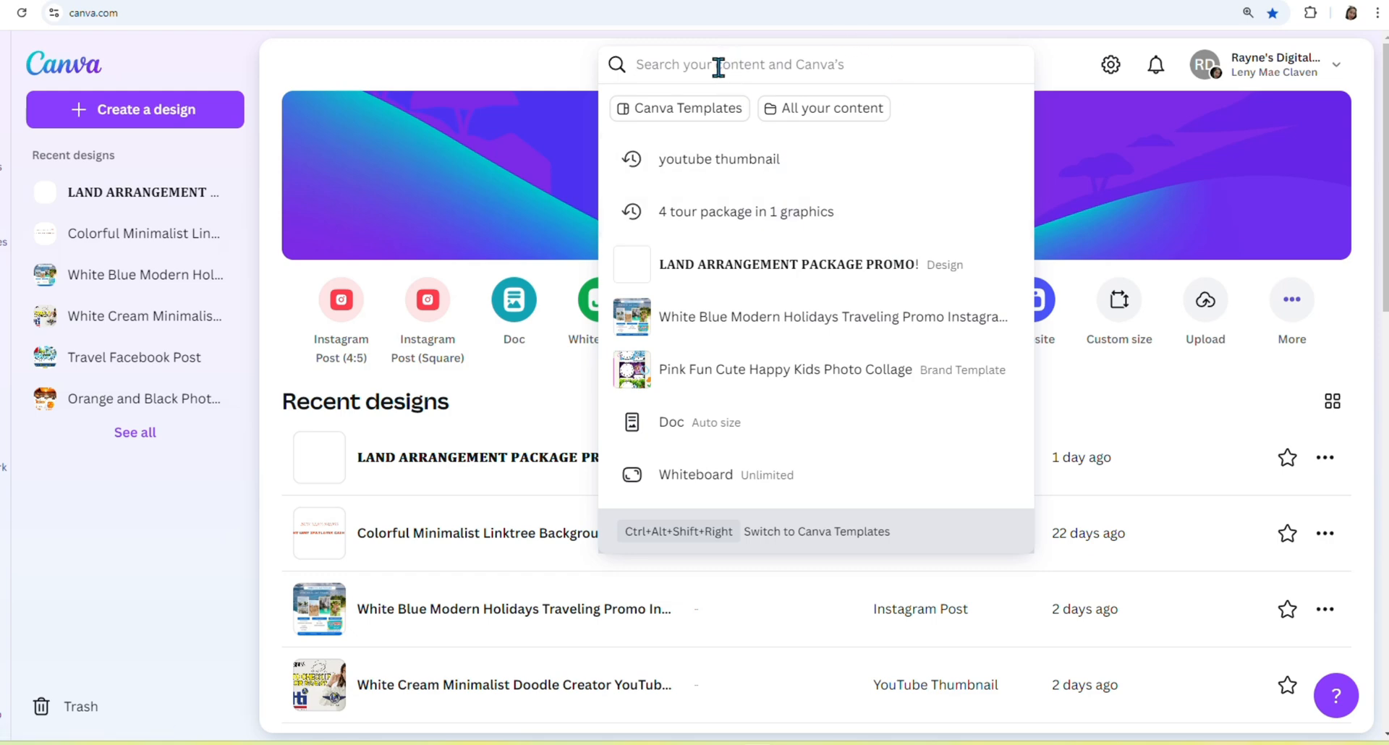
{"action": "type", "text": "tour packag"}
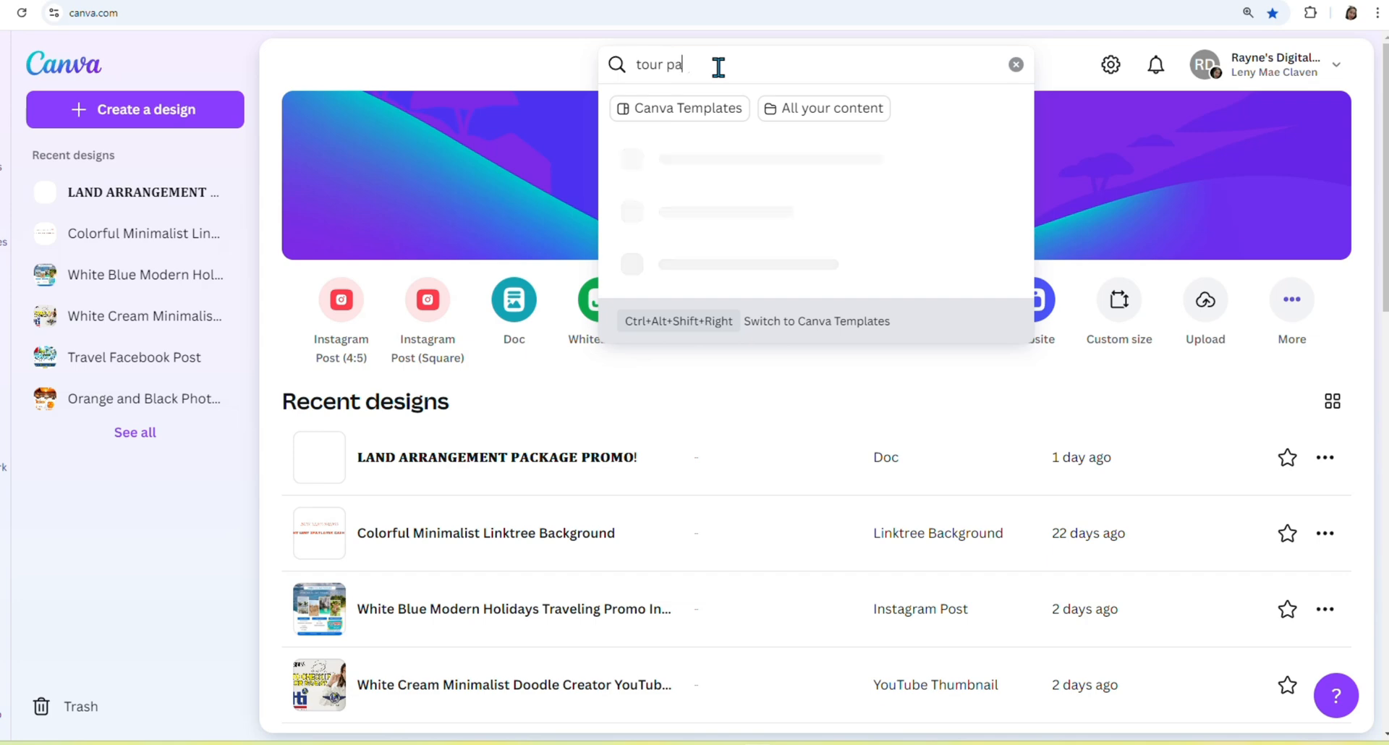
{"action": "key", "text": "BackSpace"}
{"action": "key", "text": "BackSpace"}
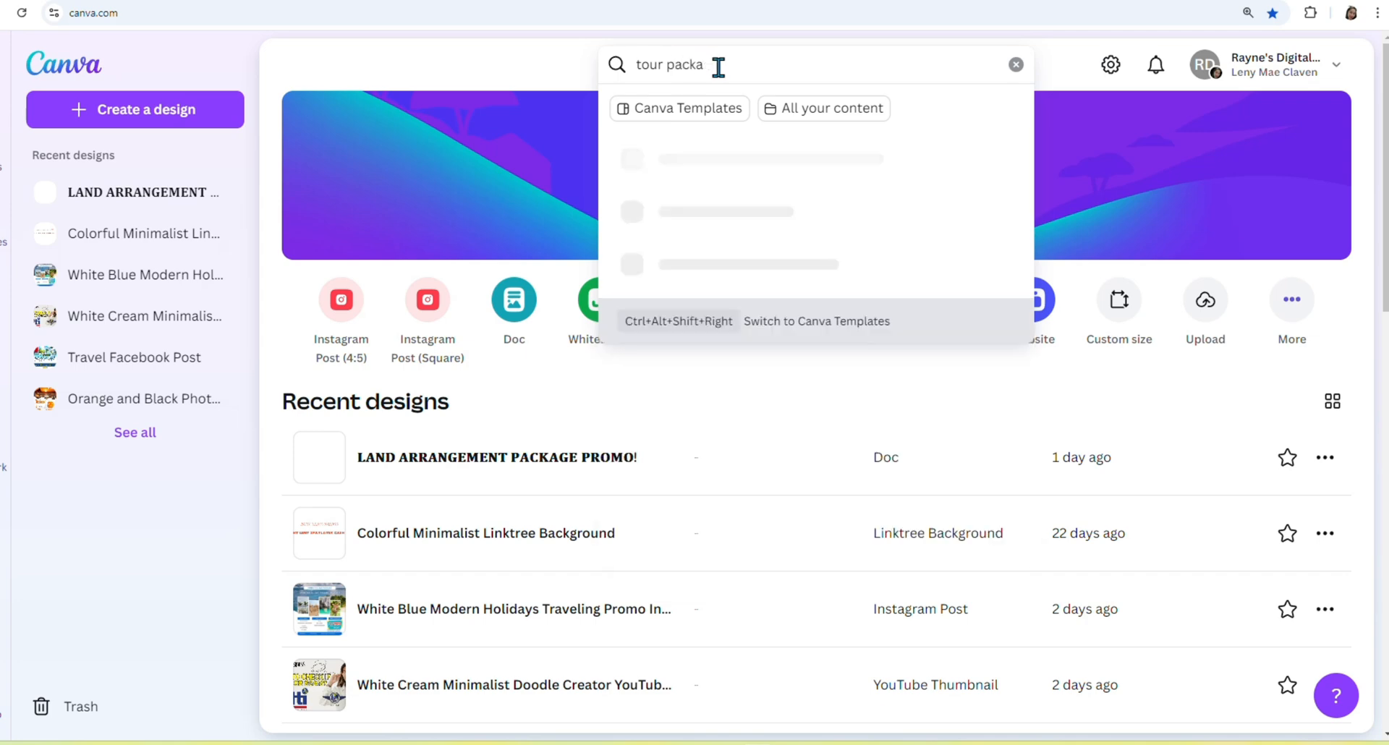
{"action": "type", "text": "age template"}
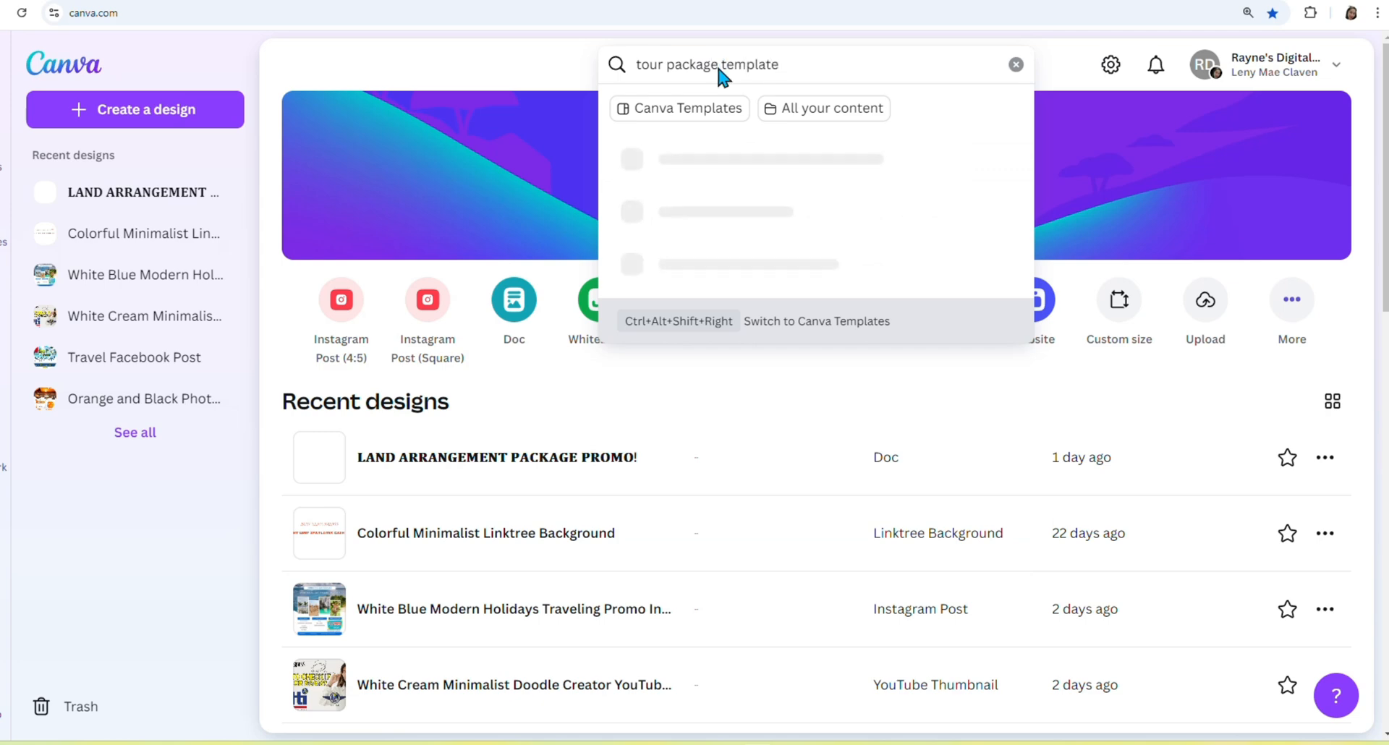
{"action": "key", "text": "Return"}
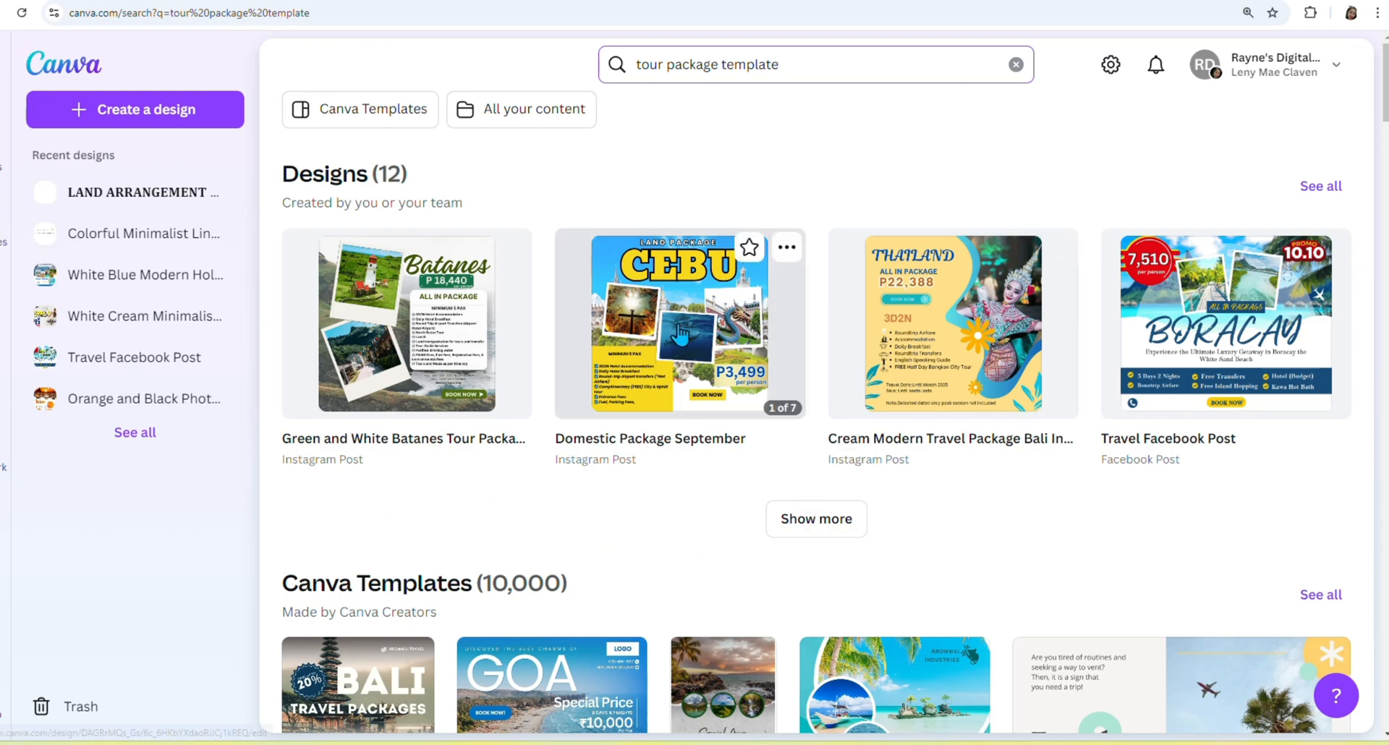
Browse the results, then change the search to 'tour package scary background'.
{"action": "scroll", "coordinate": [707, 261], "scroll_direction": "down", "scroll_amount": 1}
{"action": "scroll", "coordinate": [708, 260], "scroll_direction": "down", "scroll_amount": 4}
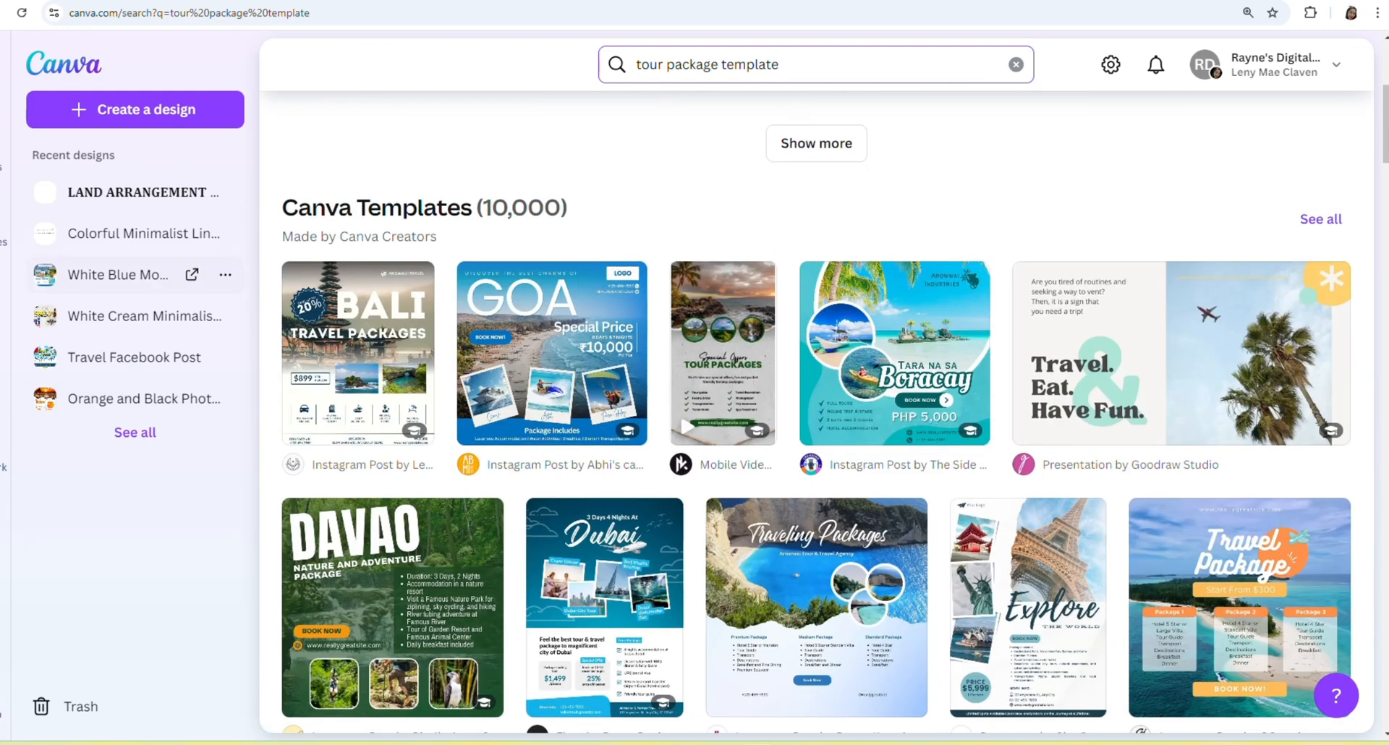
{"action": "scroll", "coordinate": [698, 441], "scroll_direction": "down", "scroll_amount": 1}
{"action": "scroll", "coordinate": [697, 448], "scroll_direction": "down", "scroll_amount": 1}
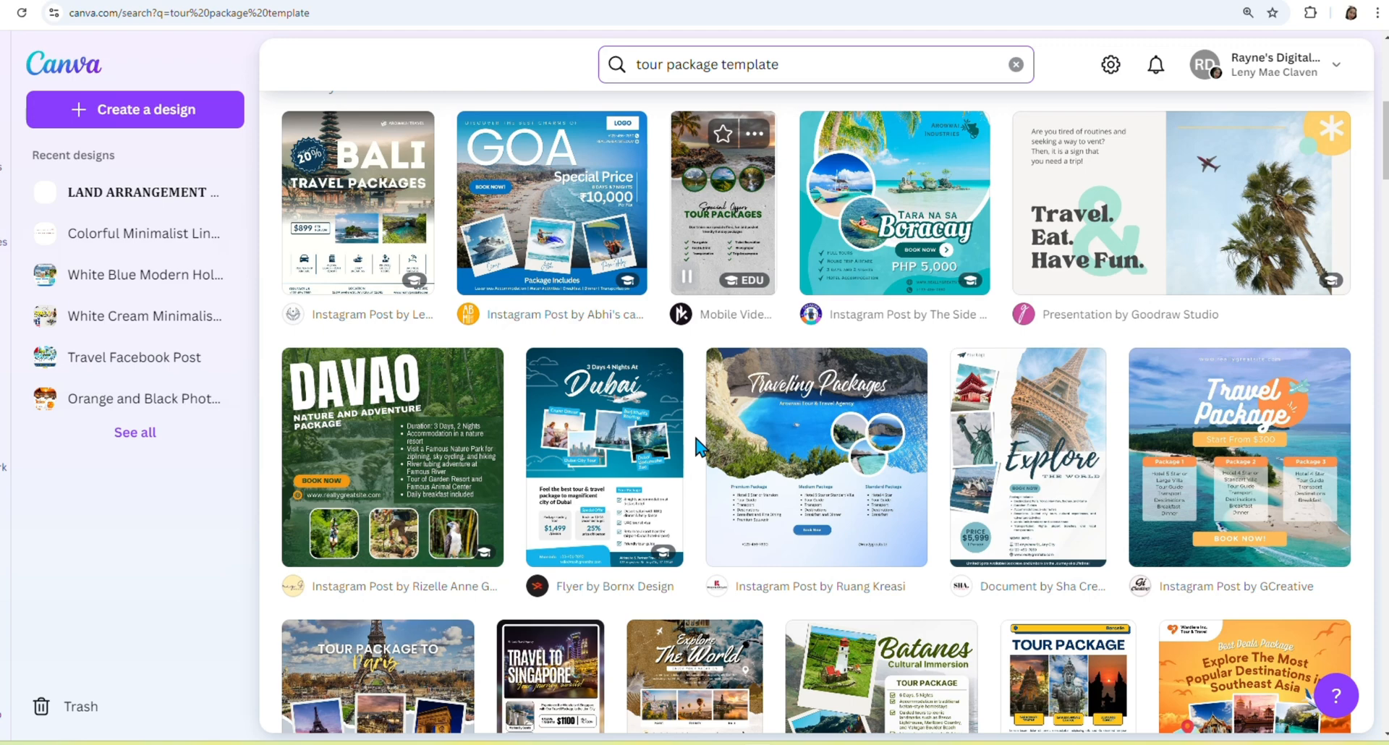
{"action": "scroll", "coordinate": [651, 376], "scroll_direction": "down", "scroll_amount": 2}
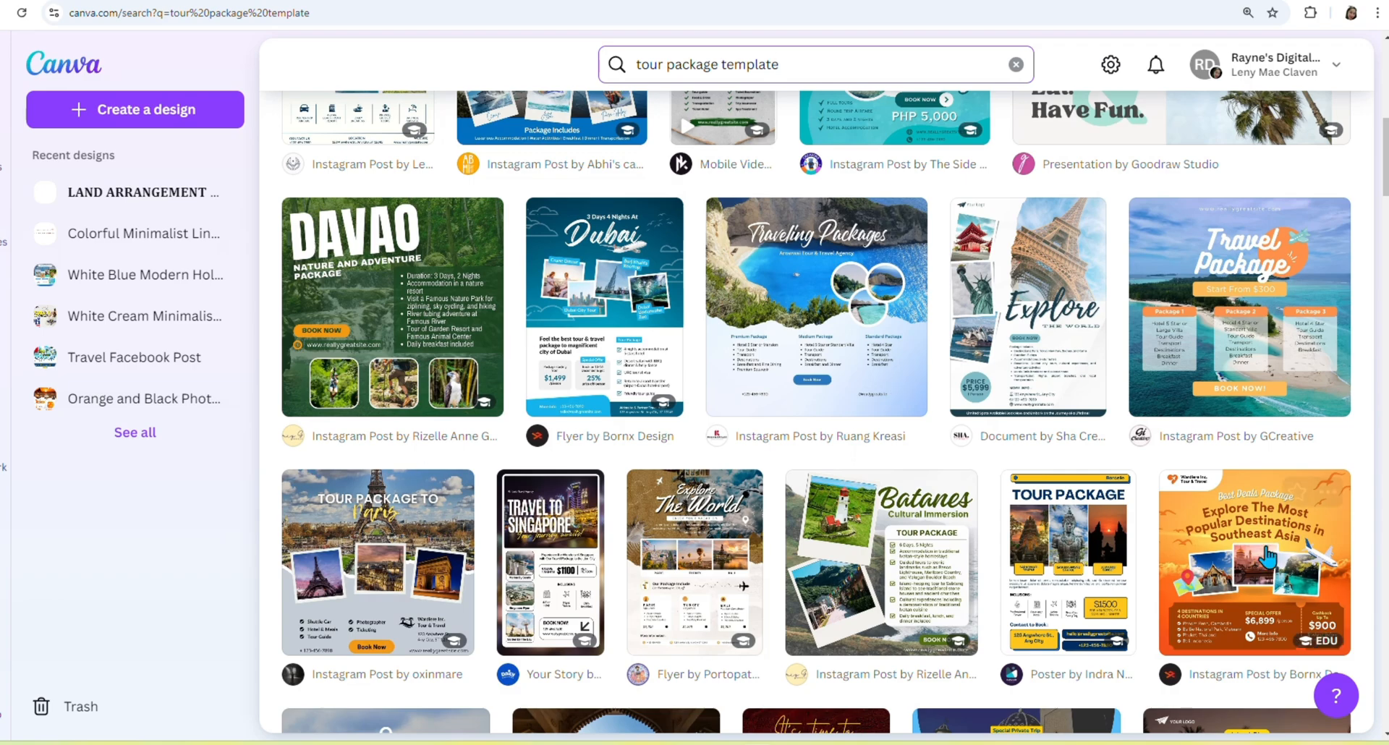
{"action": "scroll", "coordinate": [1096, 608], "scroll_direction": "down", "scroll_amount": 2}
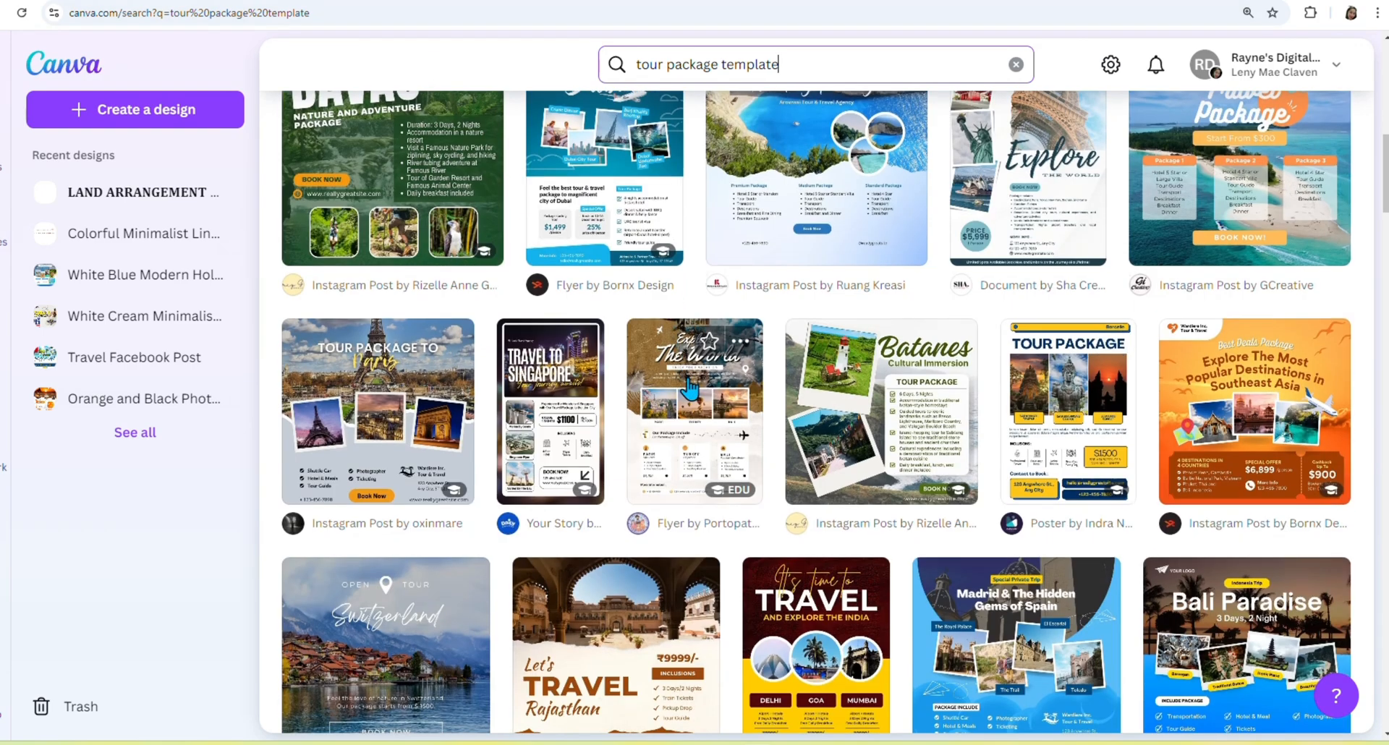
{"action": "scroll", "coordinate": [1082, 514], "scroll_direction": "down", "scroll_amount": 2}
{"action": "scroll", "coordinate": [967, 475], "scroll_direction": "down", "scroll_amount": 2}
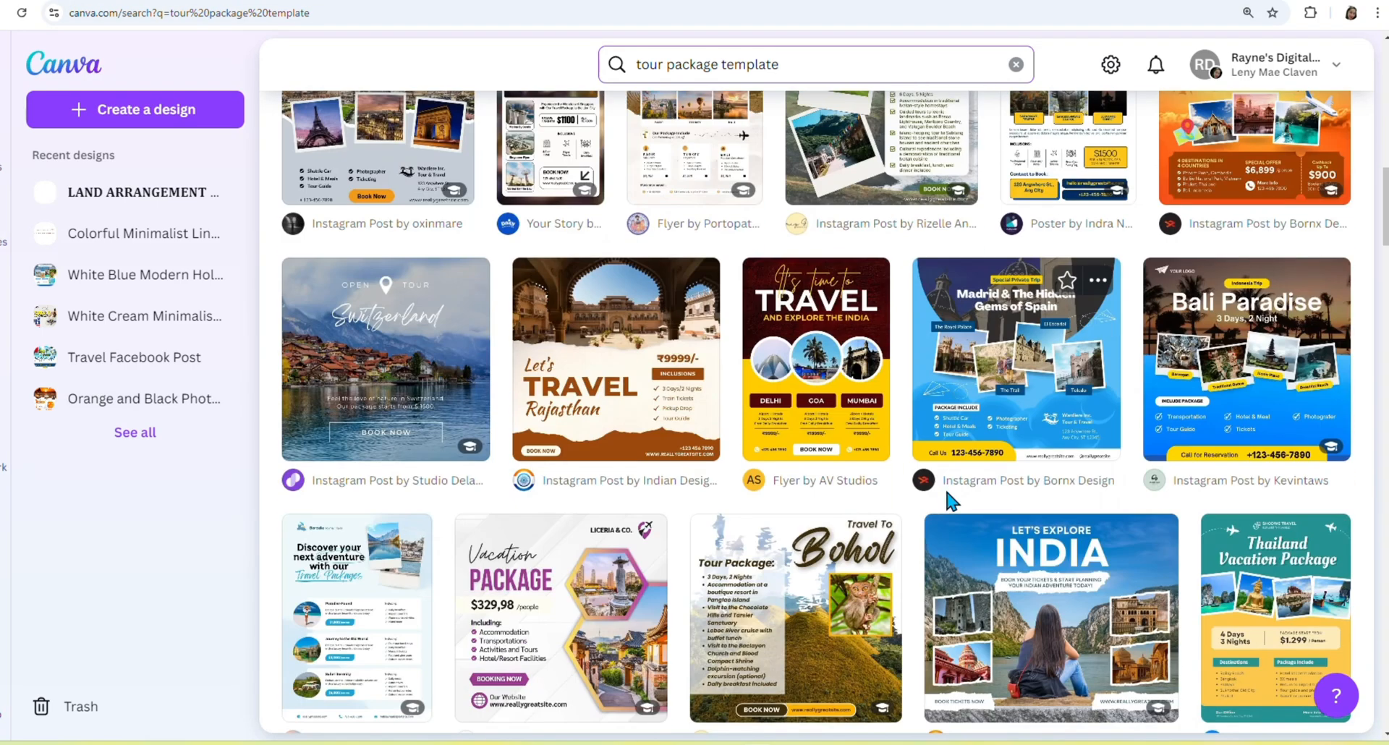
{"action": "scroll", "coordinate": [948, 499], "scroll_direction": "up", "scroll_amount": 11}
{"action": "double_click", "coordinate": [726, 66]}
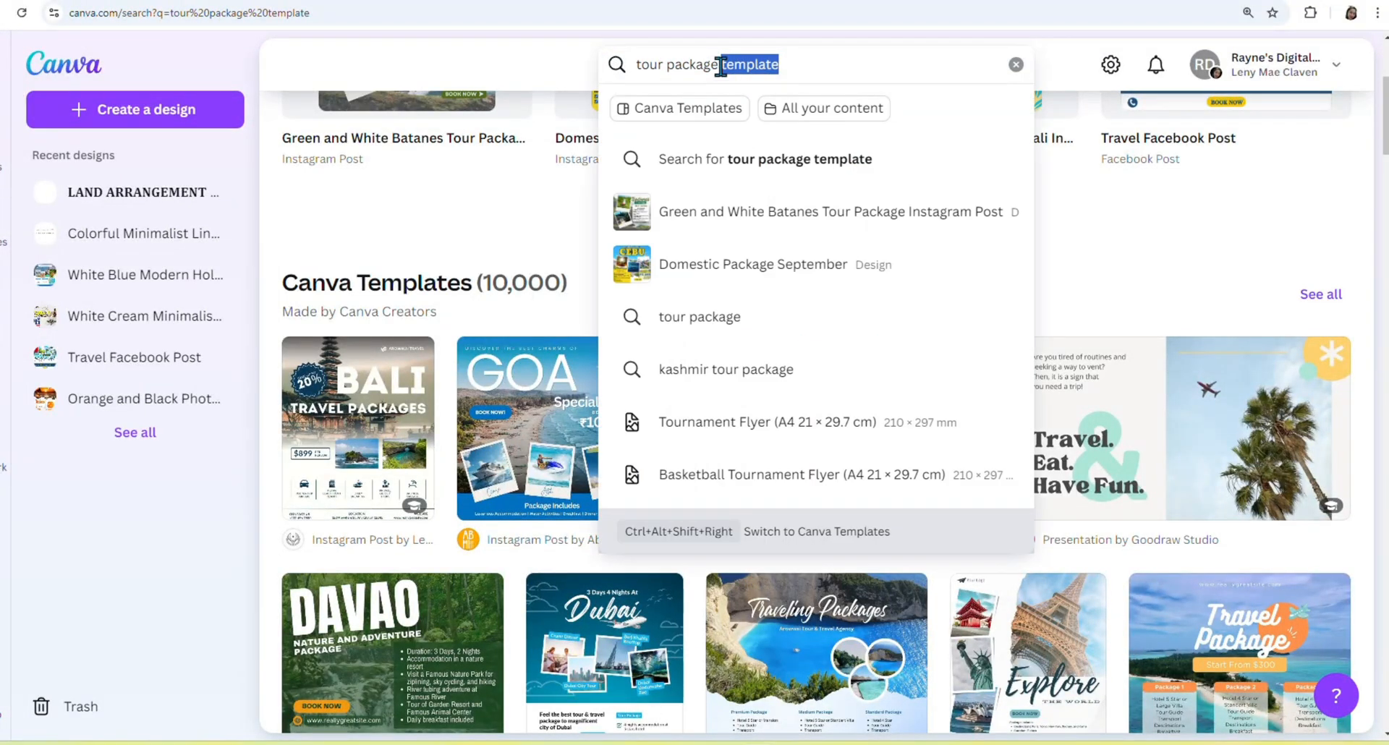
{"action": "type", "text": "scary bac"}
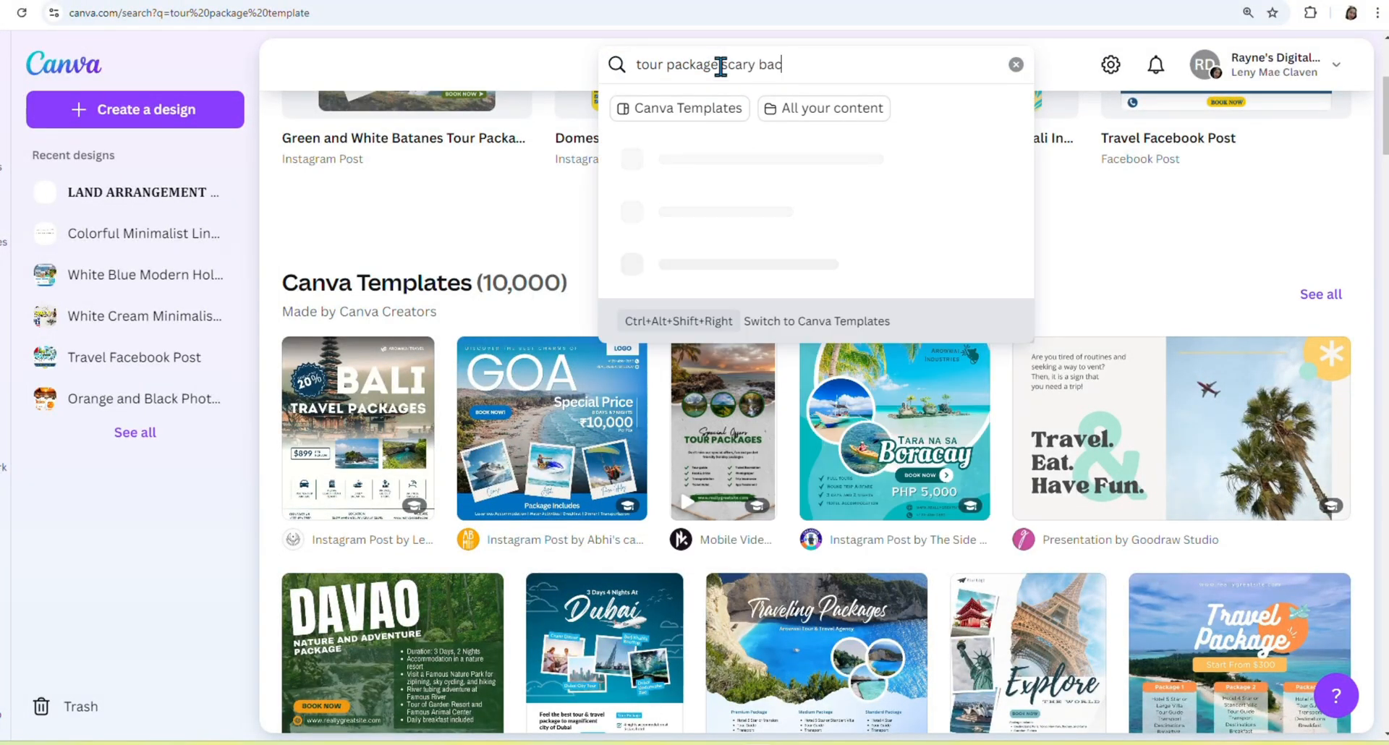
{"action": "type", "text": "kground"}
{"action": "key", "text": "Return"}
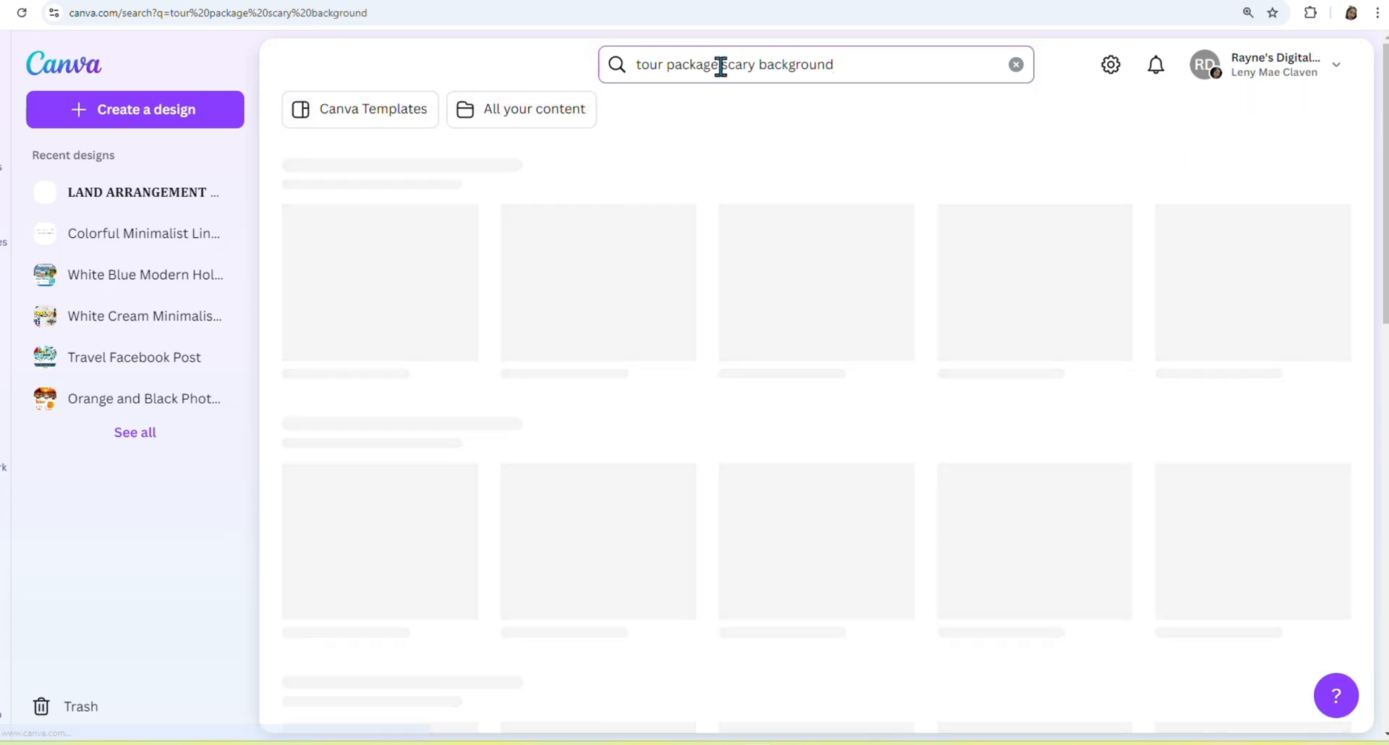
Browse those results, then search again for just 'tour package'.
{"action": "scroll", "coordinate": [777, 481], "scroll_direction": "down", "scroll_amount": 3}
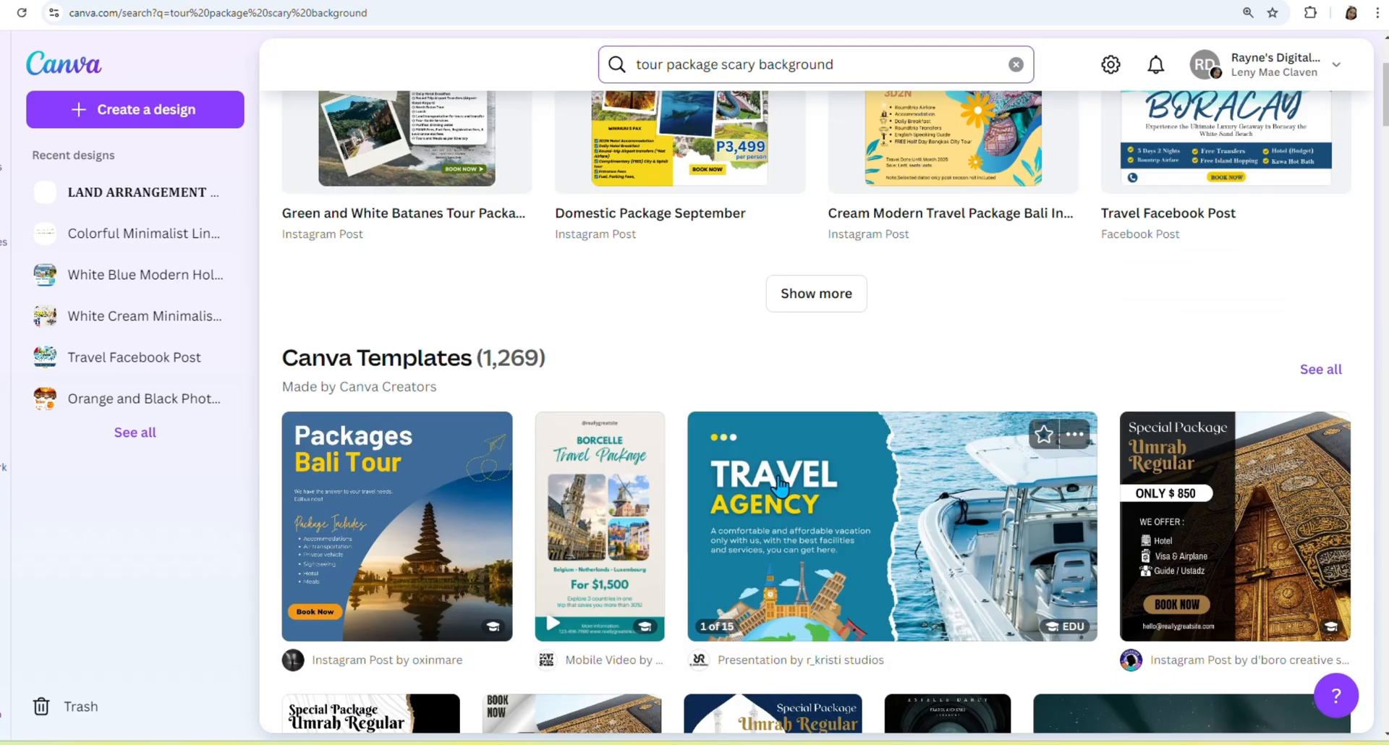
{"action": "scroll", "coordinate": [780, 486], "scroll_direction": "down", "scroll_amount": 6}
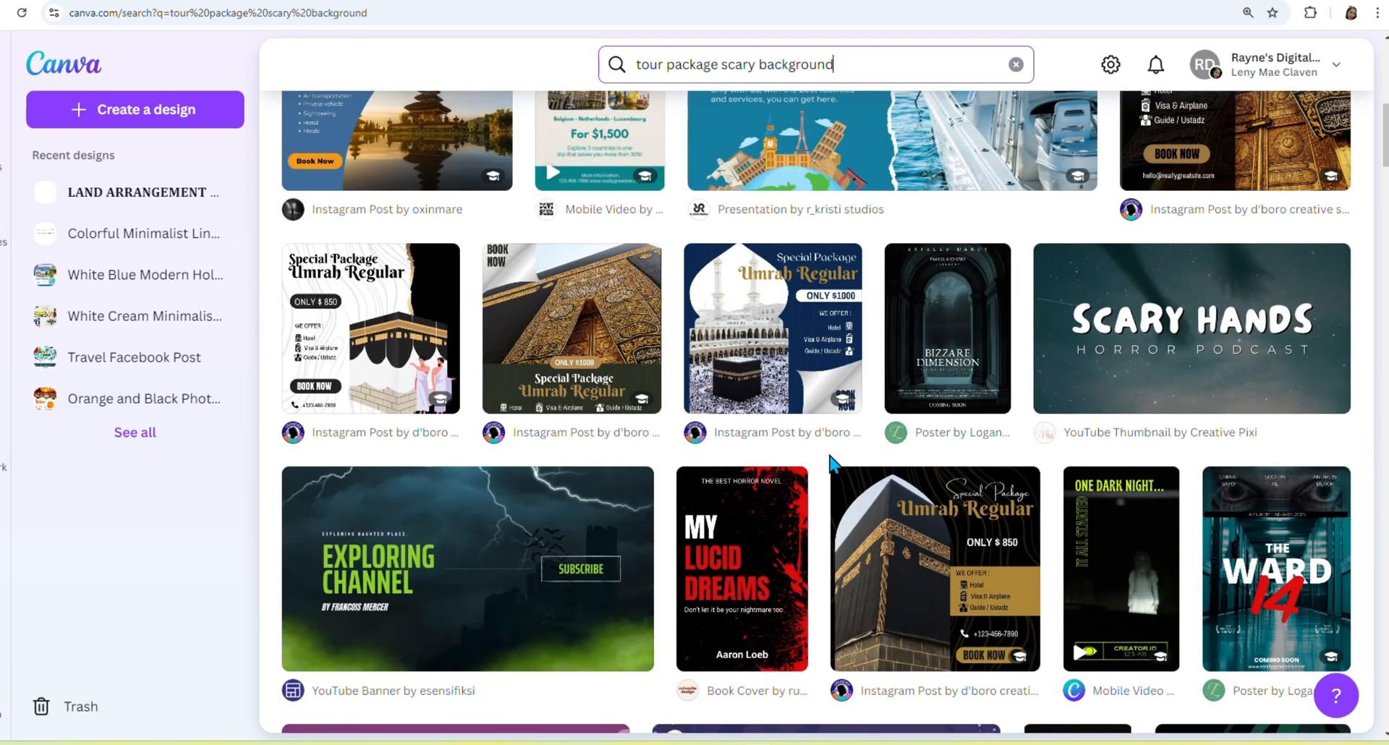
{"action": "scroll", "coordinate": [830, 461], "scroll_direction": "down", "scroll_amount": 2}
{"action": "scroll", "coordinate": [456, 270], "scroll_direction": "down", "scroll_amount": 4}
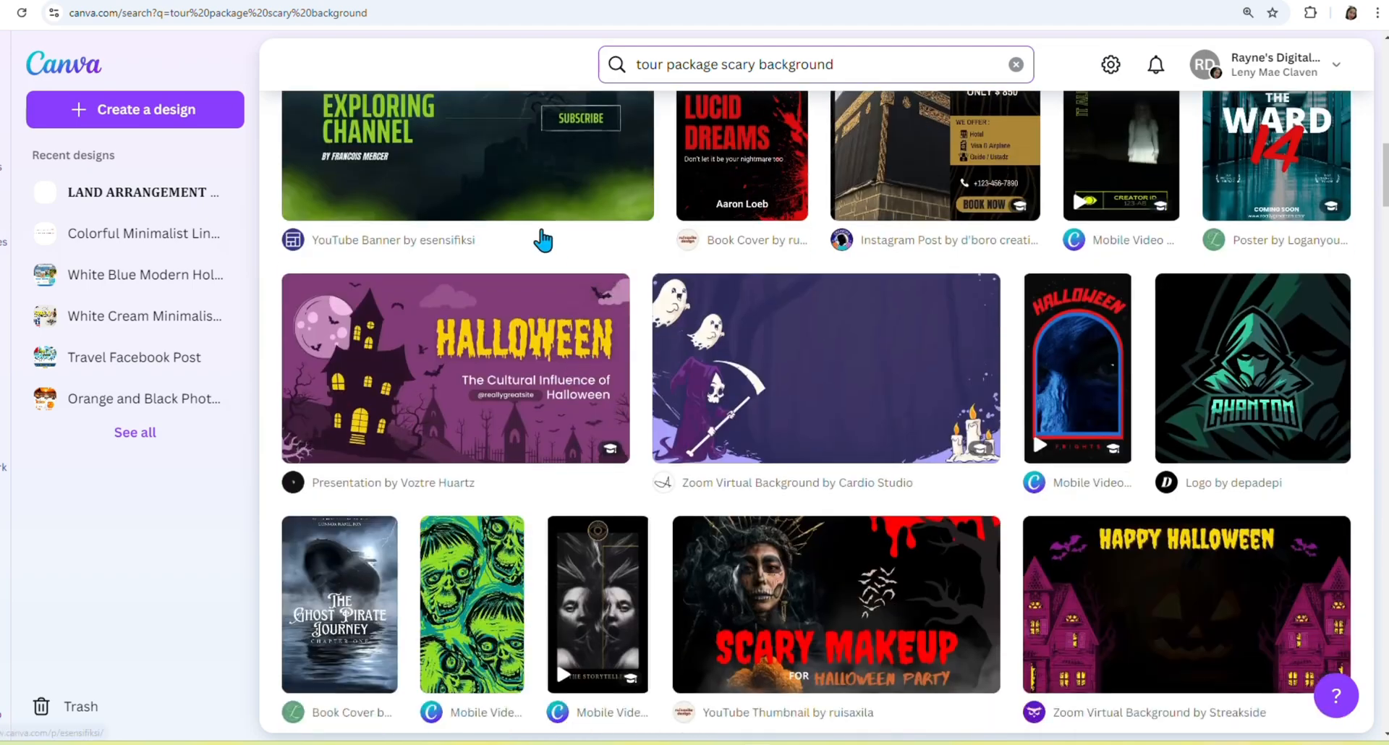
{"action": "scroll", "coordinate": [524, 375], "scroll_direction": "up", "scroll_amount": 7}
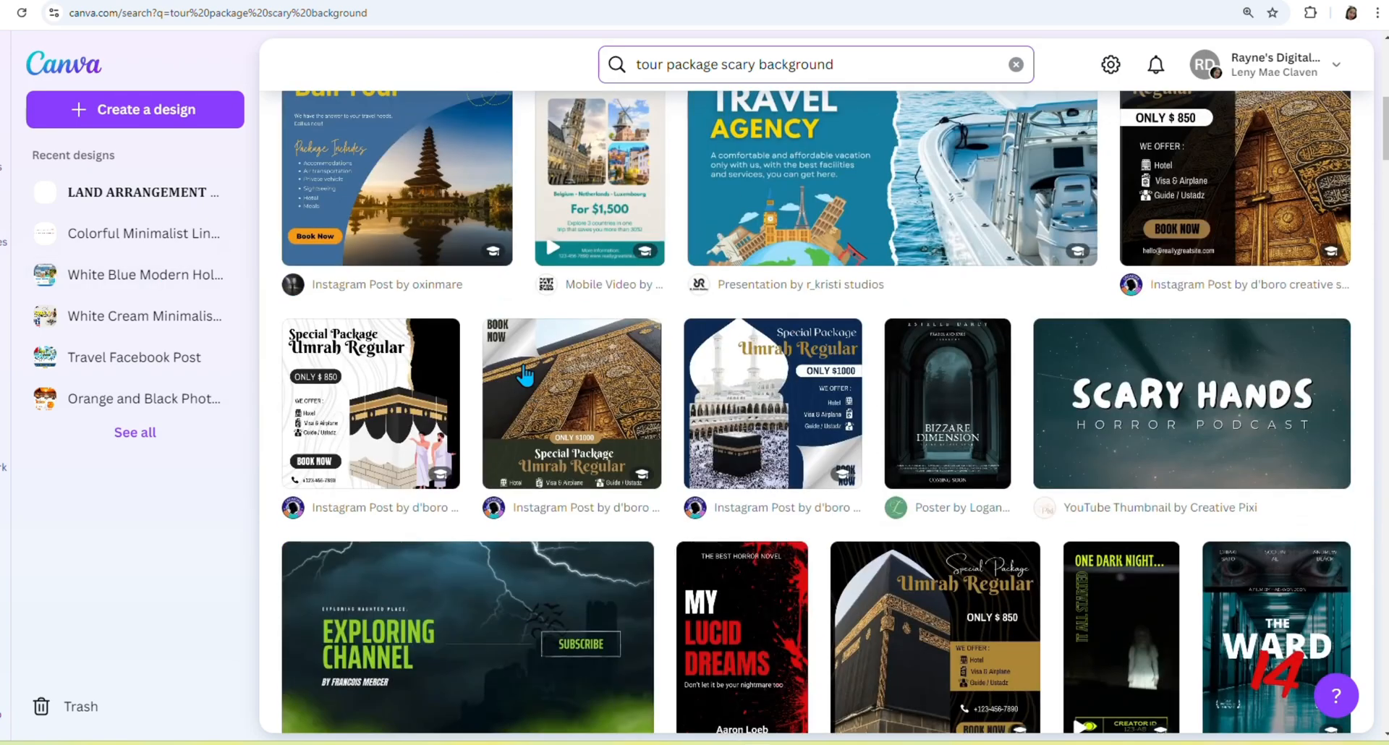
{"action": "scroll", "coordinate": [526, 375], "scroll_direction": "up", "scroll_amount": 8}
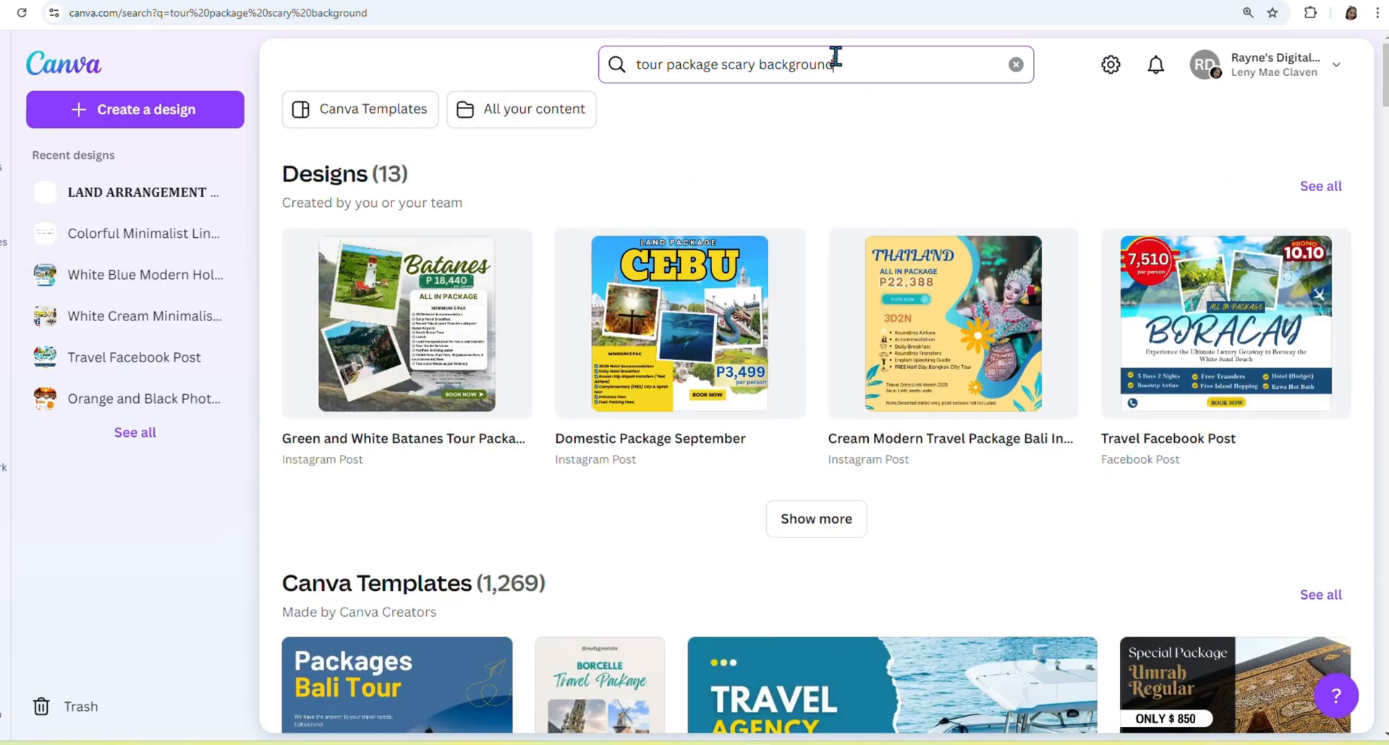
{"action": "left_click_drag", "start_coordinate": [835, 56], "coordinate": [727, 62]}
{"action": "key", "text": "BackSpace"}
{"action": "key", "text": "Return"}
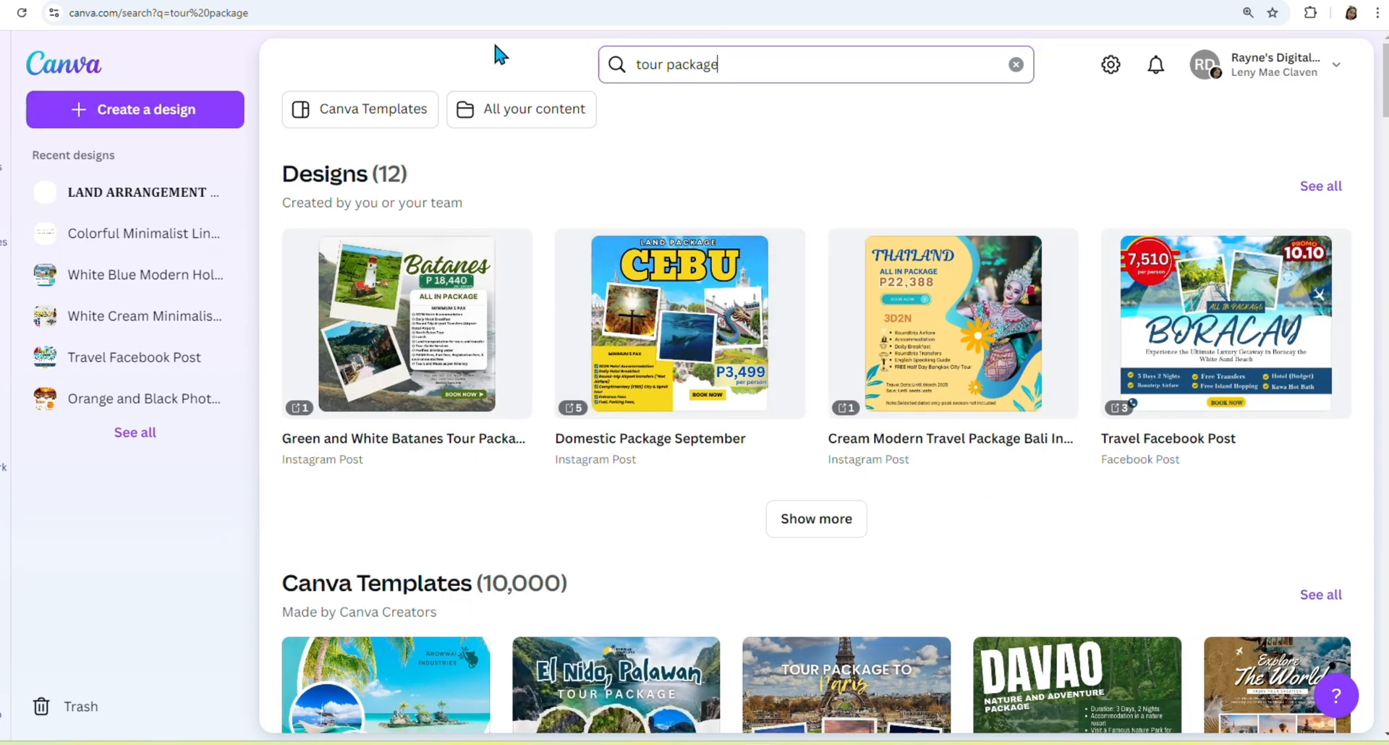
{"action": "scroll", "coordinate": [749, 474], "scroll_direction": "down", "scroll_amount": 5}
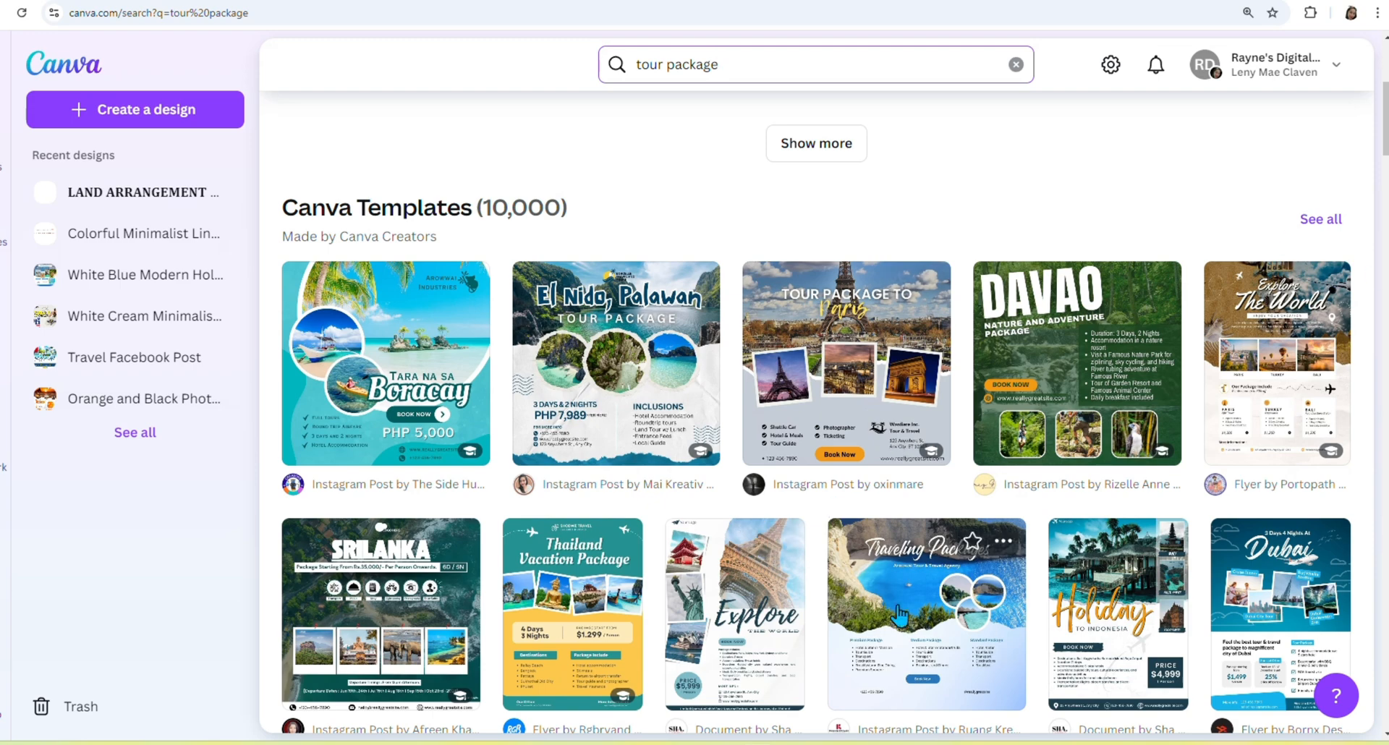
{"action": "scroll", "coordinate": [823, 350], "scroll_direction": "down", "scroll_amount": 2}
{"action": "scroll", "coordinate": [823, 351], "scroll_direction": "down", "scroll_amount": 2}
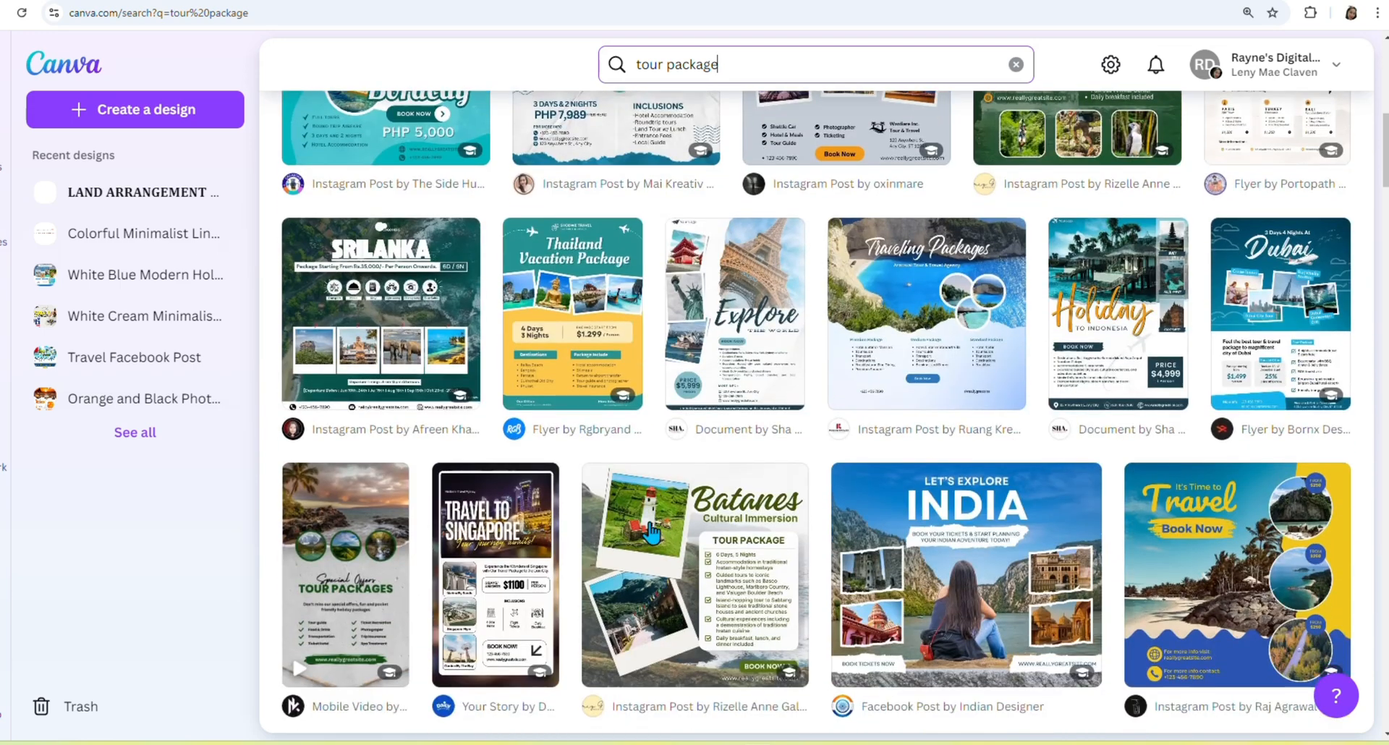
{"action": "scroll", "coordinate": [1018, 538], "scroll_direction": "down", "scroll_amount": 1}
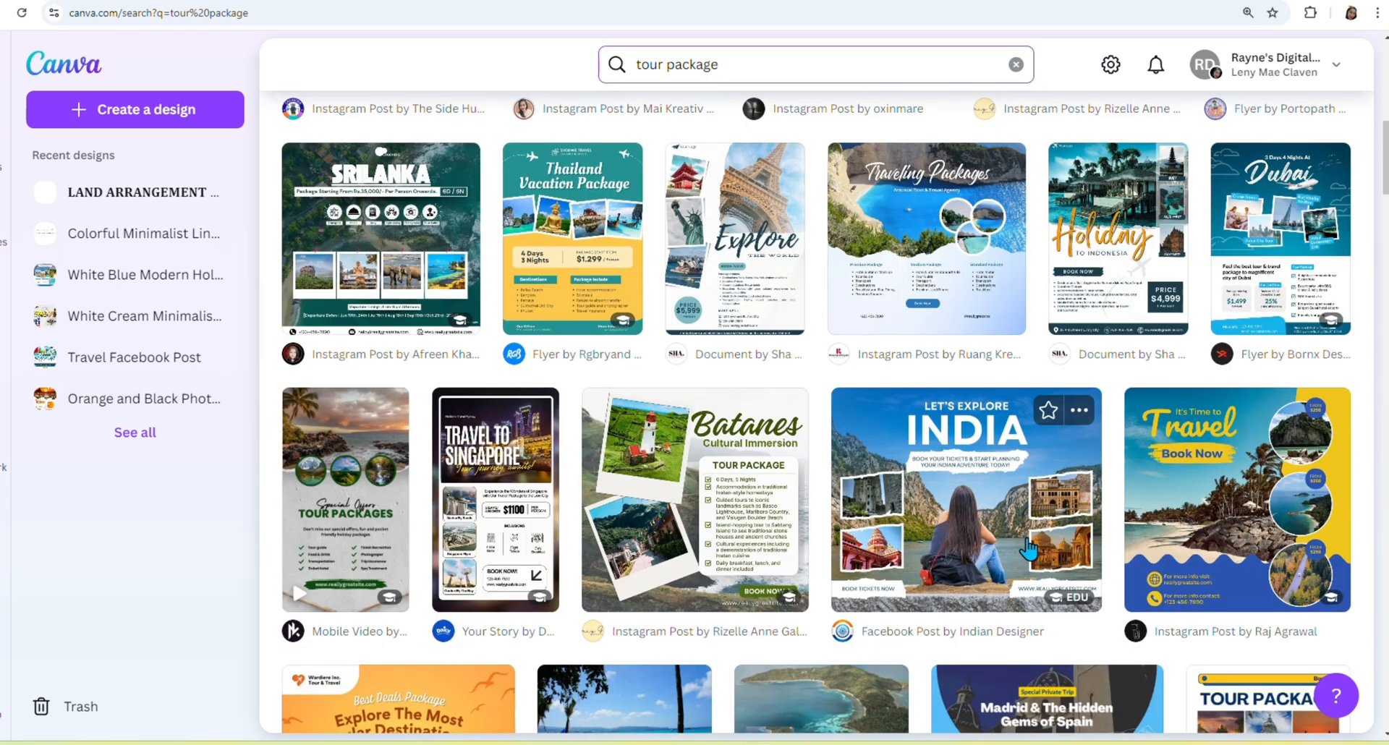
{"action": "scroll", "coordinate": [1027, 550], "scroll_direction": "down", "scroll_amount": 4}
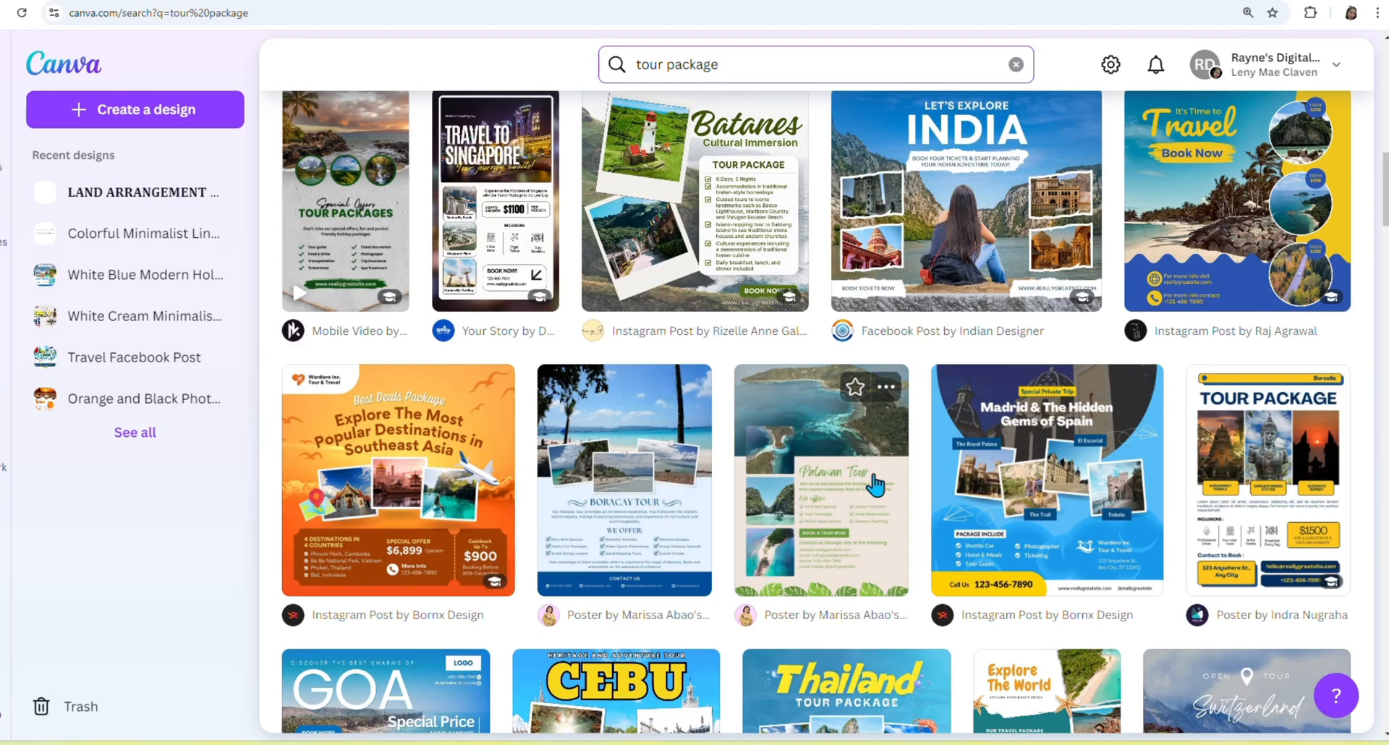
{"action": "scroll", "coordinate": [662, 492], "scroll_direction": "down", "scroll_amount": 3}
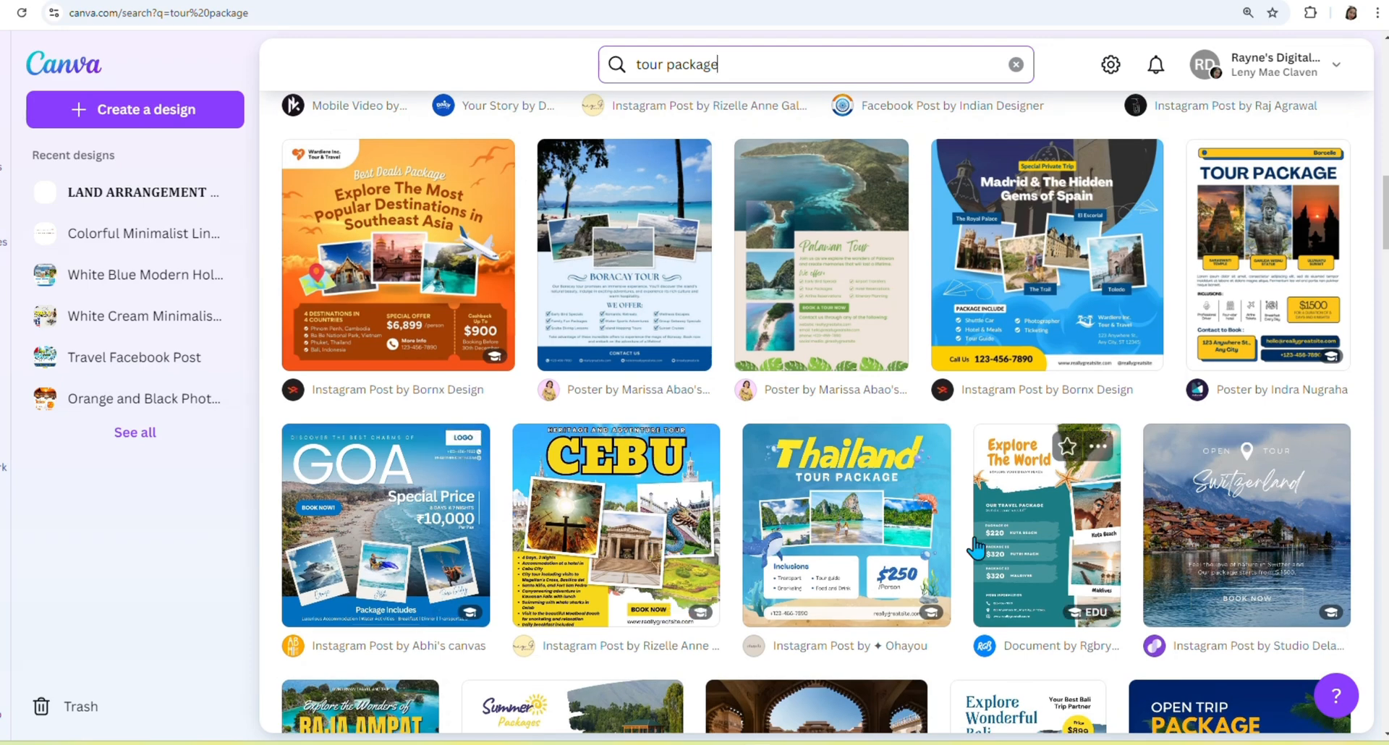
Start a new design from the Blue and Yellow Watercolor Gradient Thailand Tour Package template.
{"action": "left_click", "coordinate": [871, 501]}
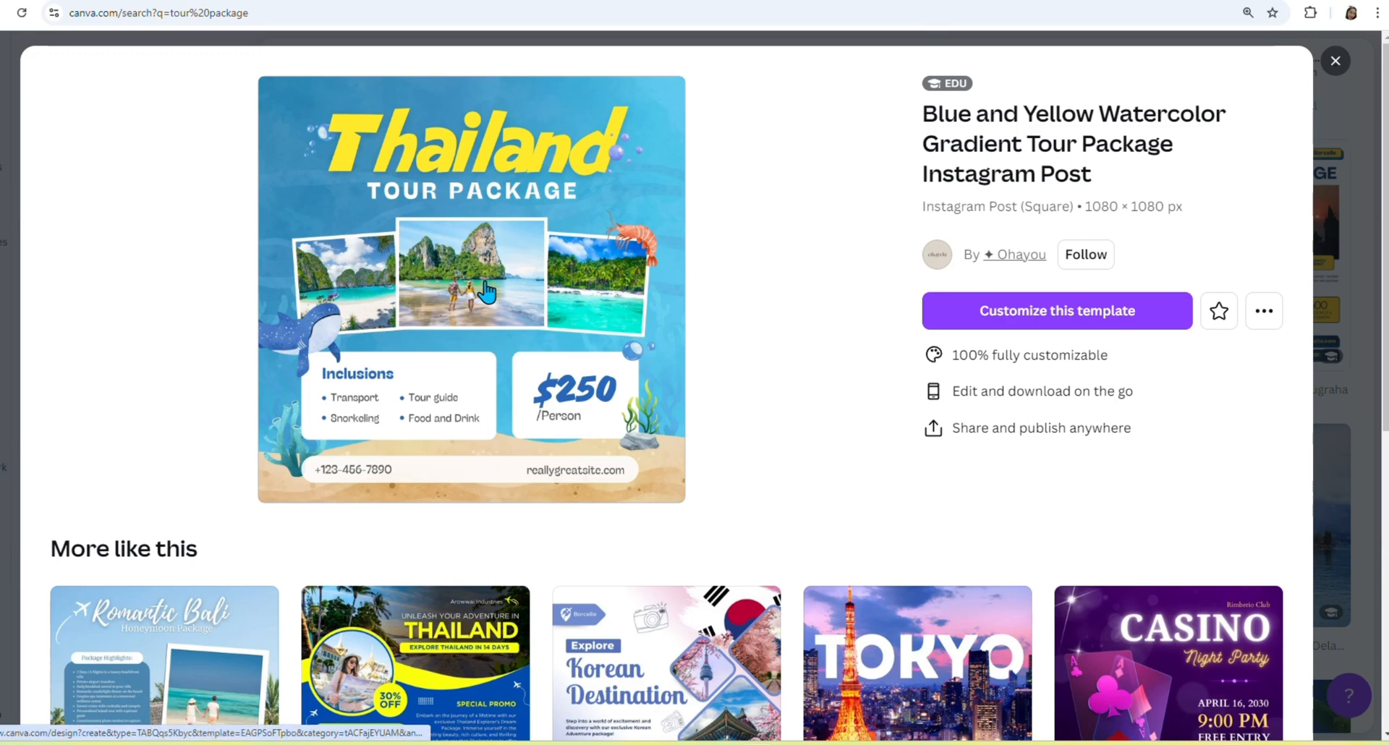
{"action": "scroll", "coordinate": [578, 321], "scroll_direction": "down", "scroll_amount": 2}
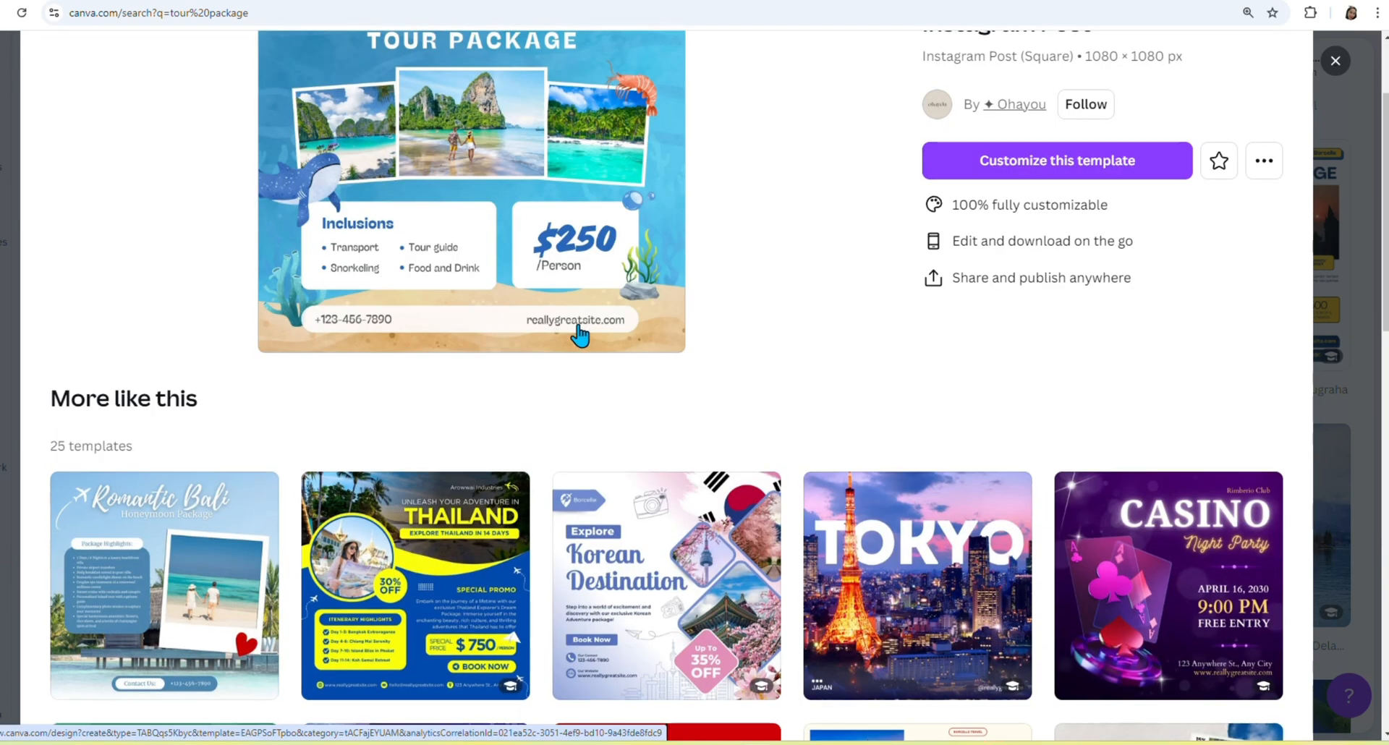
{"action": "scroll", "coordinate": [564, 383], "scroll_direction": "up", "scroll_amount": 2}
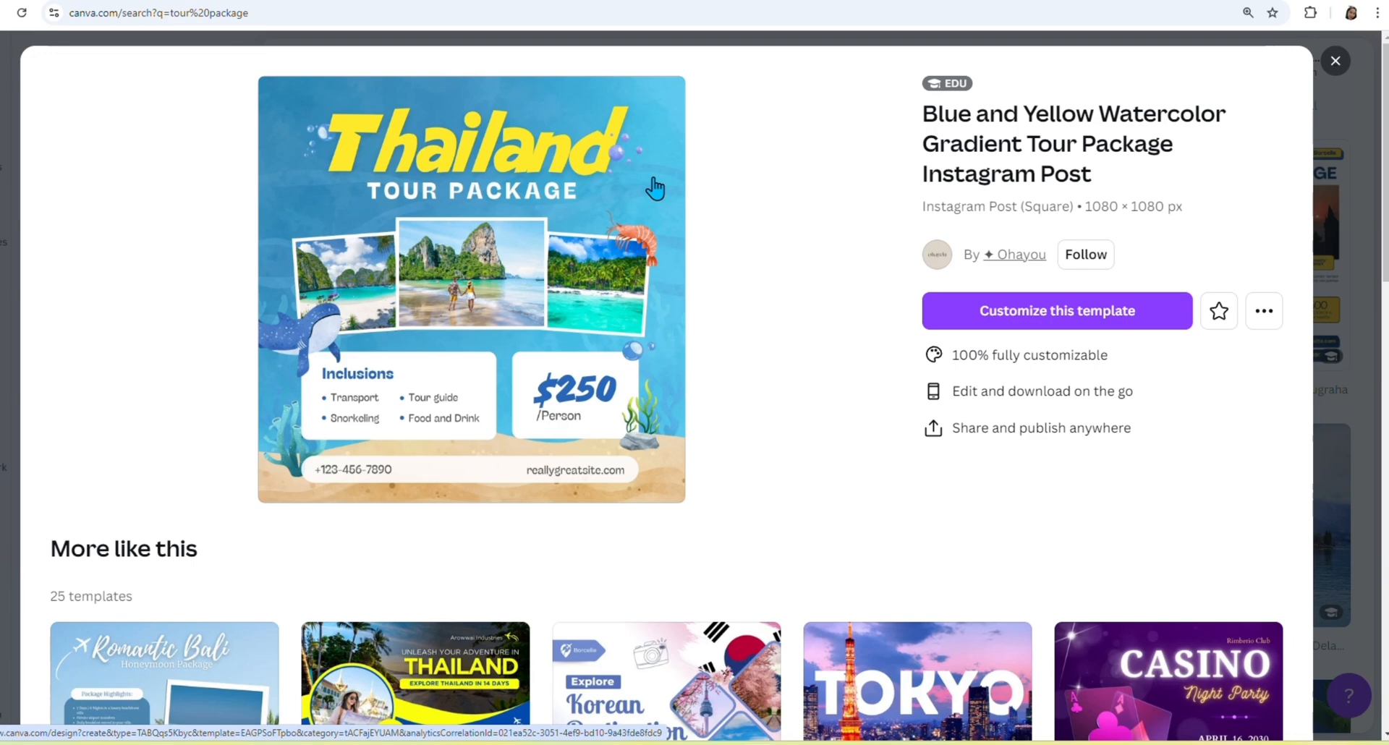
{"action": "left_click", "coordinate": [1137, 313]}
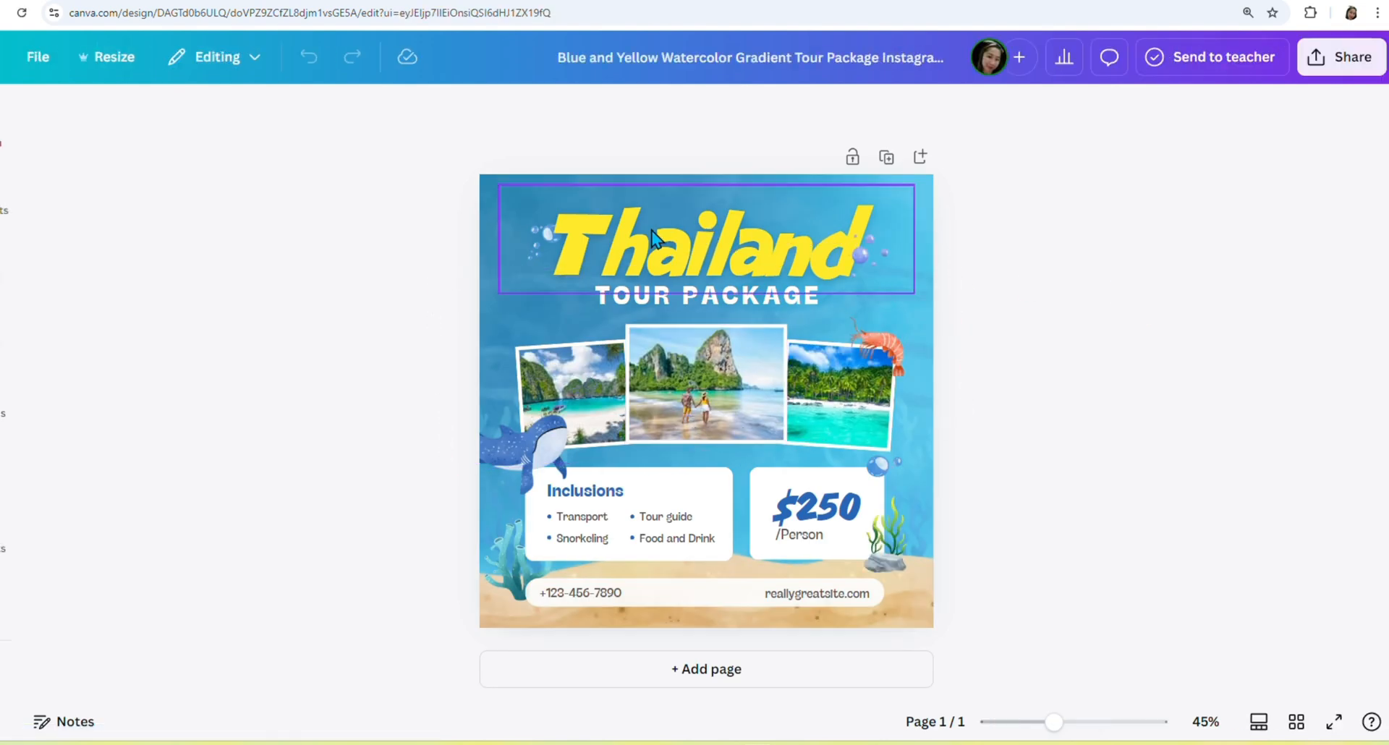
Change the headline from Thailand to BORACAY.
{"action": "double_click", "coordinate": [830, 243]}
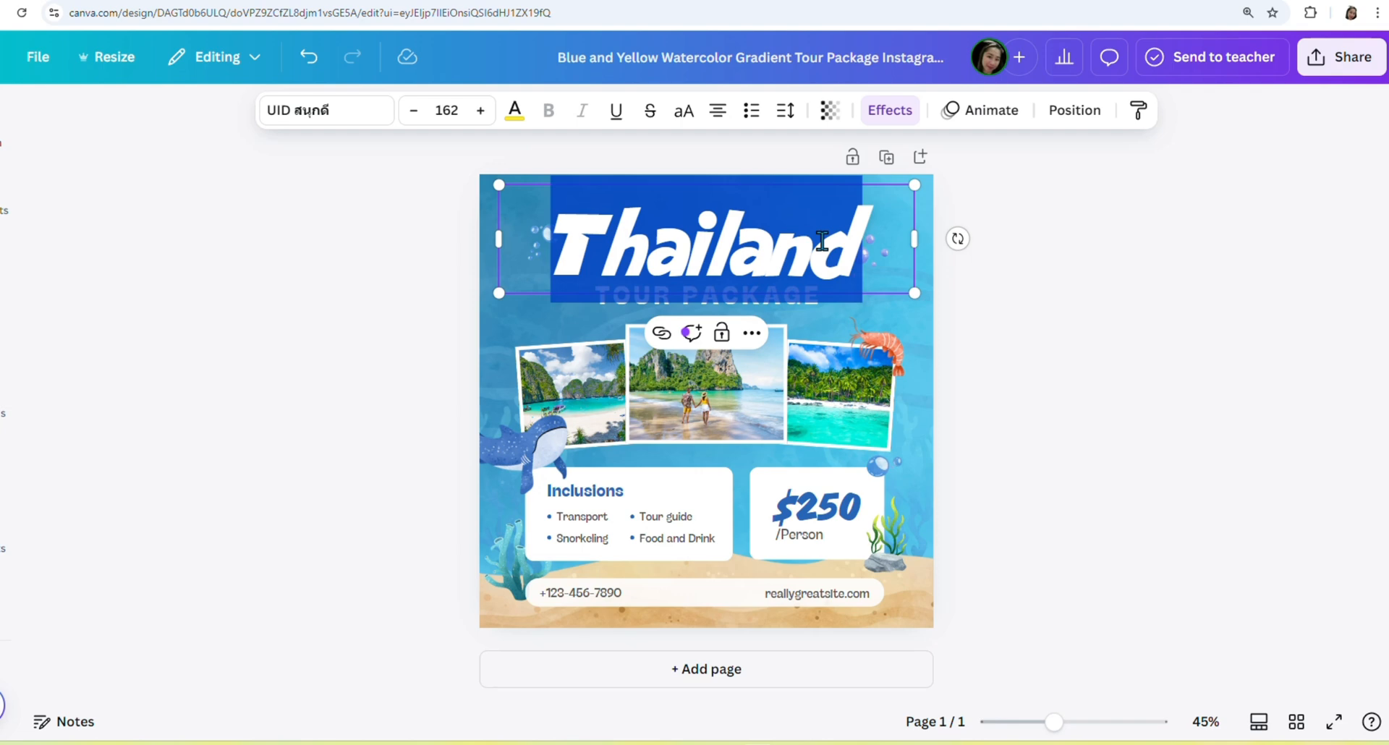
{"action": "type", "text": "BORACA"}
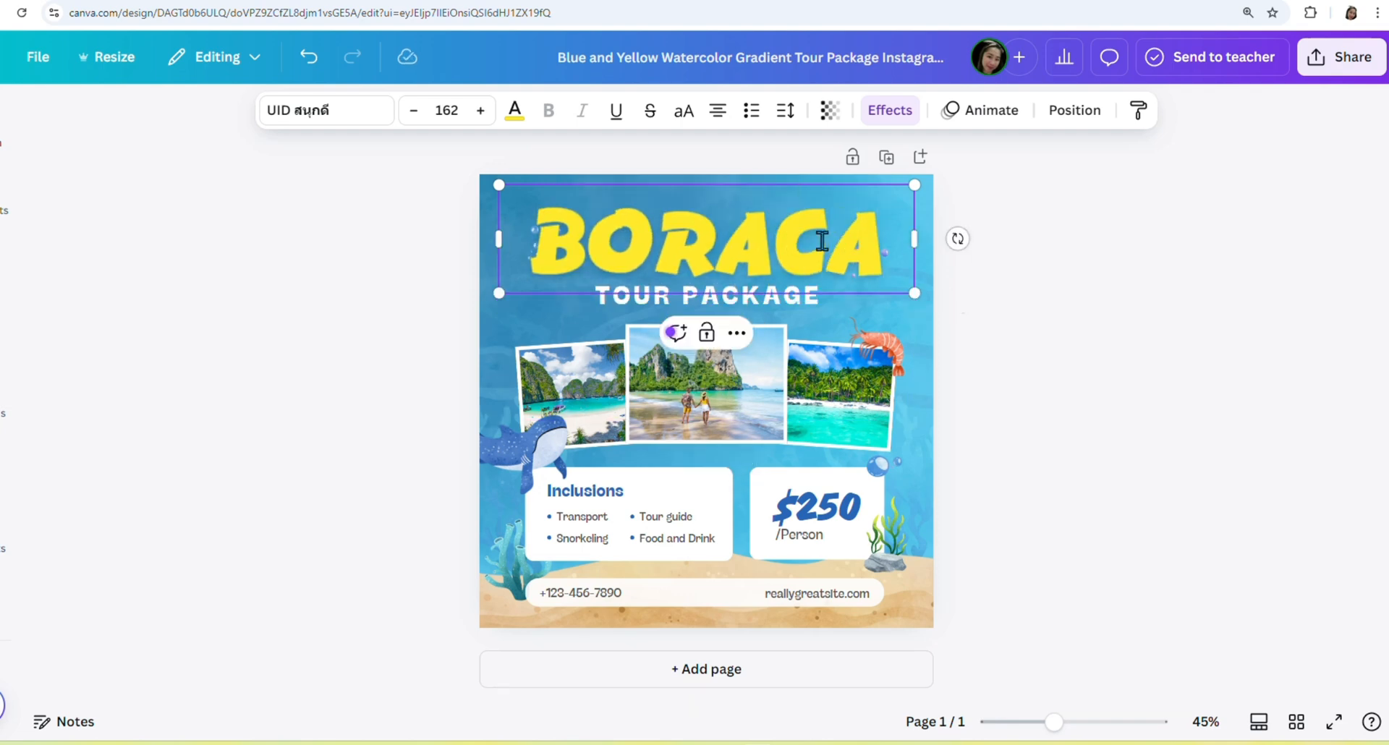
{"action": "type", "text": "Y"}
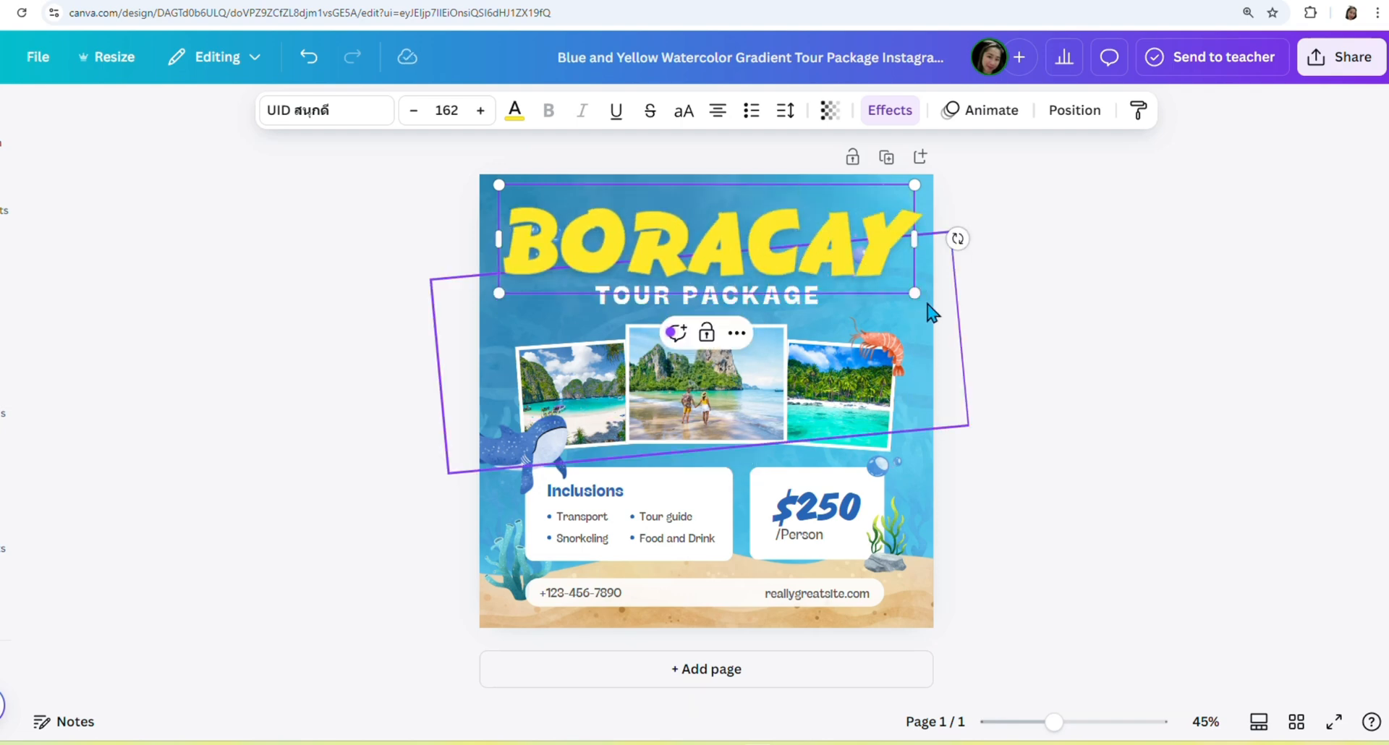
{"action": "left_click", "coordinate": [1126, 361]}
Replace TOUR with LAND in the subtitle, and begin retyping the Transport inclusion.
{"action": "left_click", "coordinate": [673, 298]}
{"action": "left_click", "coordinate": [673, 298]}
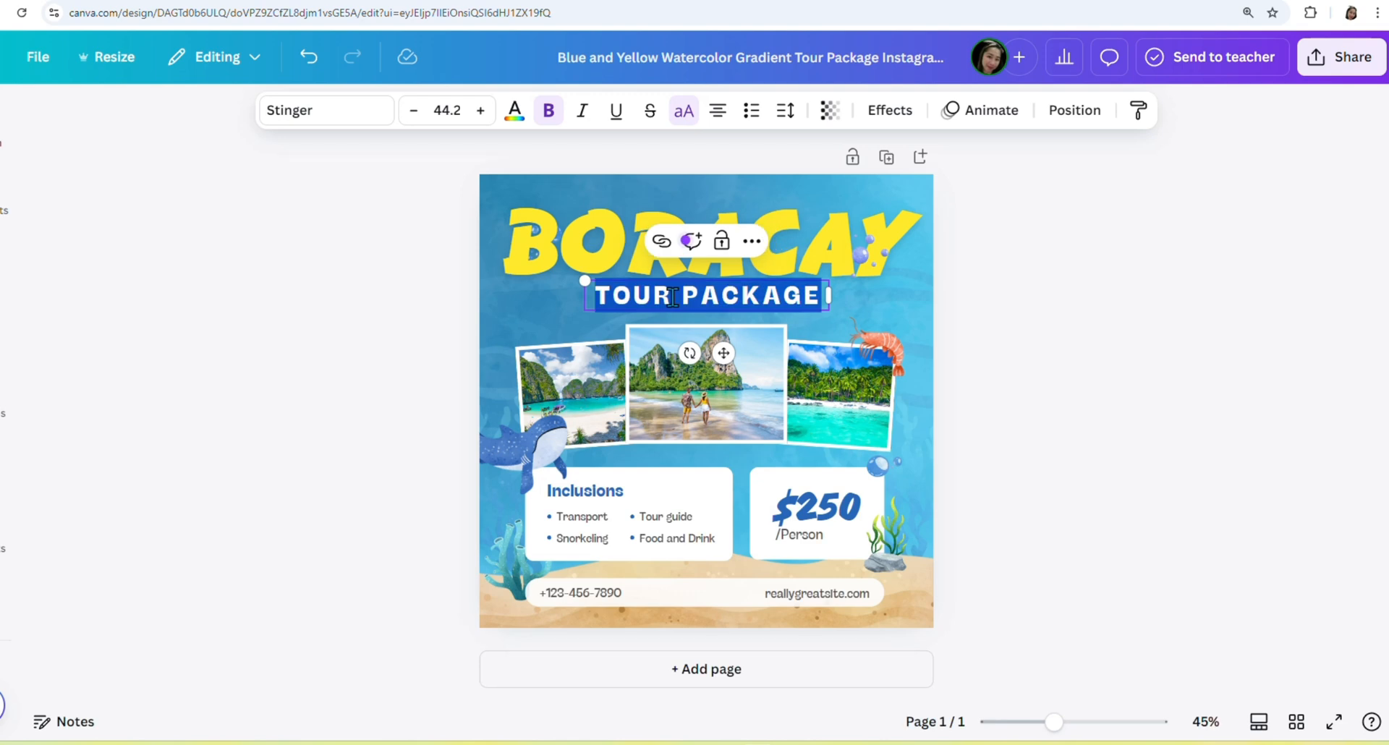
{"action": "left_click", "coordinate": [674, 298]}
{"action": "left_click_drag", "start_coordinate": [673, 298], "coordinate": [574, 299]}
{"action": "type", "text": "LAND"}
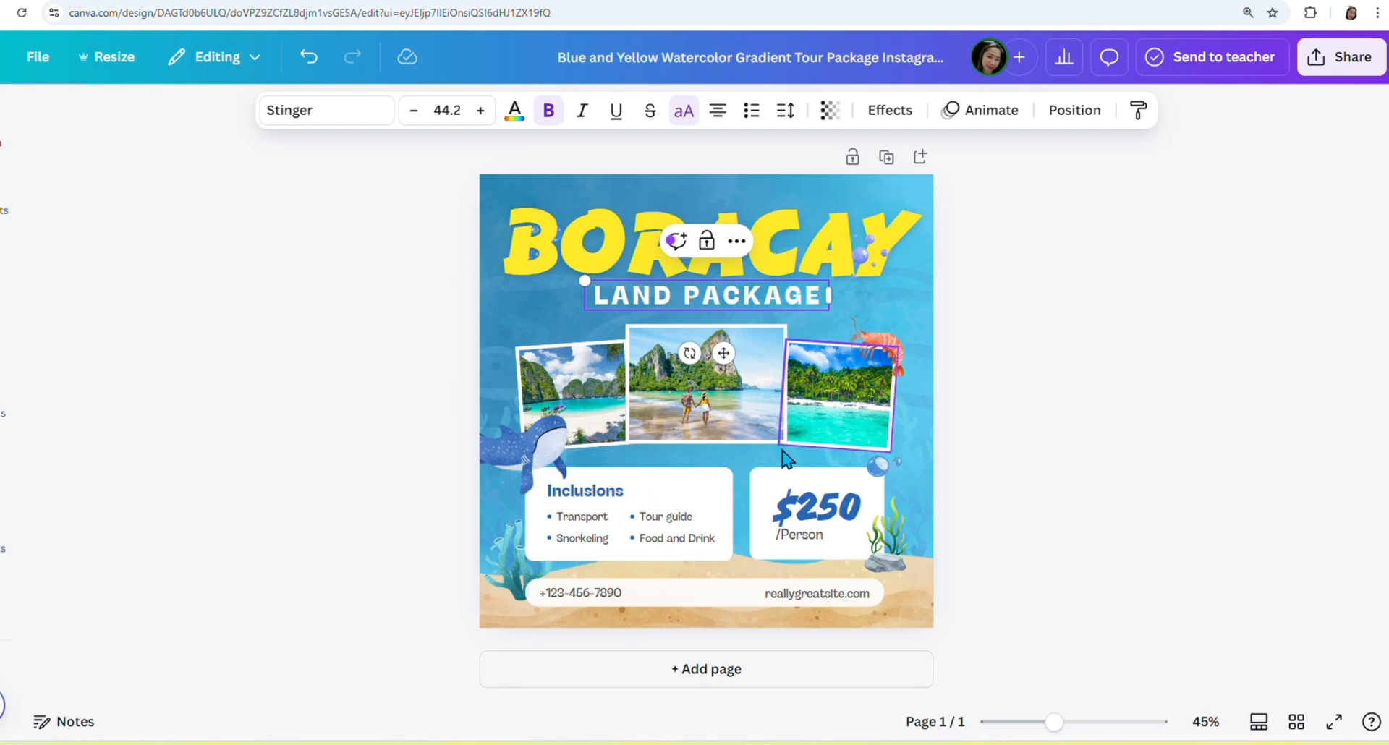
{"action": "double_click", "coordinate": [586, 519]}
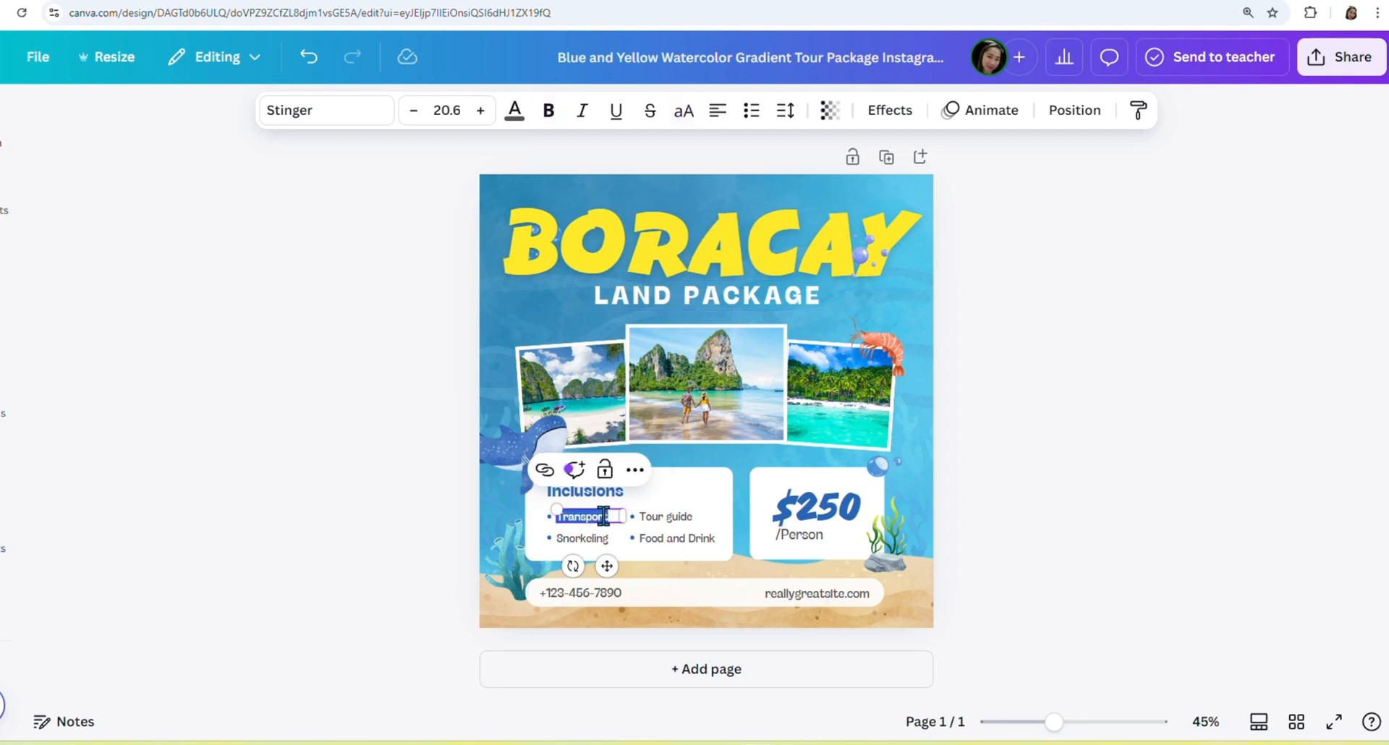
{"action": "type", "text": "Ac"}
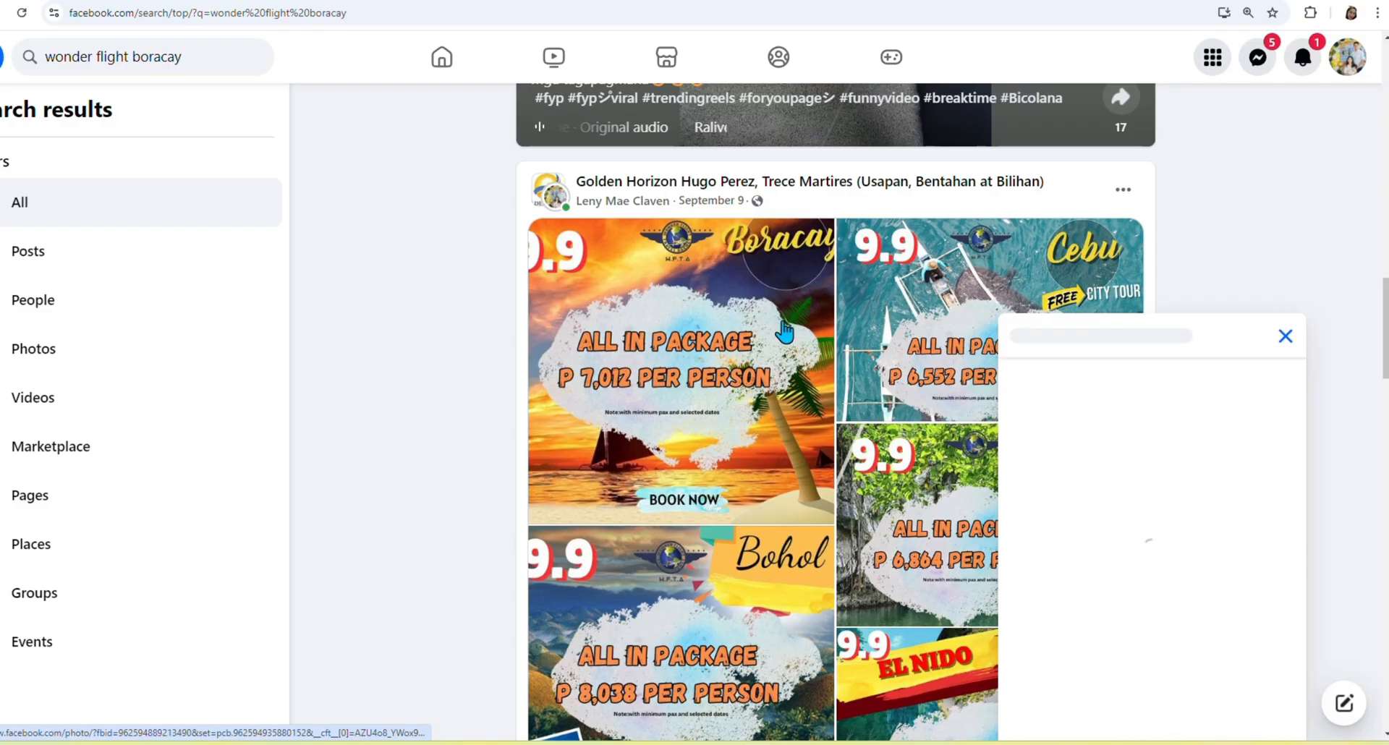
Expand the Wonder Flight Facebook post, select its six inclusion lines, and return to Canva.
{"action": "scroll", "coordinate": [834, 486], "scroll_direction": "down", "scroll_amount": 7}
{"action": "left_click", "coordinate": [838, 497]}
{"action": "scroll", "coordinate": [818, 562], "scroll_direction": "down", "scroll_amount": 4}
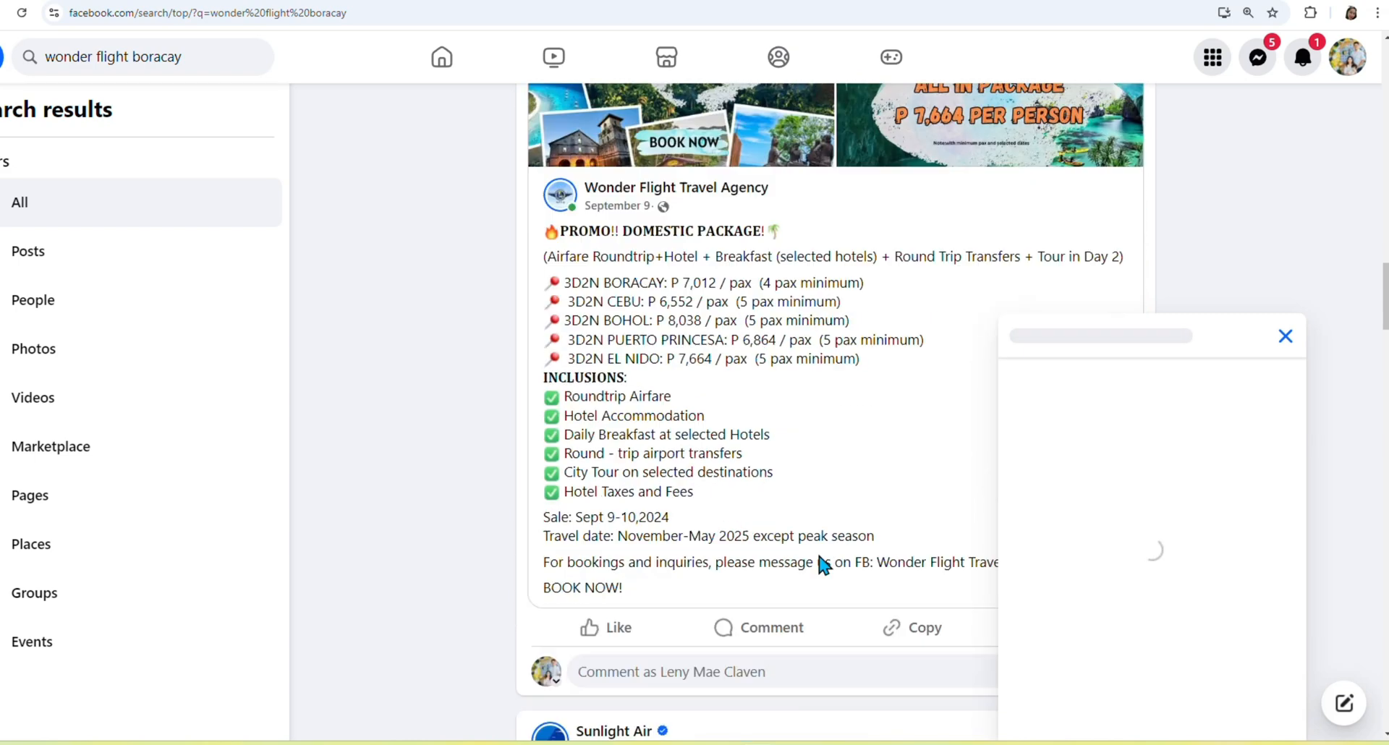
{"action": "scroll", "coordinate": [691, 480], "scroll_direction": "up", "scroll_amount": 1}
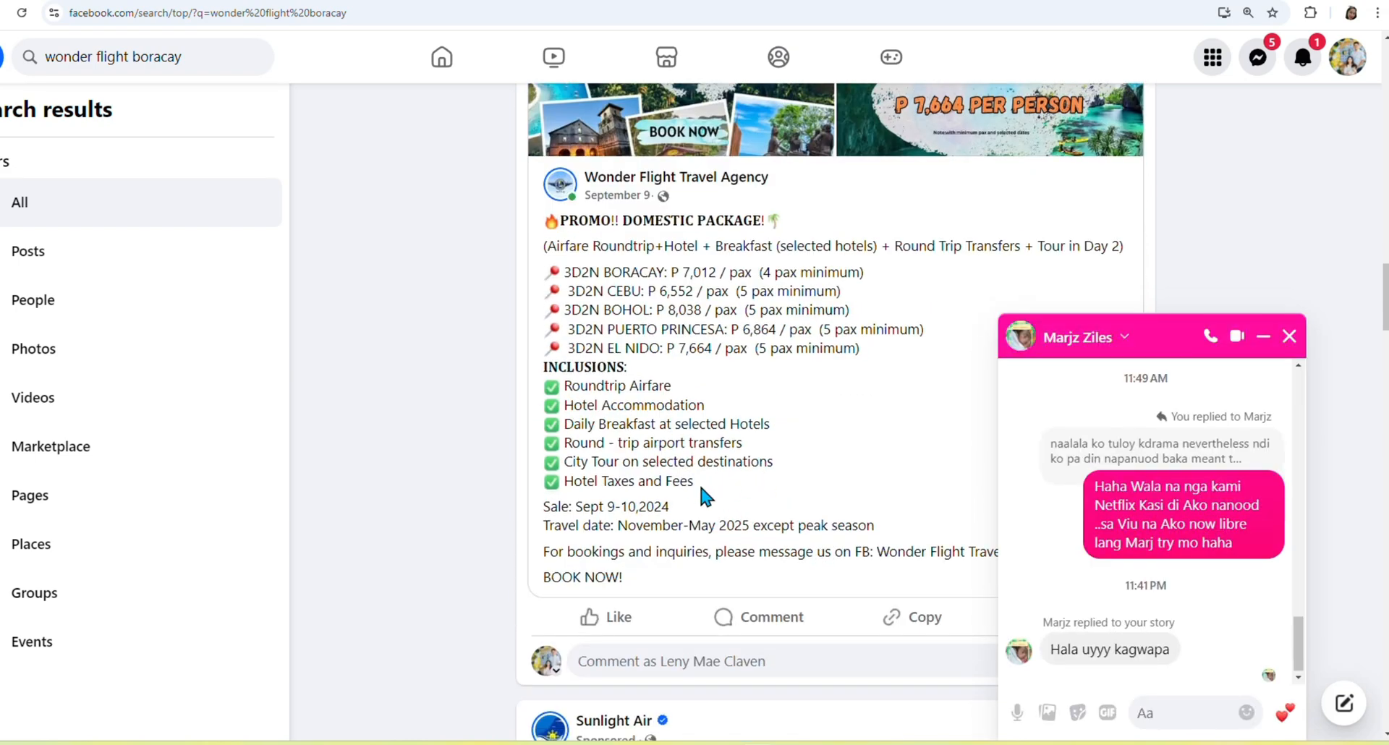
{"action": "left_click", "coordinate": [1289, 337]}
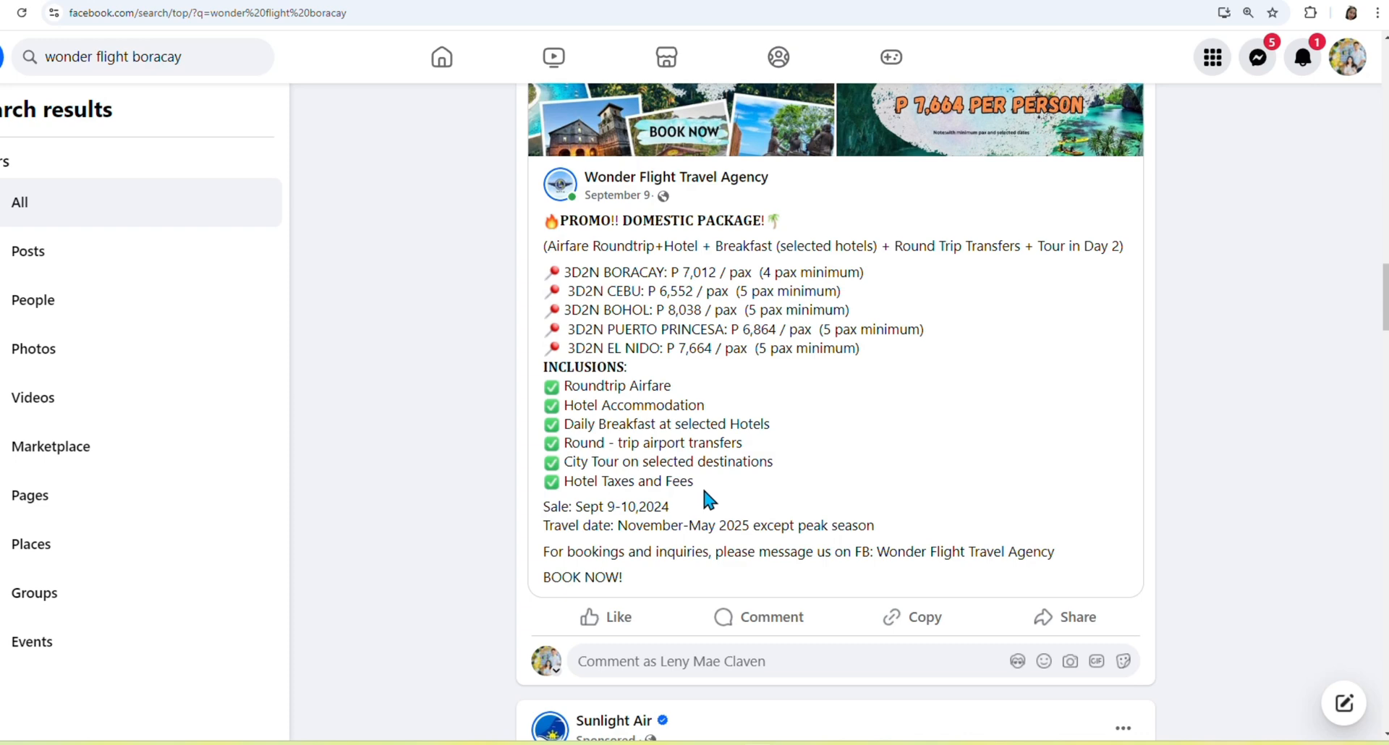
{"action": "left_click_drag", "start_coordinate": [701, 485], "coordinate": [526, 384]}
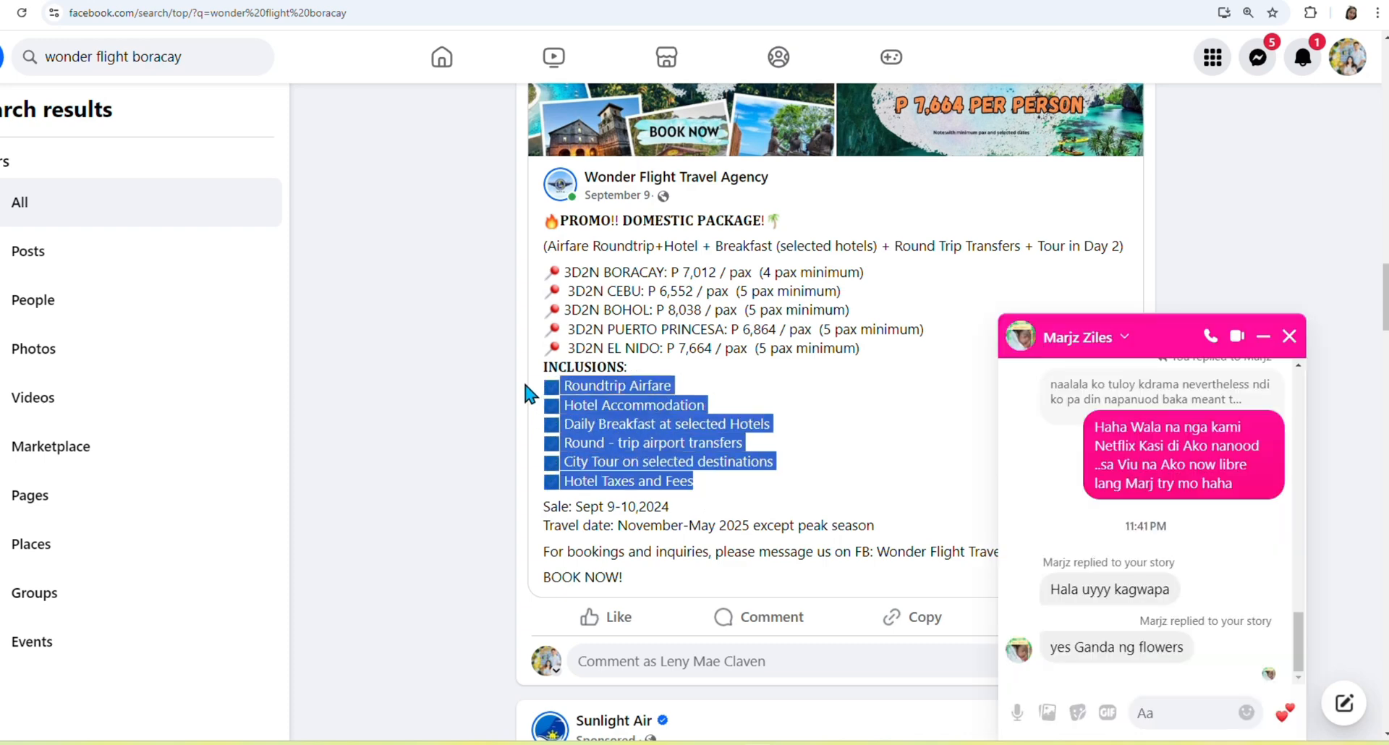
{"action": "left_click", "coordinate": [1289, 337]}
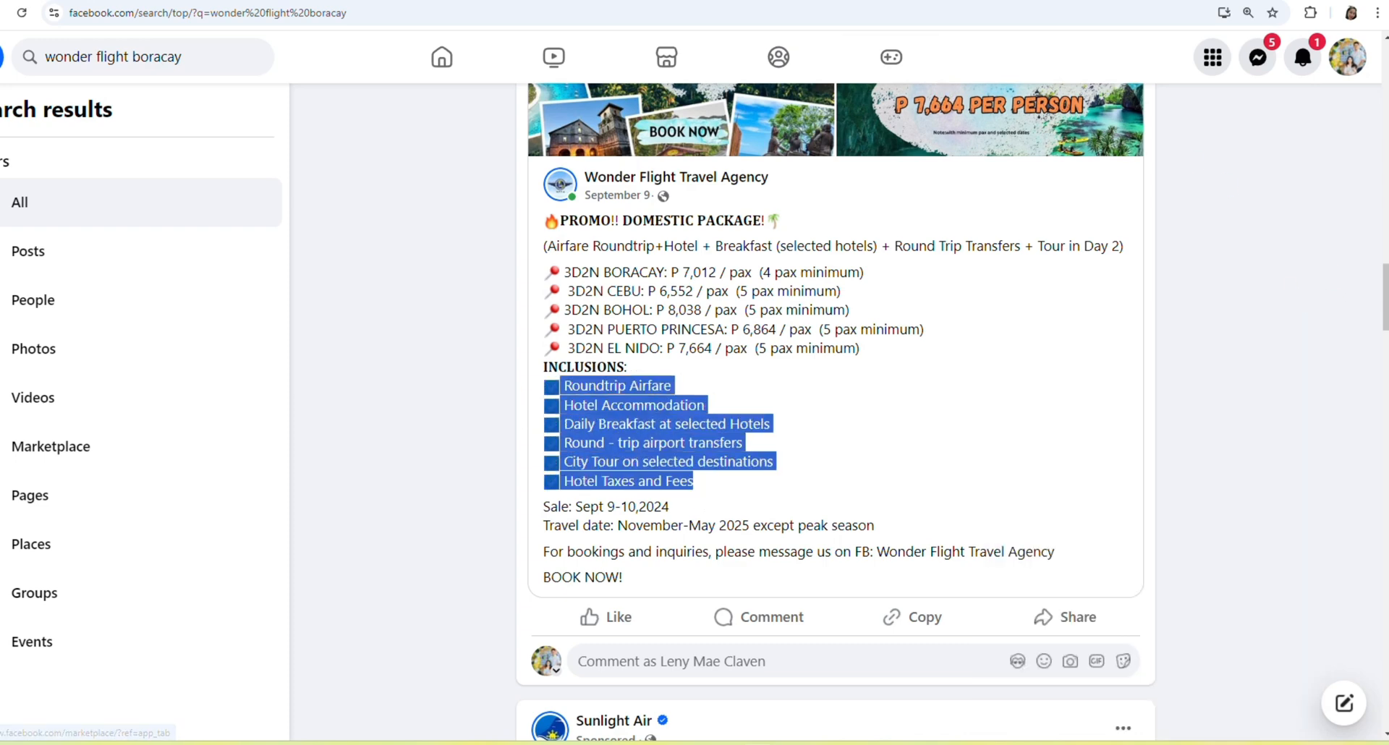
{"action": "key", "text": "ctrl+Tab"}
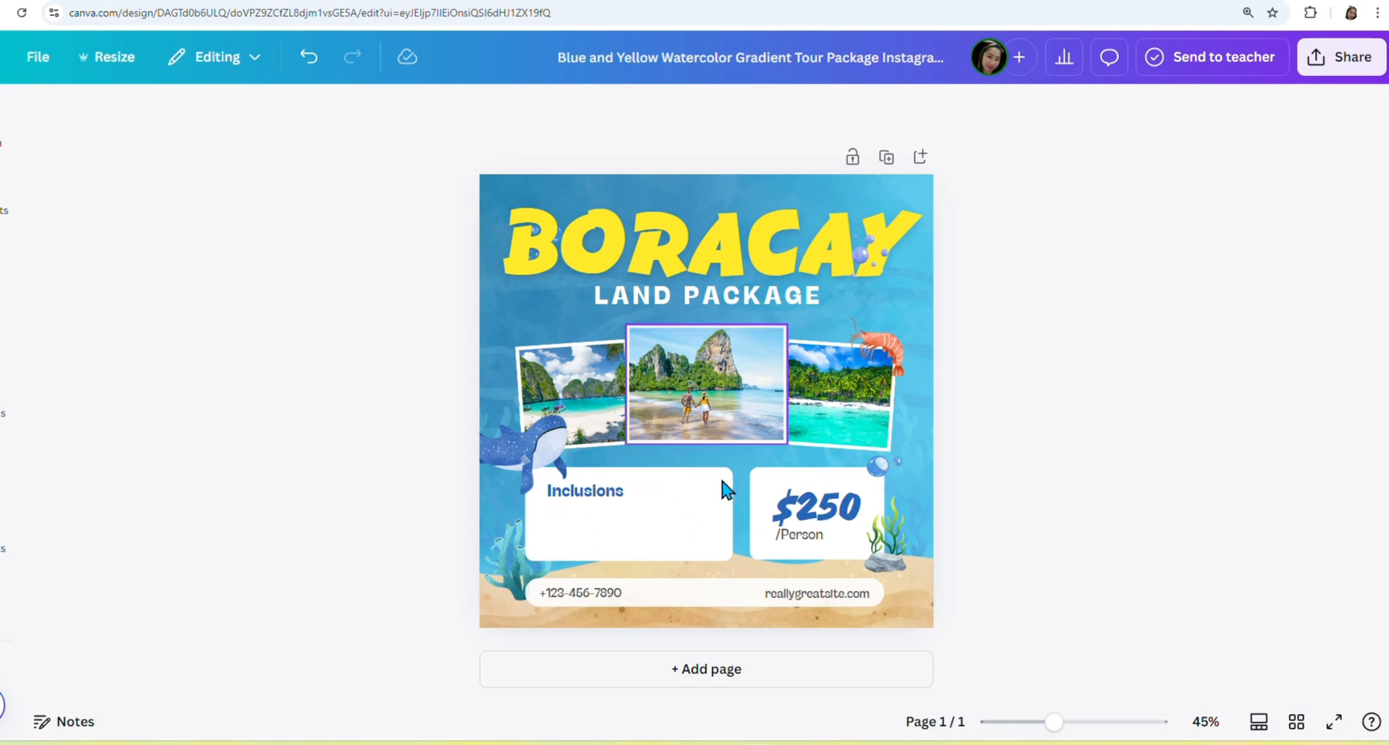
Add a text box holding the pasted inclusions as a left-aligned bulleted list.
{"action": "left_click", "coordinate": [2, 255]}
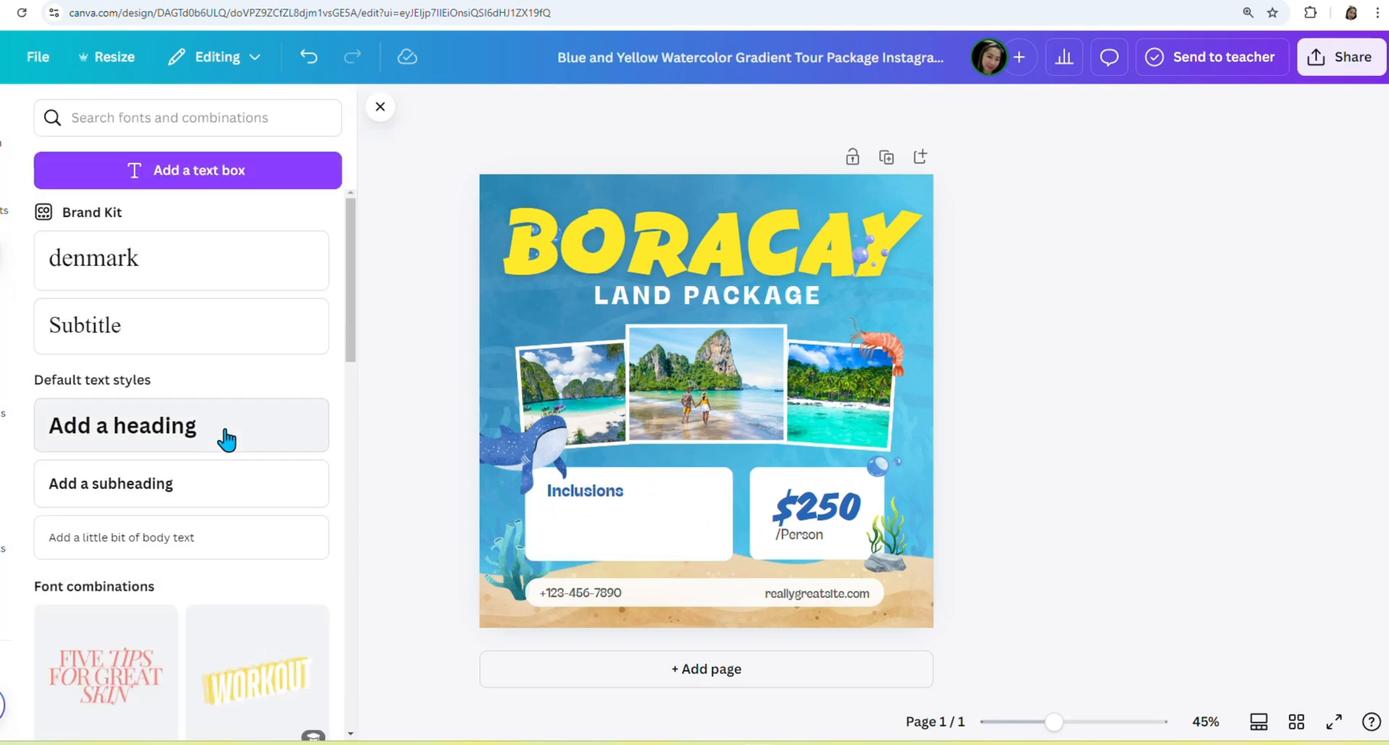
{"action": "left_click", "coordinate": [184, 485]}
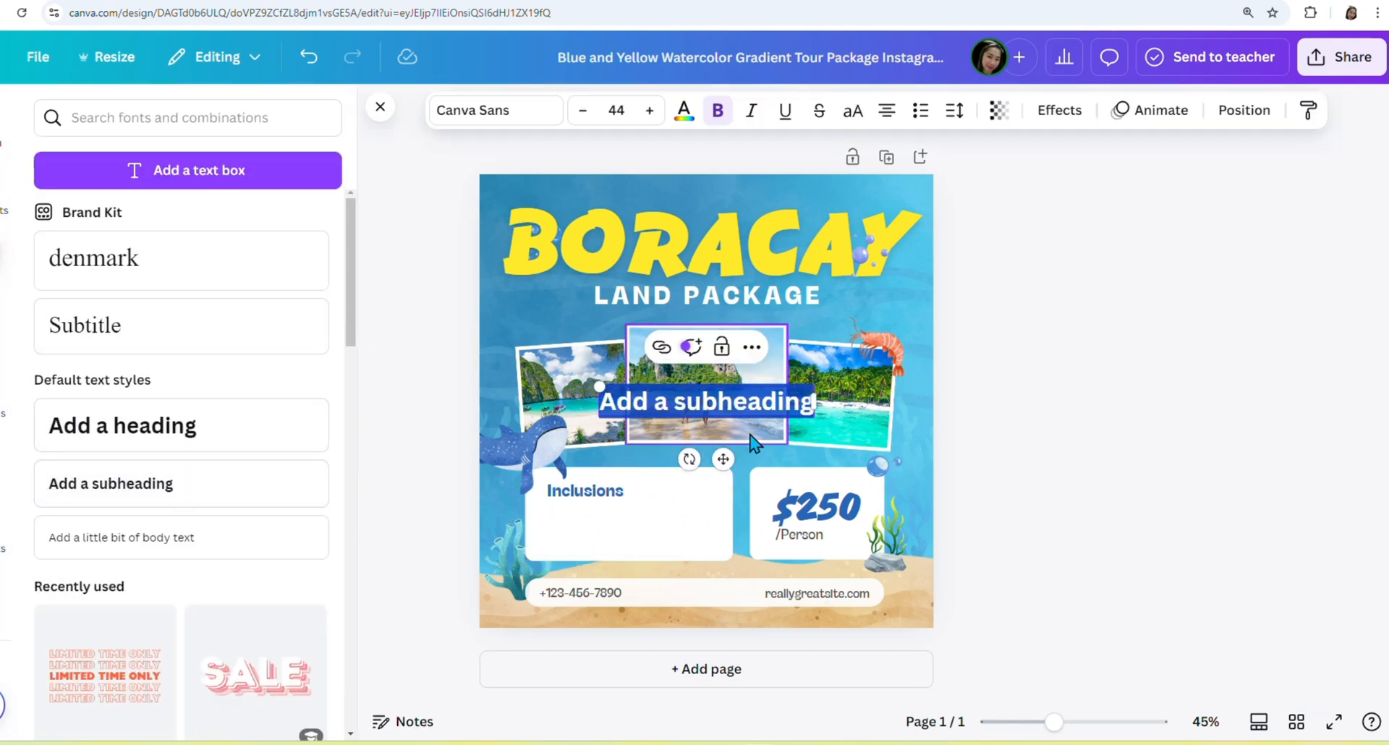
{"action": "left_click", "coordinate": [806, 403]}
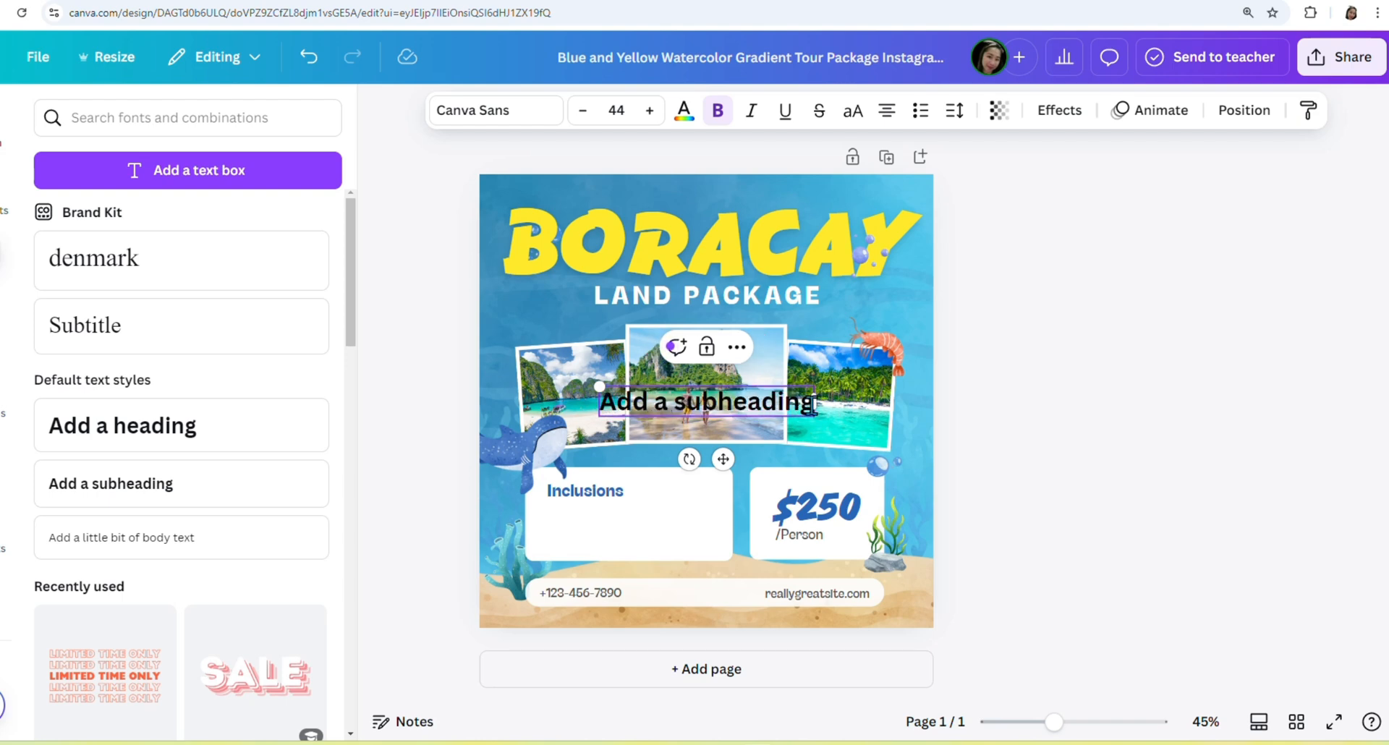
{"action": "key", "text": "BackSpace"}
{"action": "key", "text": "BackSpace"}
{"action": "key", "text": "BackSpace"}
{"action": "key", "text": "BackSpace"}
{"action": "key", "text": "BackSpace"}
{"action": "key", "text": "BackSpace"}
{"action": "key", "text": "BackSpace"}
{"action": "key", "text": "BackSpace"}
{"action": "key", "text": "BackSpace"}
{"action": "key", "text": "BackSpace"}
{"action": "key", "text": "BackSpace"}
{"action": "key", "text": "BackSpace"}
{"action": "key", "text": "BackSpace"}
{"action": "key", "text": "BackSpace"}
{"action": "key", "text": "BackSpace"}
{"action": "key", "text": "BackSpace"}
{"action": "type", "text": "Roundtrip Airfare Hotel Accommodation Daily Breakfast at selected Hotels Round - trip airport transfers City Tour on selected destinations Hotel Taxes and Fees"}
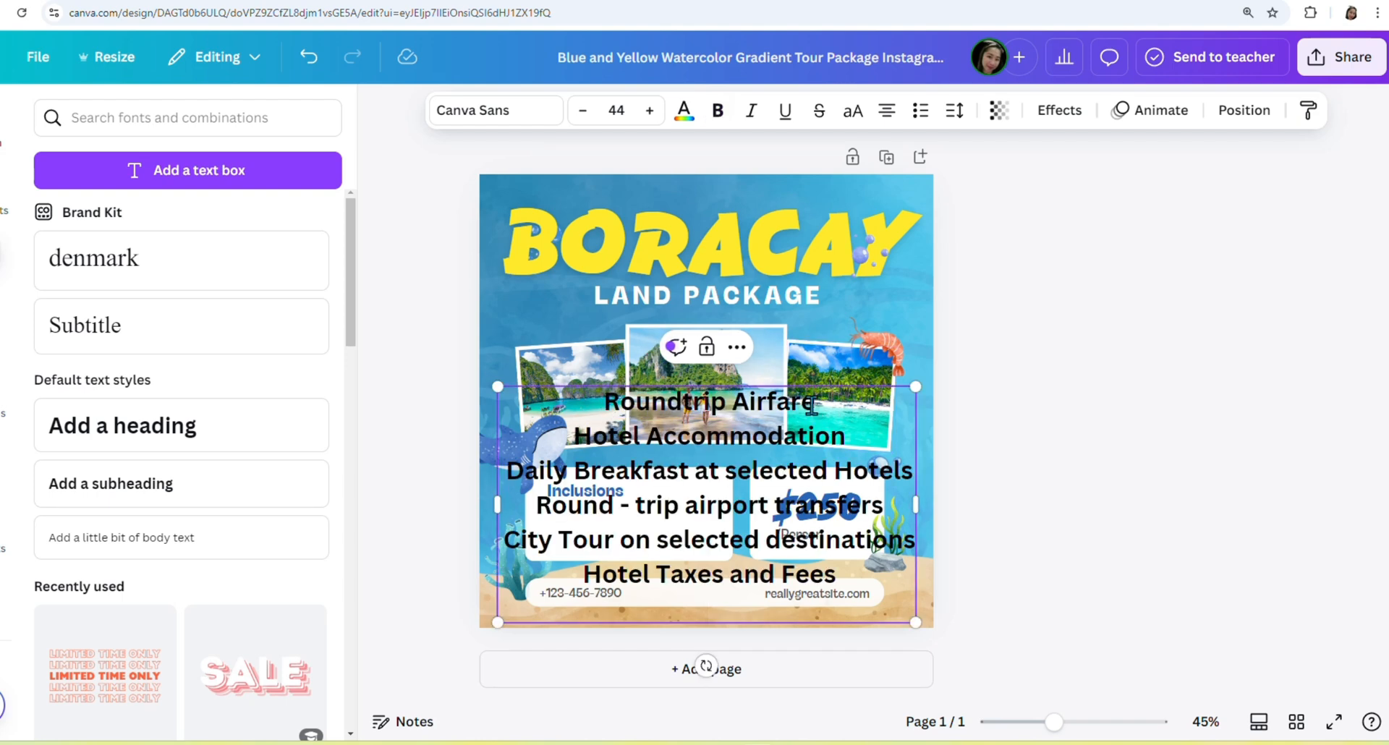
{"action": "left_click_drag", "start_coordinate": [915, 622], "coordinate": [491, 417]}
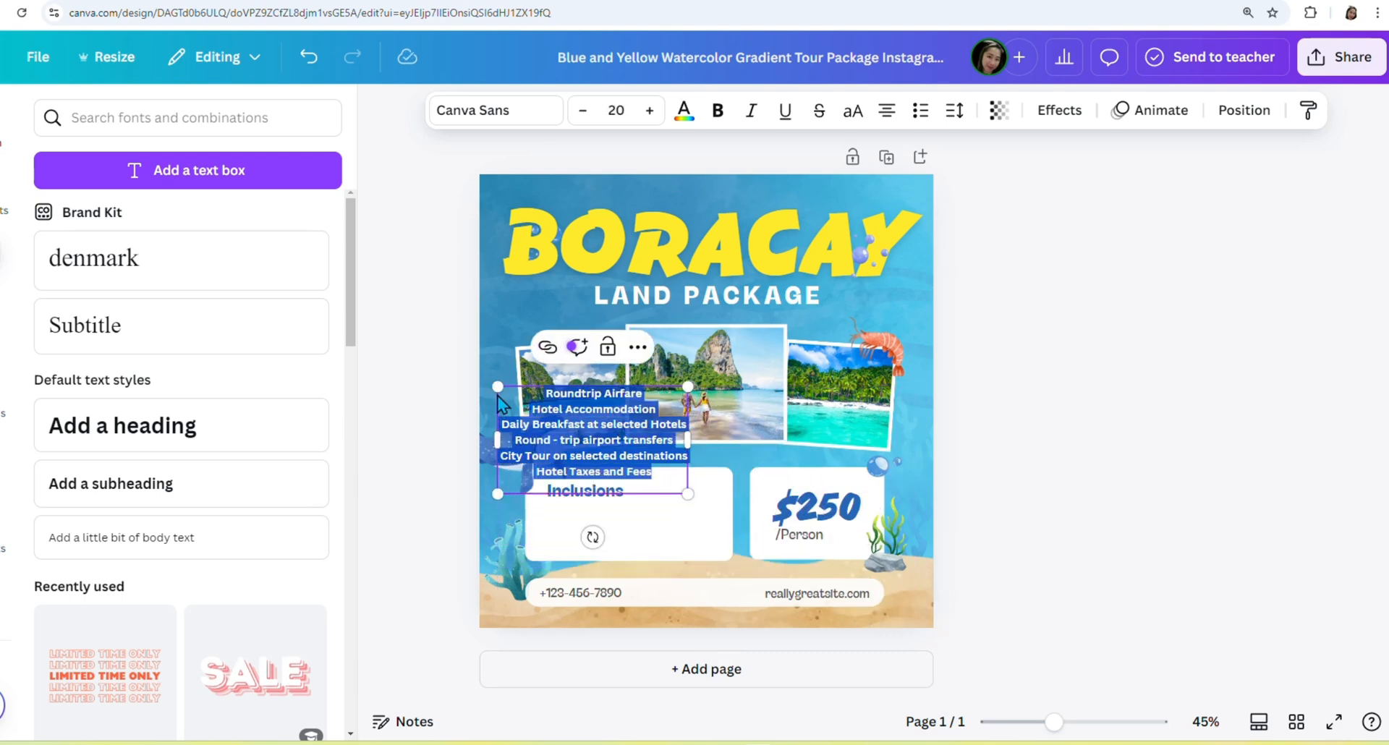
{"action": "left_click", "coordinate": [919, 112]}
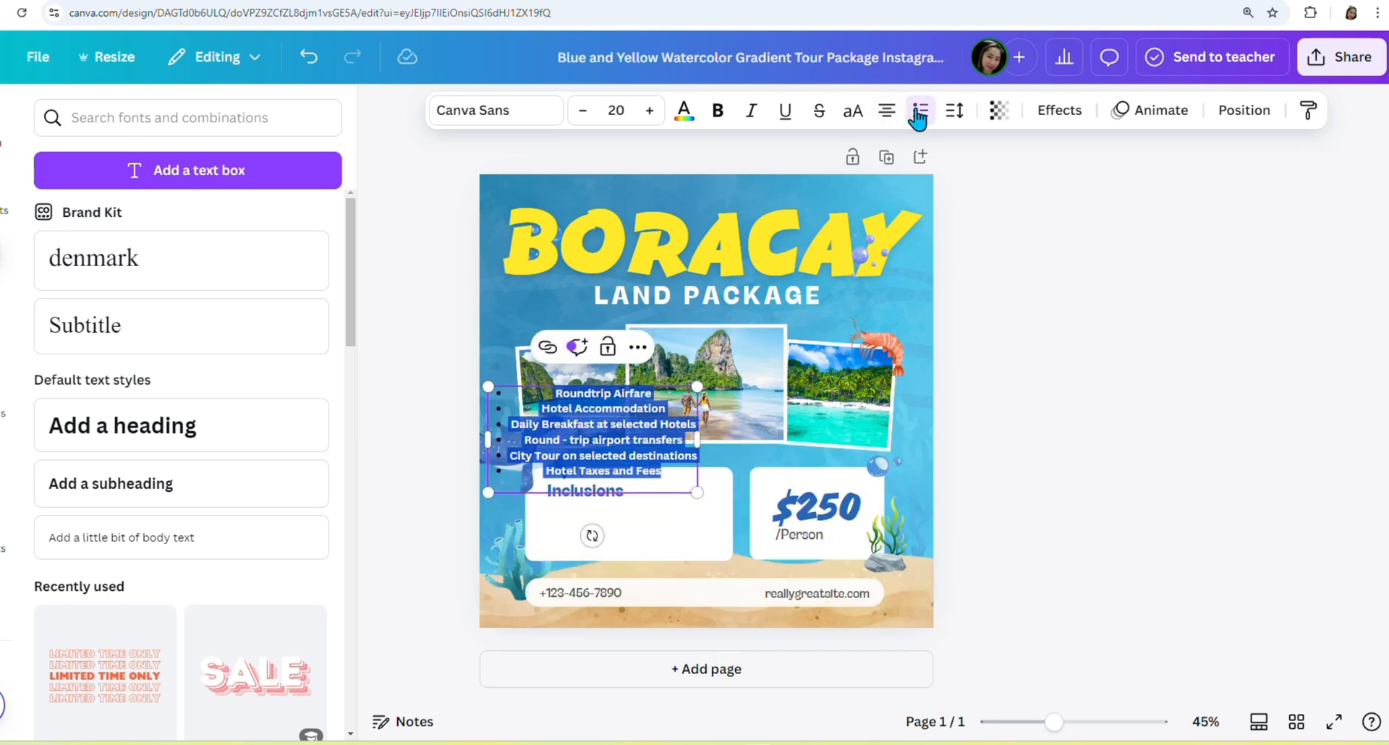
{"action": "left_click", "coordinate": [887, 112]}
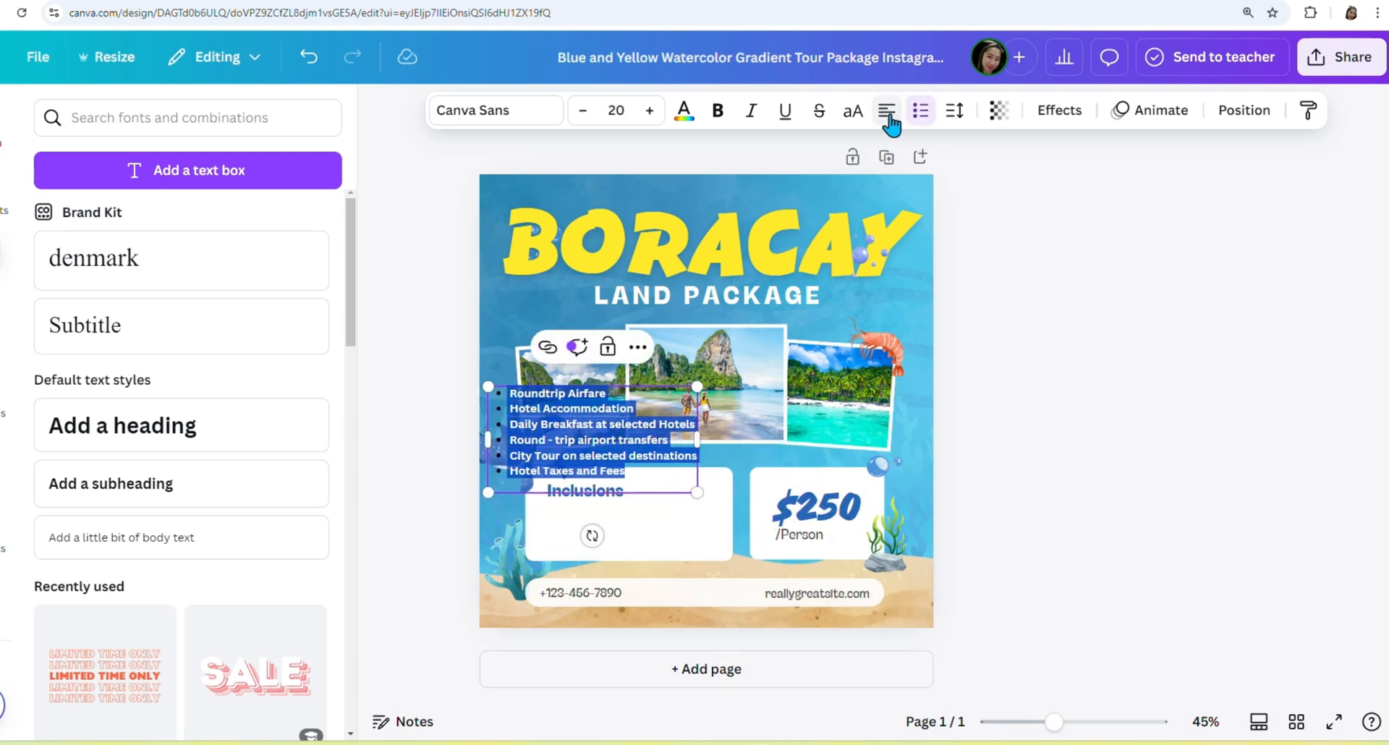
Resize and position the list on the white Inclusions card, aligned with the heading.
{"action": "left_click", "coordinate": [1234, 472]}
{"action": "left_click_drag", "start_coordinate": [659, 449], "coordinate": [701, 530]}
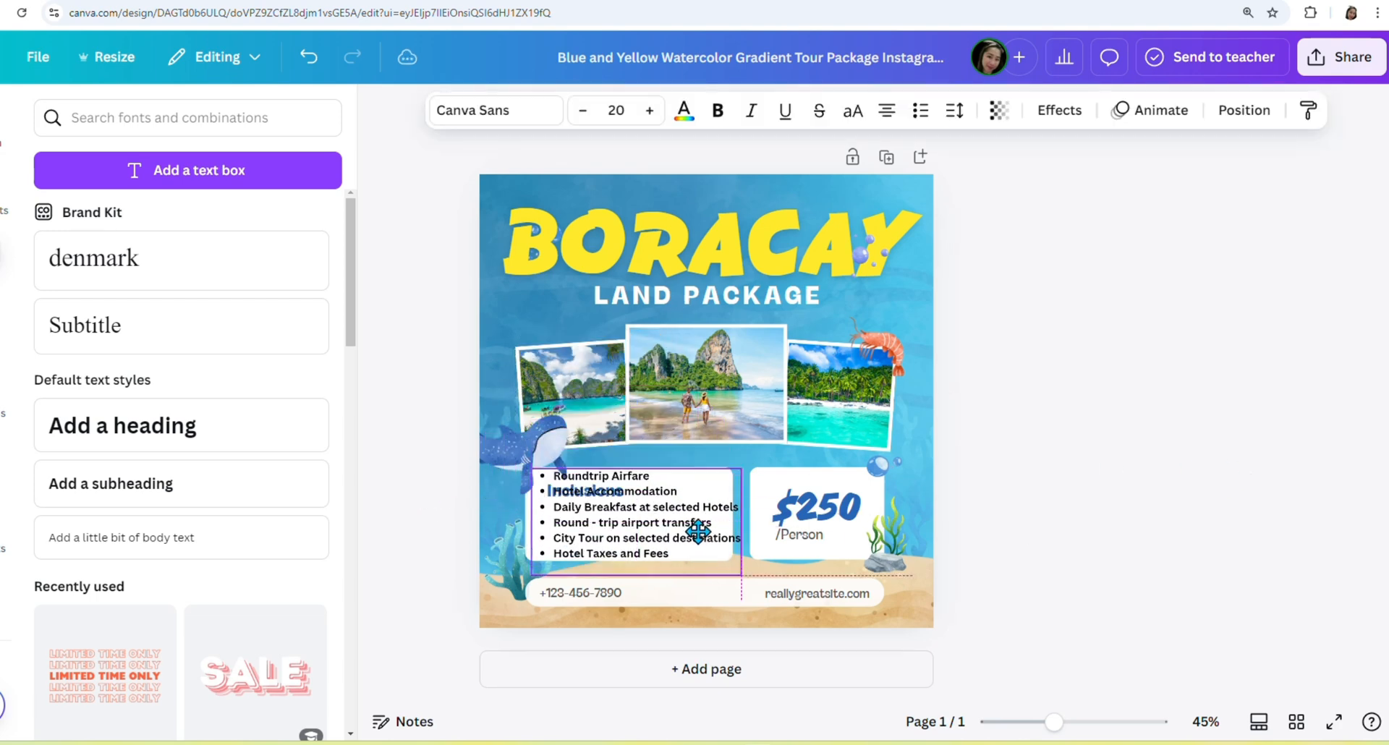
{"action": "left_click_drag", "start_coordinate": [739, 574], "coordinate": [684, 546]}
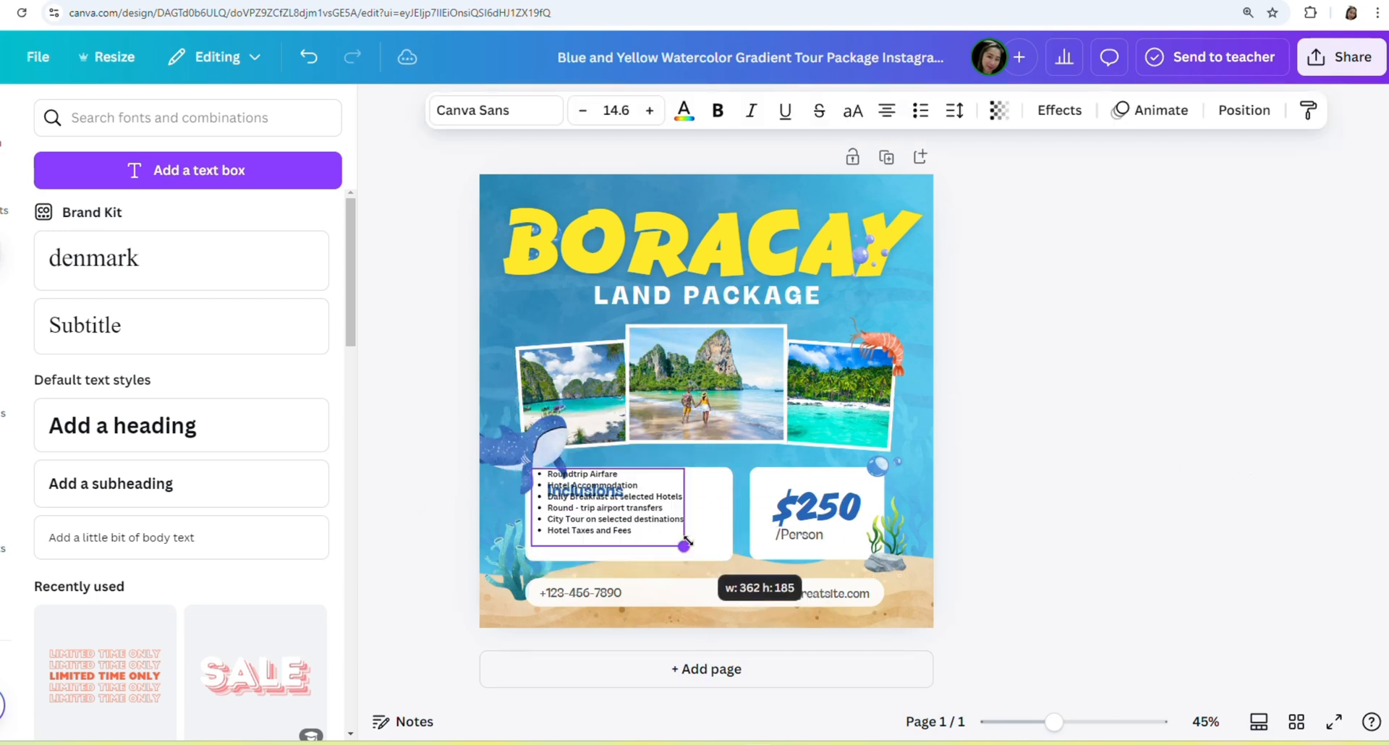
{"action": "left_click_drag", "start_coordinate": [654, 488], "coordinate": [675, 520]}
{"action": "left_click_drag", "start_coordinate": [590, 486], "coordinate": [617, 474]}
{"action": "left_click_drag", "start_coordinate": [617, 529], "coordinate": [612, 518]}
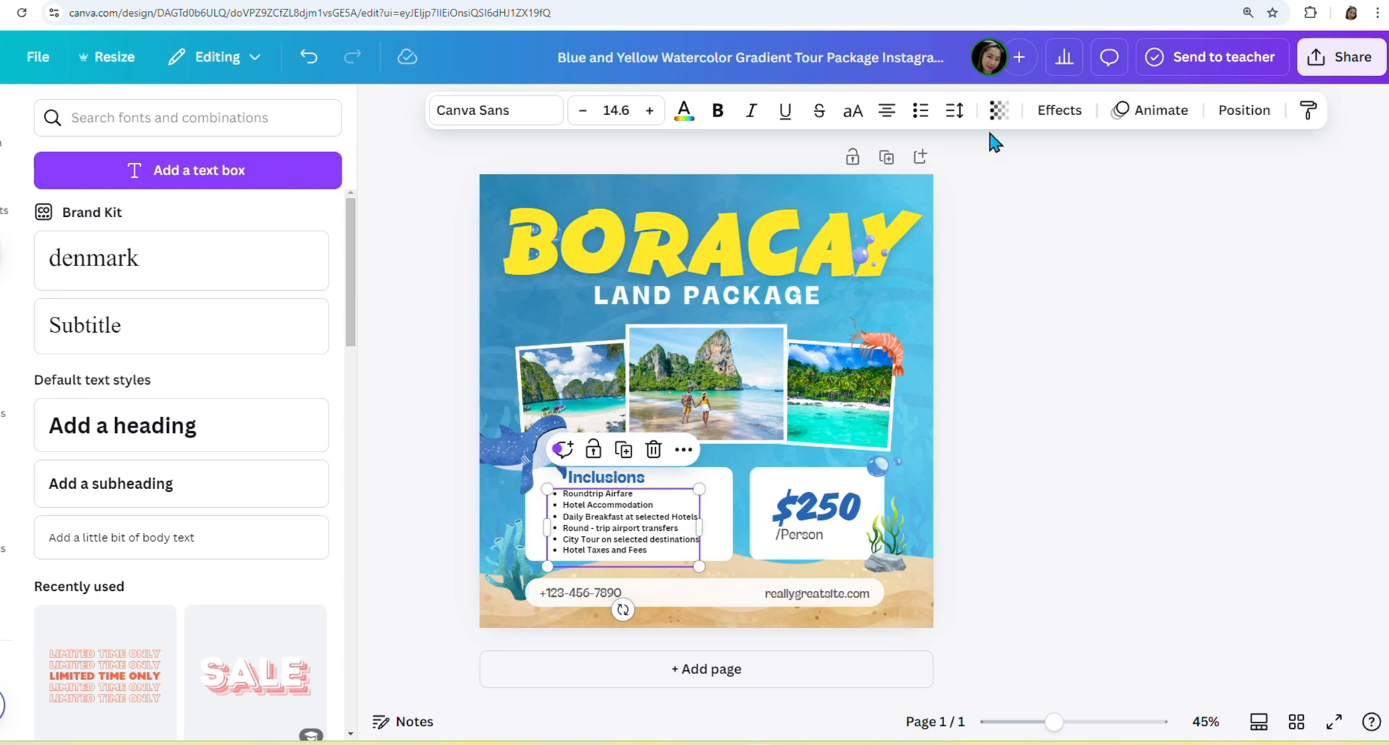
{"action": "left_click", "coordinate": [1178, 454]}
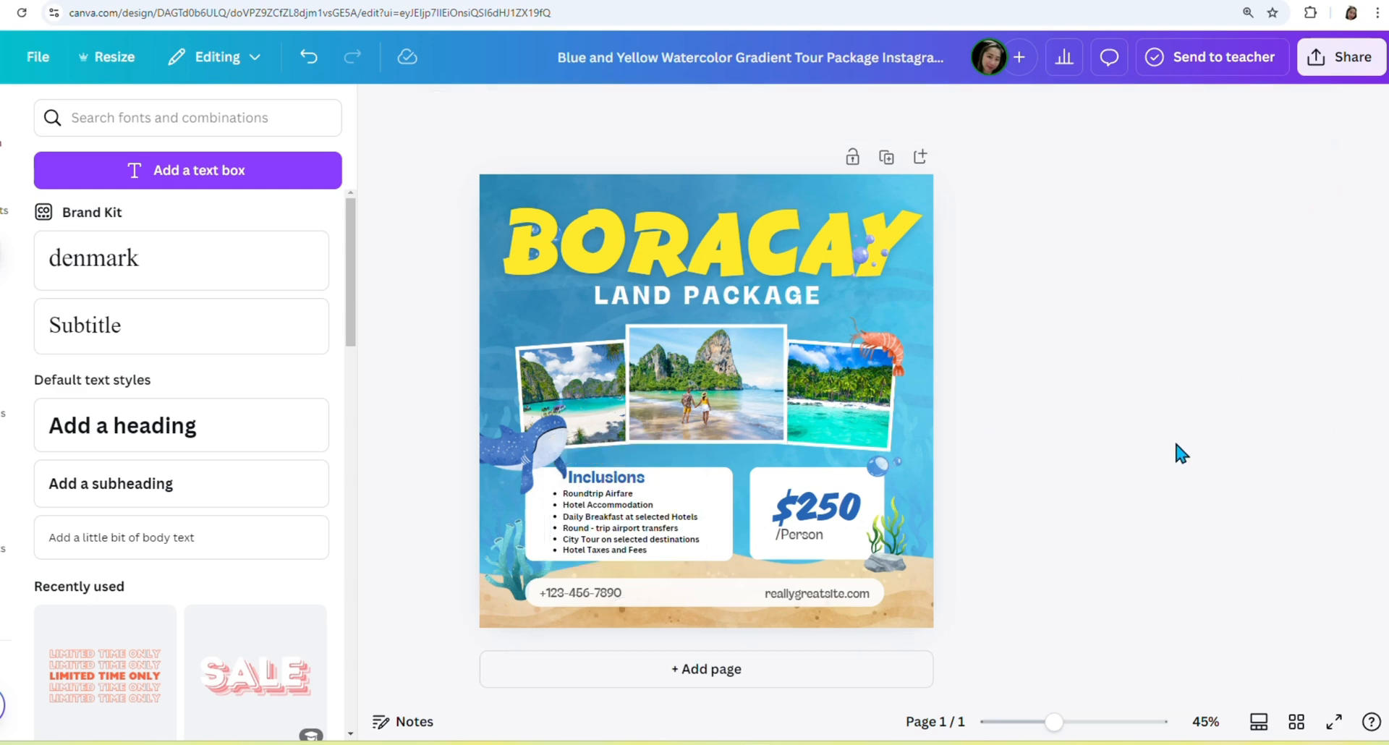
Delete the Roundtrip Airfare bullet and nudge the list up slightly.
{"action": "left_click", "coordinate": [635, 533]}
{"action": "left_click", "coordinate": [648, 496]}
{"action": "left_click_drag", "start_coordinate": [648, 496], "coordinate": [546, 496]}
{"action": "key", "text": "BackSpace"}
{"action": "key", "text": "BackSpace"}
{"action": "key", "text": "BackSpace"}
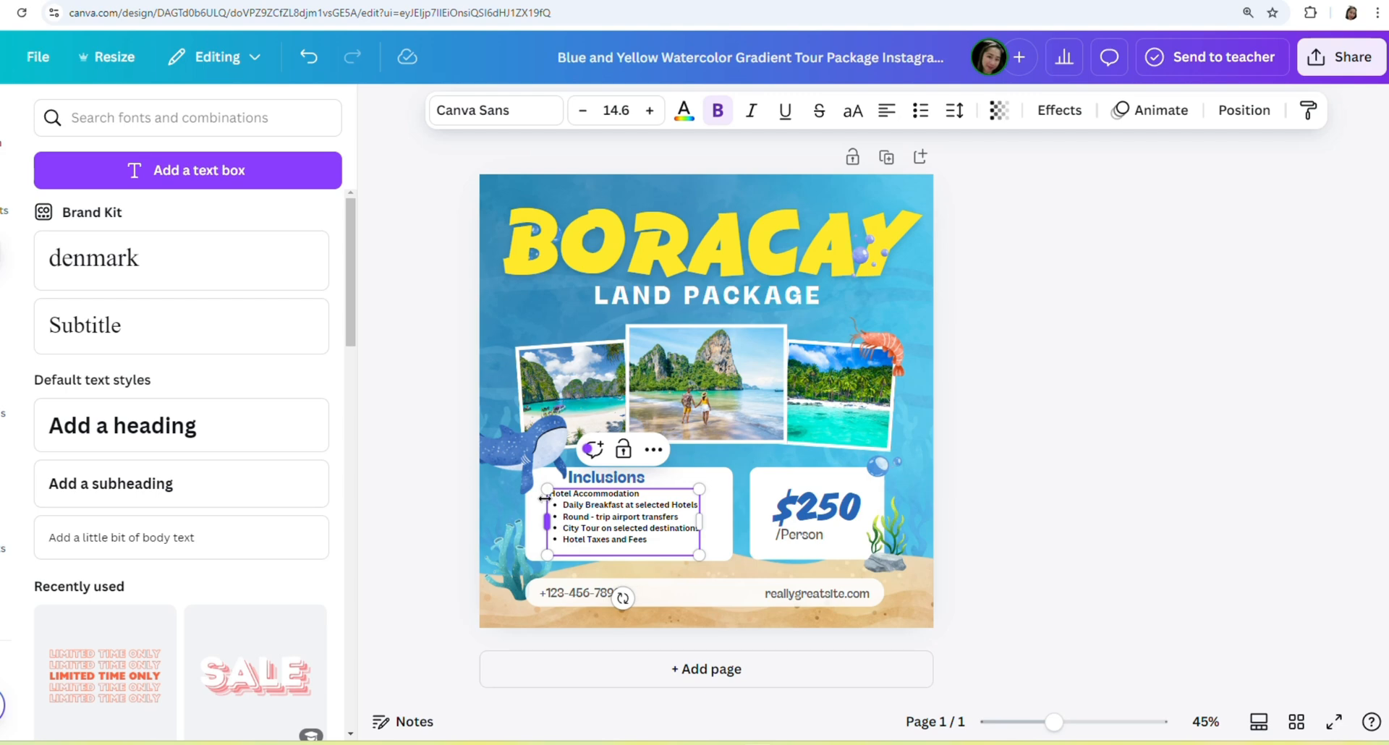
{"action": "left_click", "coordinate": [309, 58]}
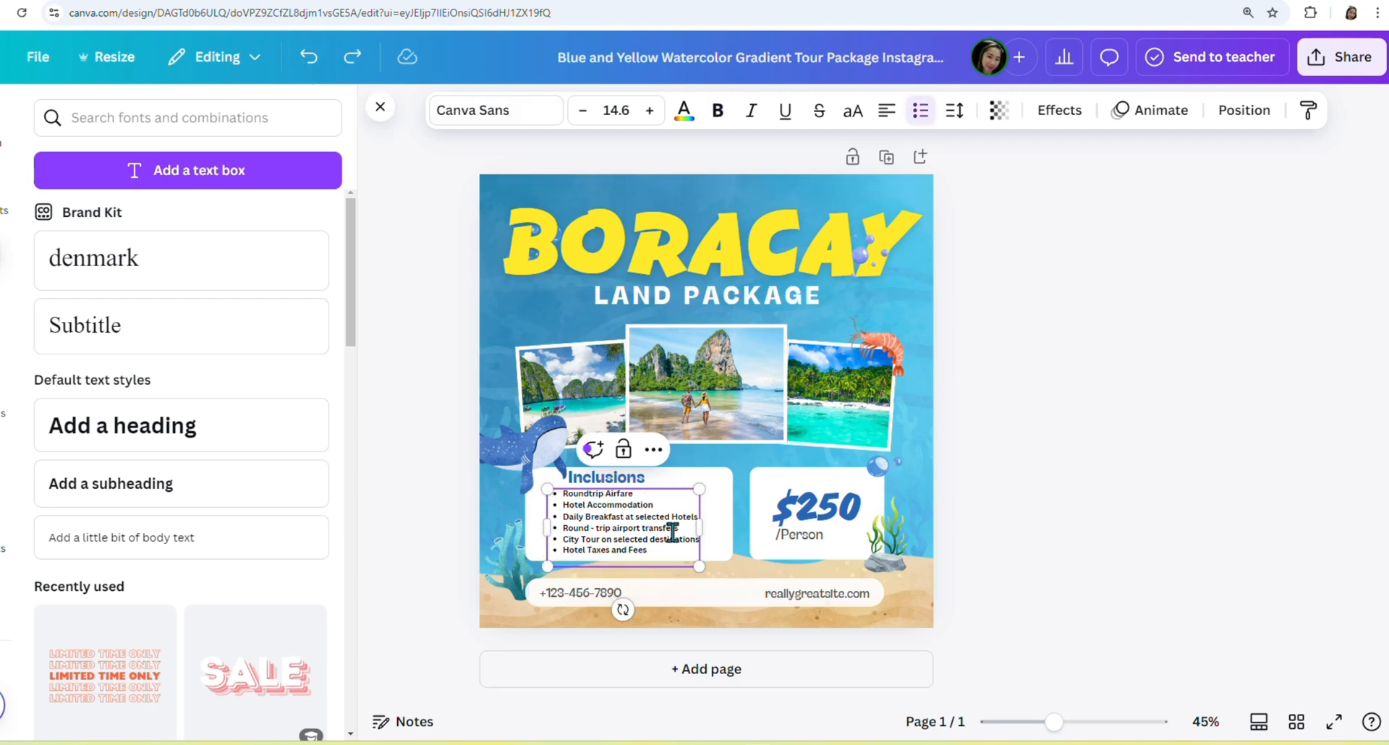
{"action": "left_click", "coordinate": [644, 495]}
{"action": "key", "text": "BackSpace"}
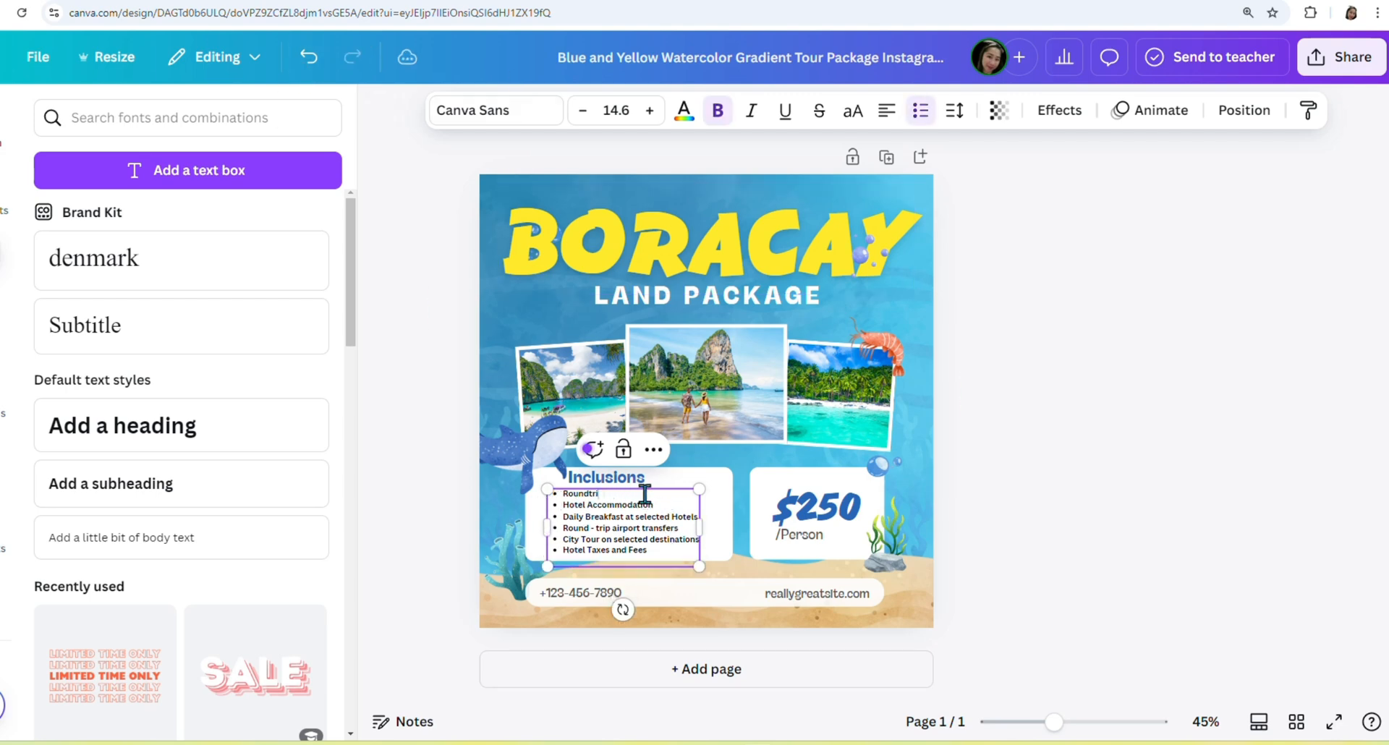
{"action": "key", "text": "BackSpace"}
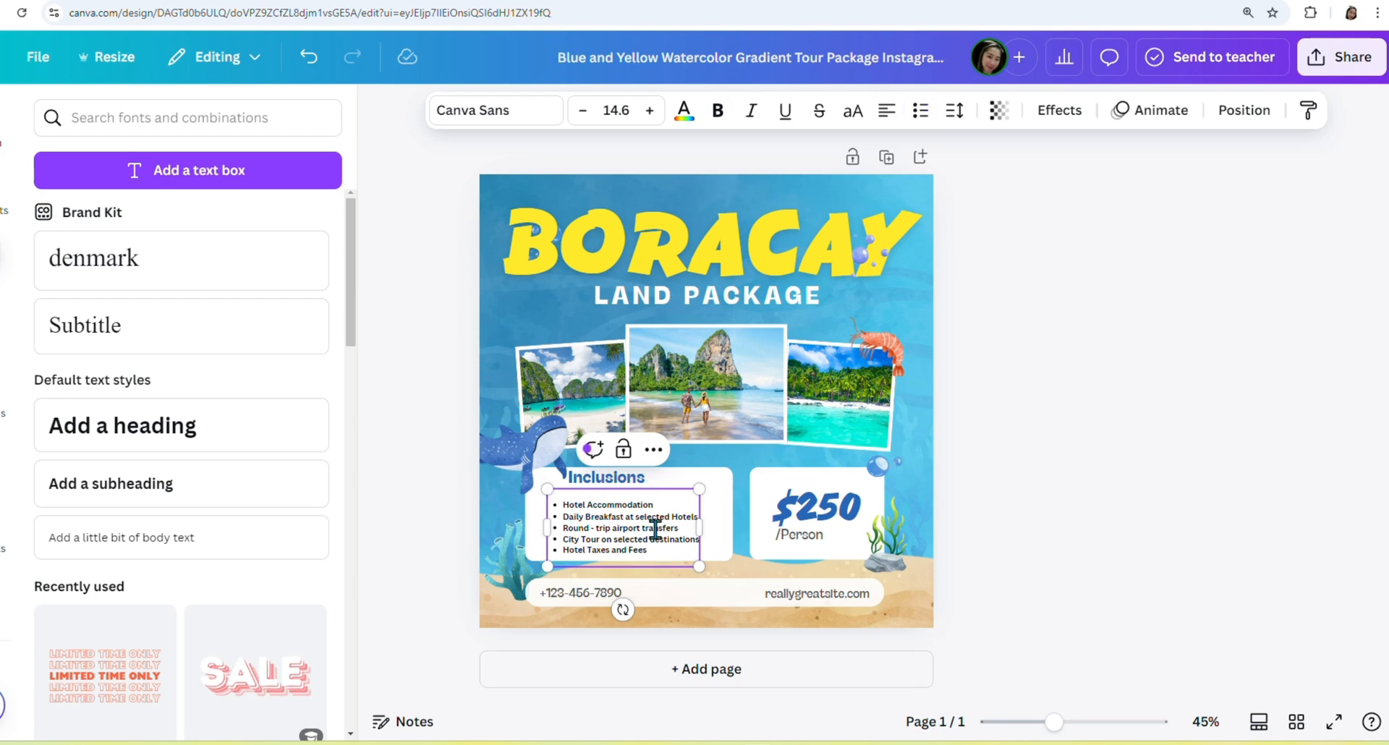
{"action": "left_click", "coordinate": [1159, 515]}
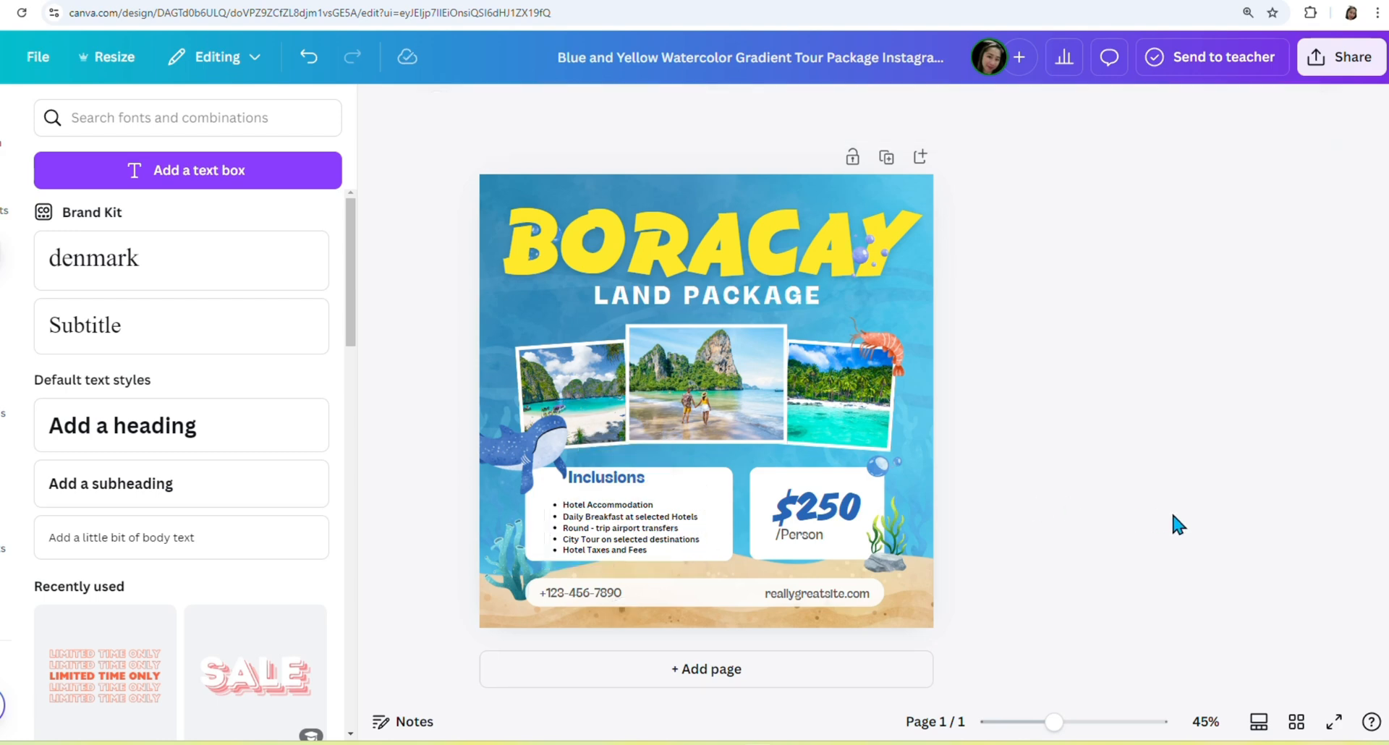
{"action": "left_click_drag", "start_coordinate": [620, 540], "coordinate": [560, 532]}
Replace the City Tour item with Island Hopping.
{"action": "left_click", "coordinate": [696, 530]}
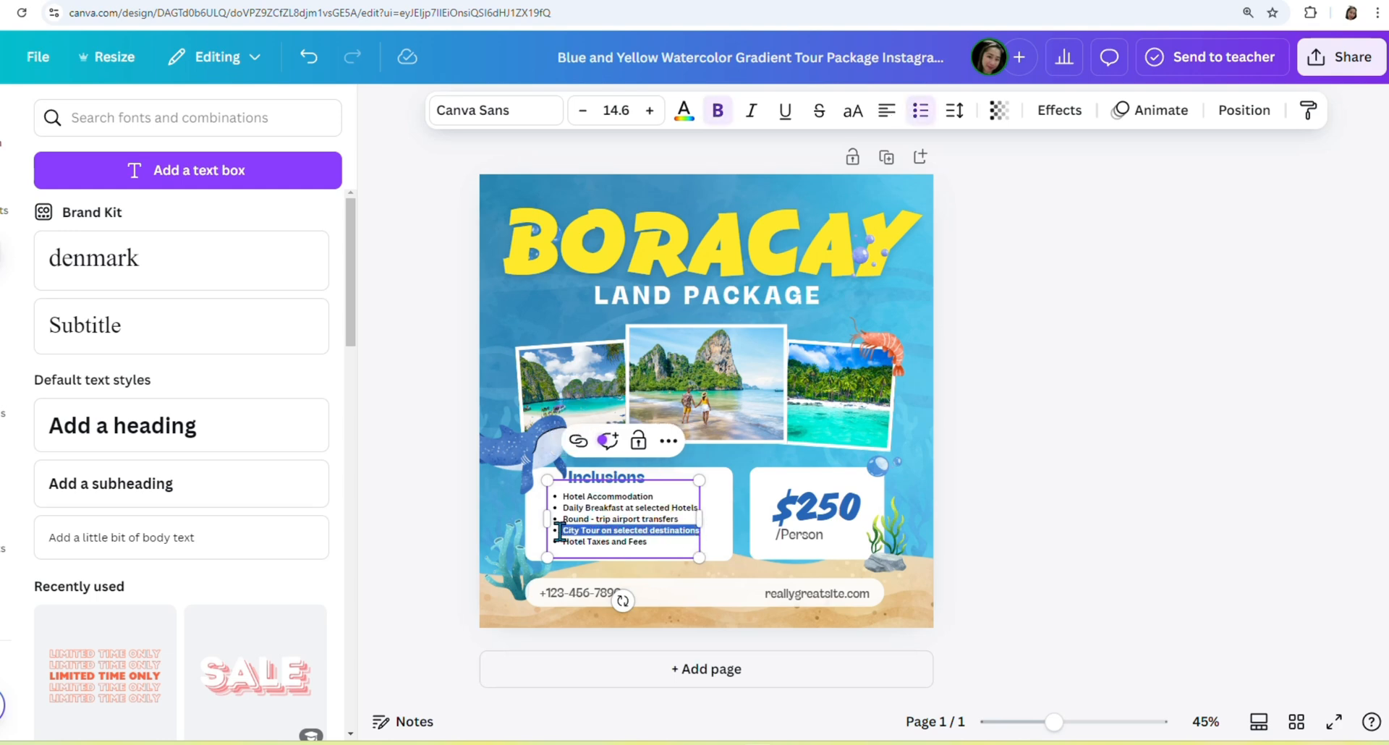
{"action": "type", "text": "Island Hopping"}
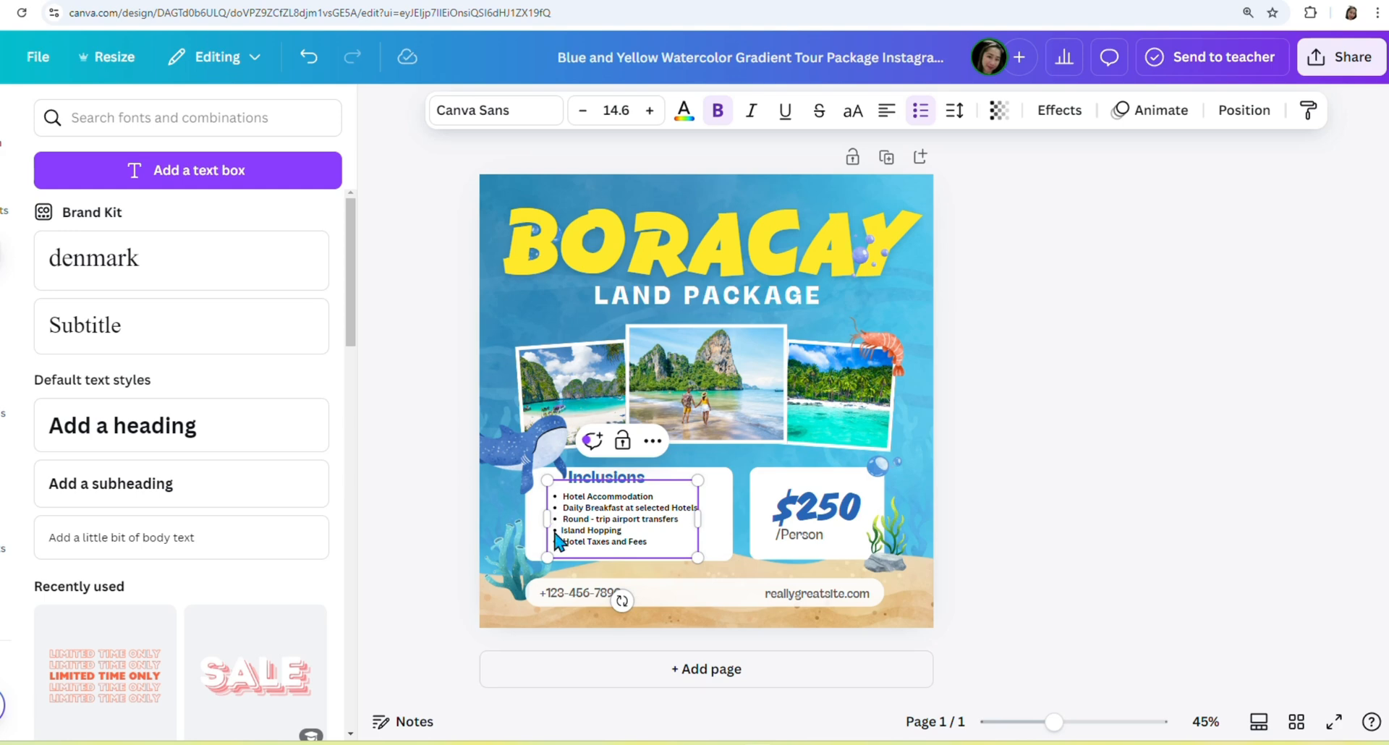
{"action": "left_click", "coordinate": [559, 531]}
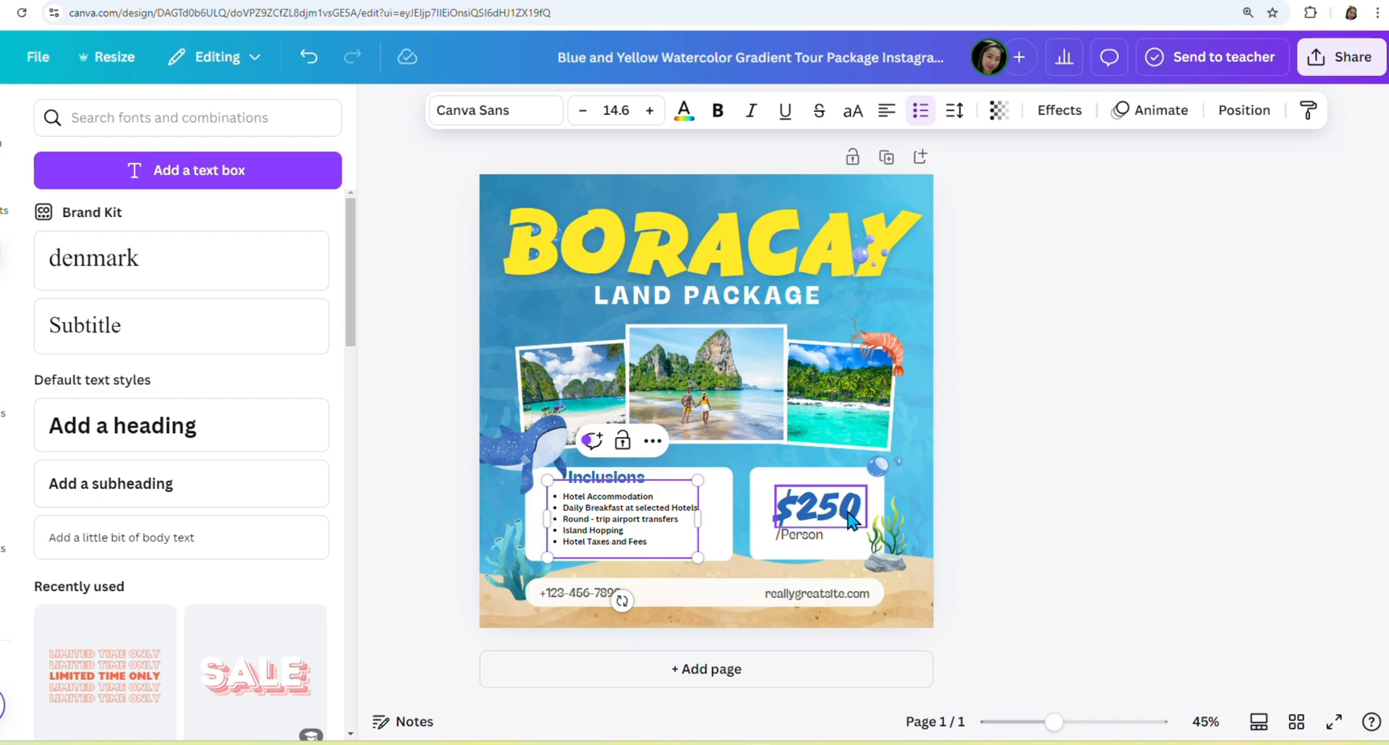
Change the price from $250 to 3,399 and shift it slightly left.
{"action": "left_click", "coordinate": [506, 2]}
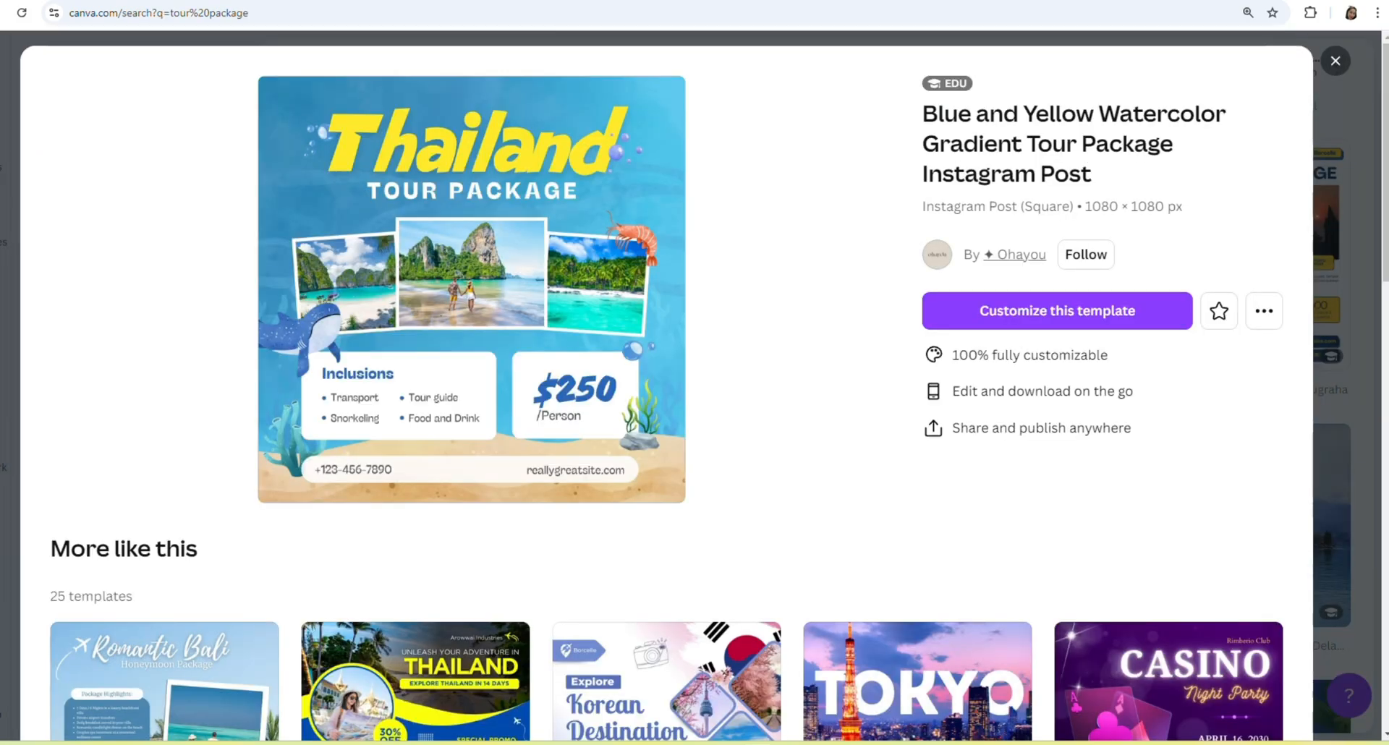
{"action": "left_click", "coordinate": [680, 2]}
{"action": "type", "text": "3,399"}
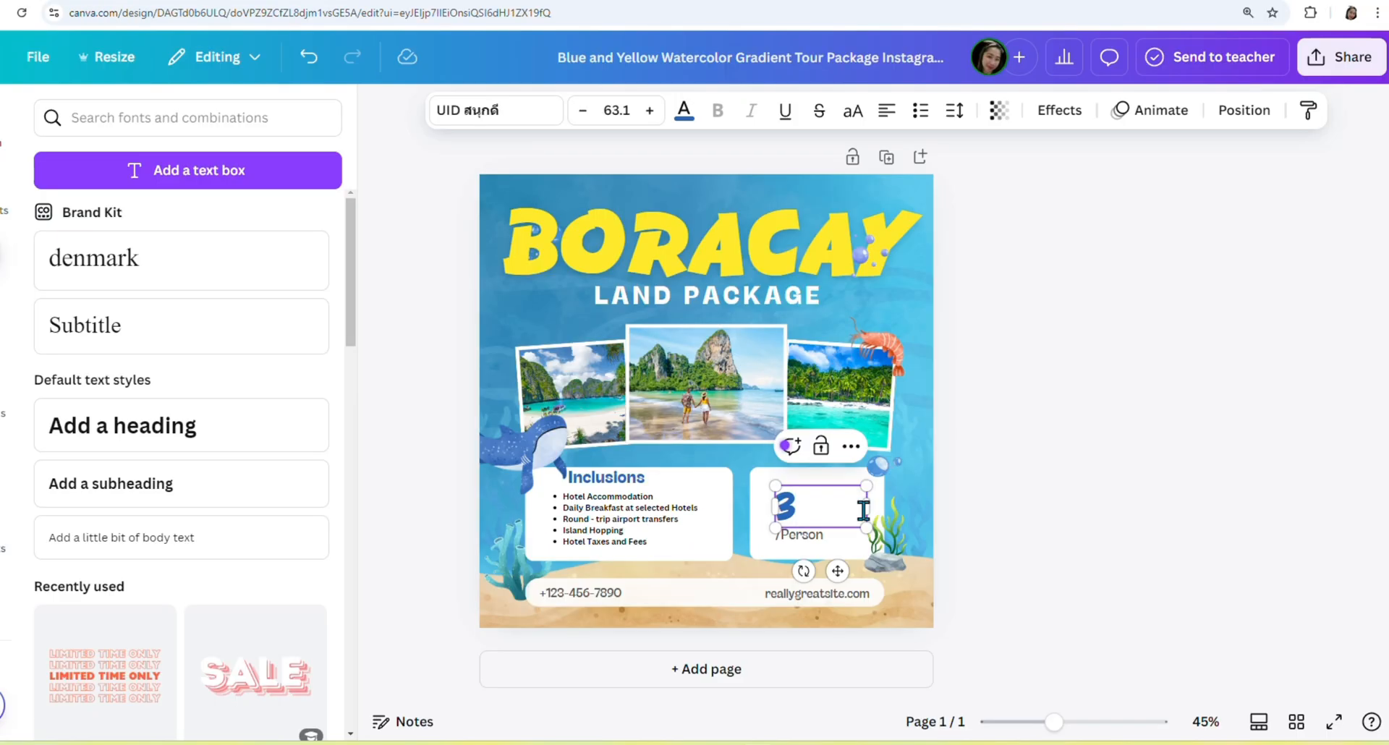
{"action": "left_click", "coordinate": [1245, 499]}
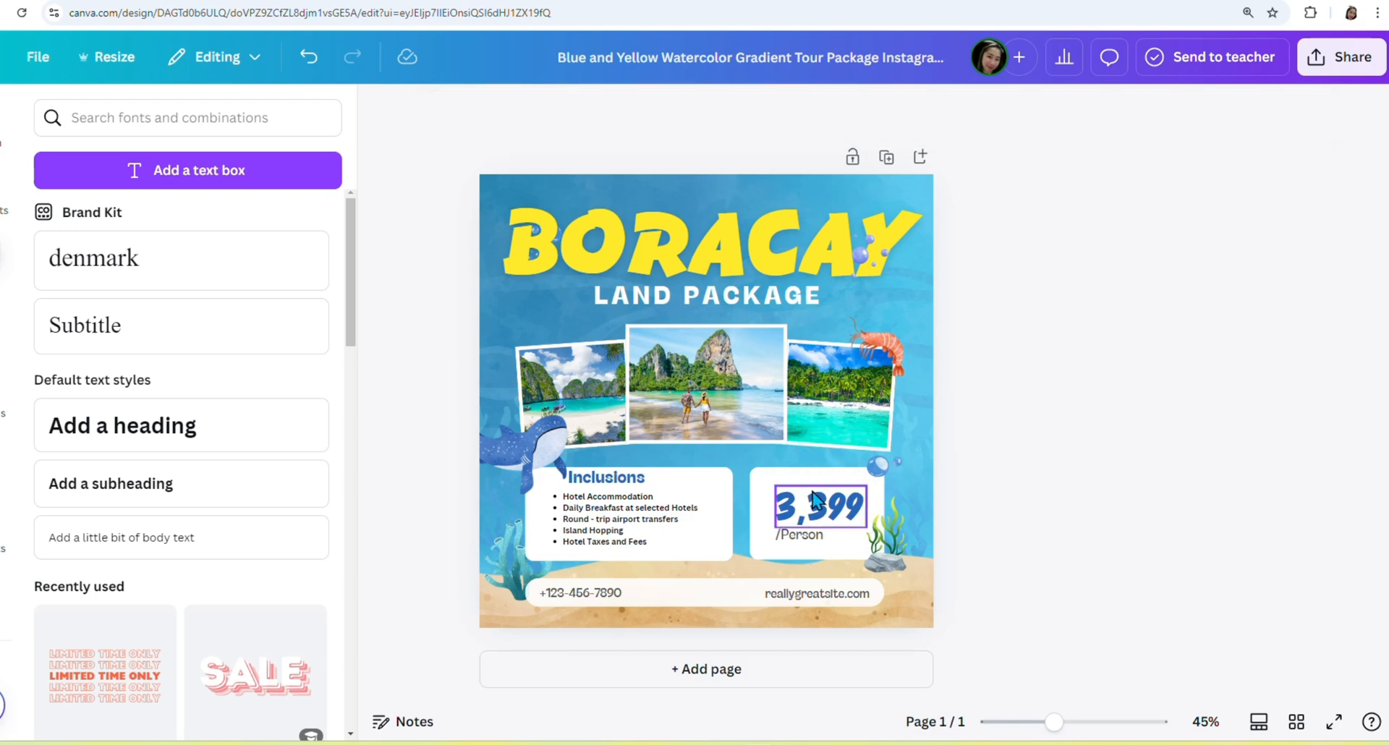
{"action": "mouse_move", "coordinate": [826, 504]}
{"action": "left_mouse_down"}
{"action": "mouse_move", "coordinate": [802, 504]}
{"action": "mouse_move", "coordinate": [822, 496]}
{"action": "left_mouse_up"}
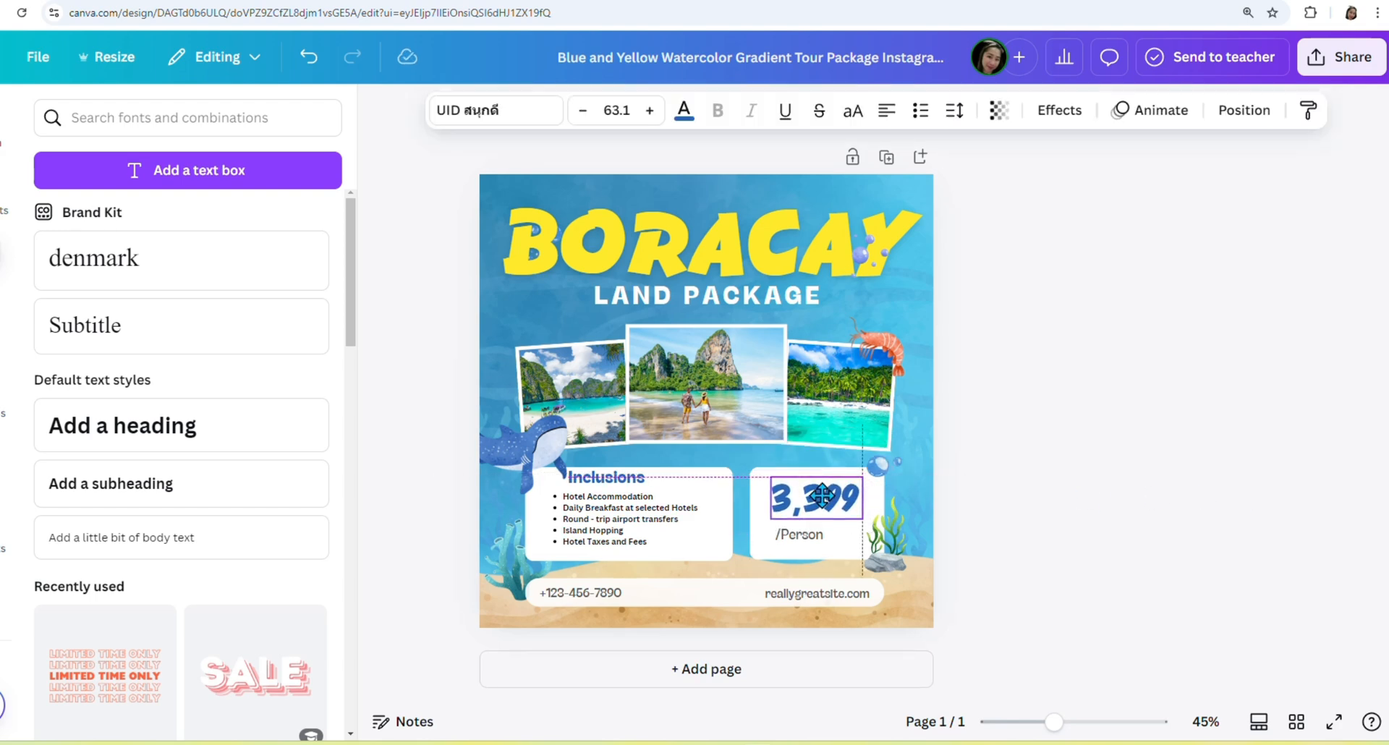
{"action": "left_click", "coordinate": [1317, 572]}
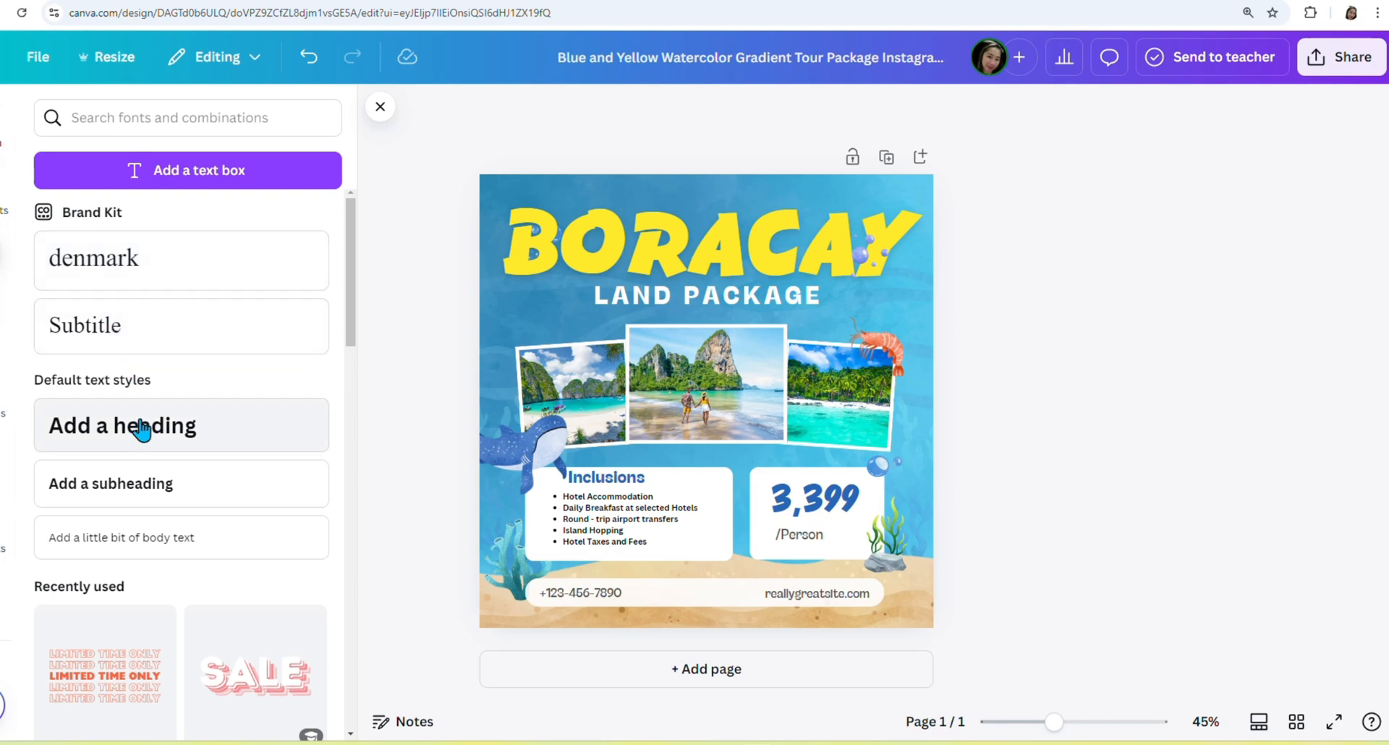
Add a 'Minimum 4 pax' subheading, shrink it, and place it on the Inclusions card.
{"action": "left_click", "coordinate": [112, 485]}
{"action": "type", "text": "Min"}
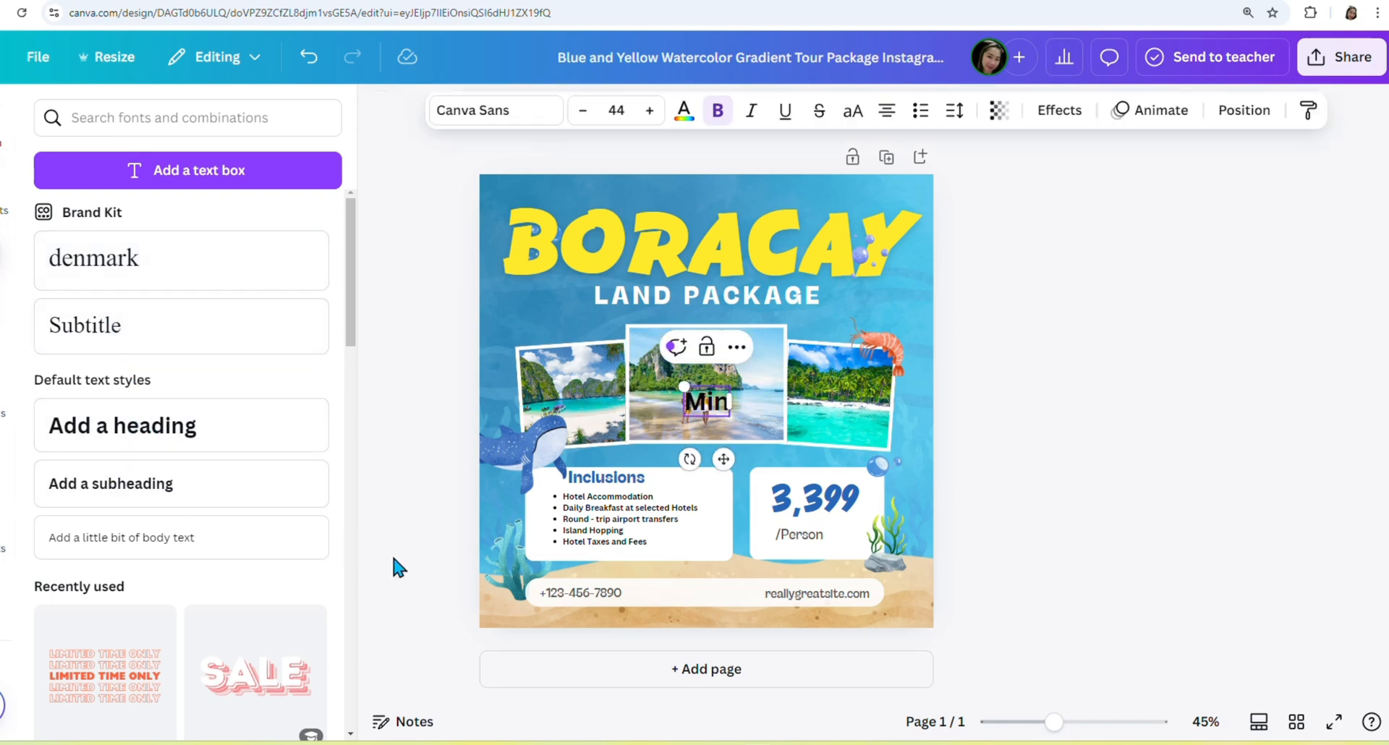
{"action": "type", "text": "imum"}
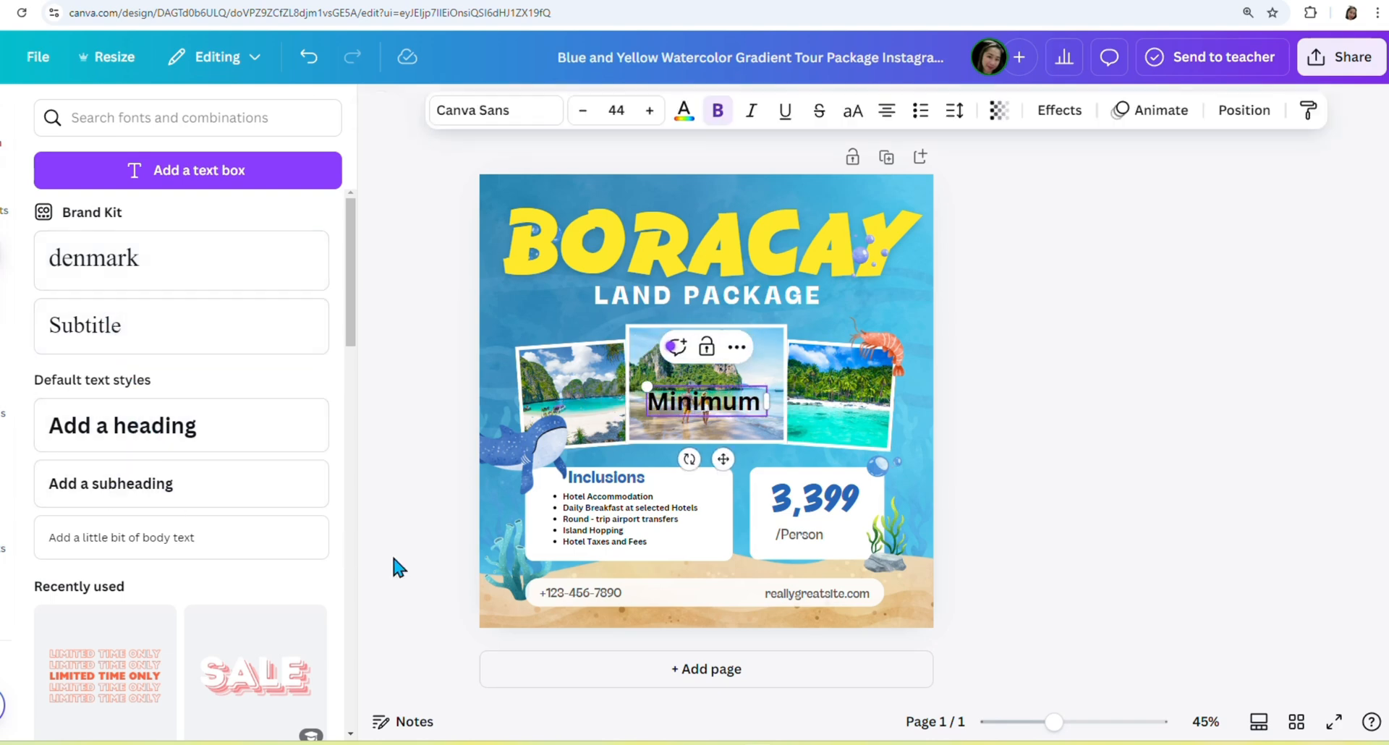
{"action": "type", "text": " 4 pax"}
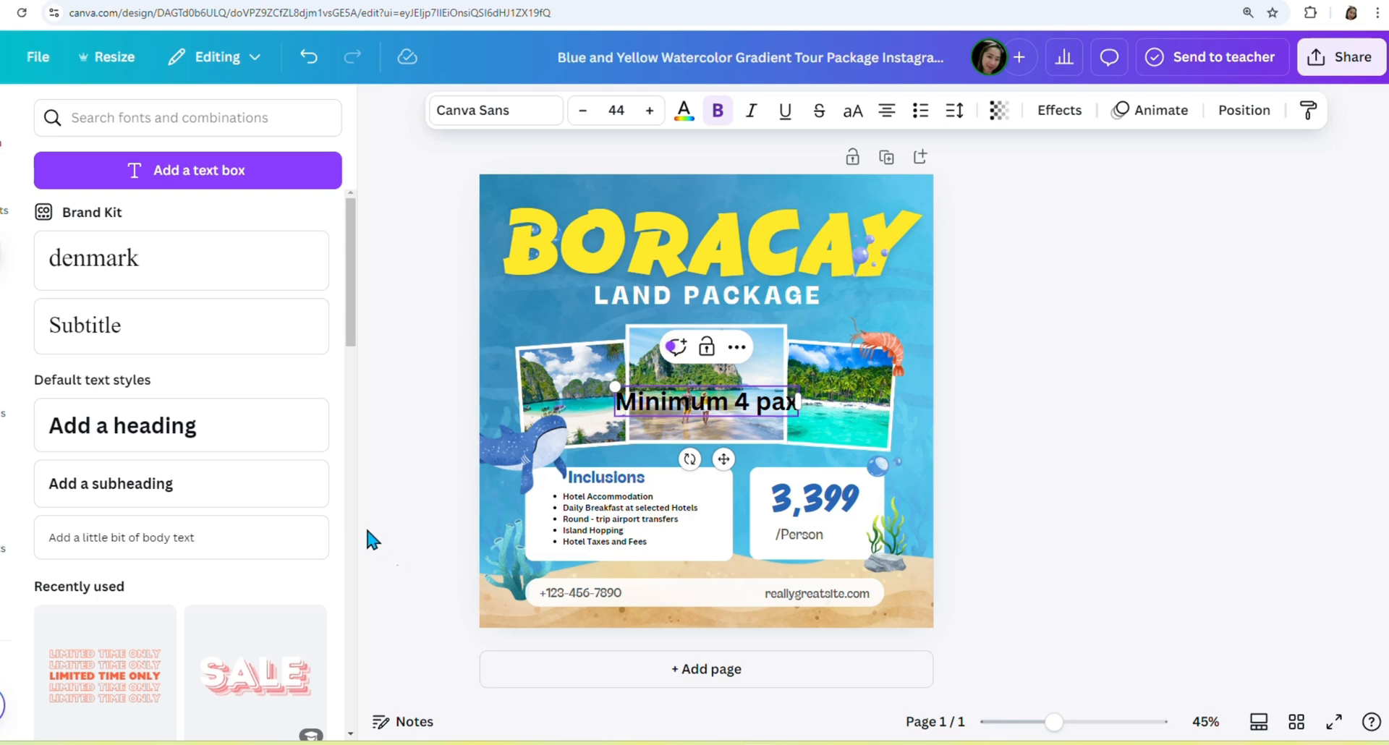
{"action": "left_click_drag", "start_coordinate": [613, 382], "coordinate": [703, 394]}
{"action": "left_click_drag", "start_coordinate": [765, 459], "coordinate": [630, 542]}
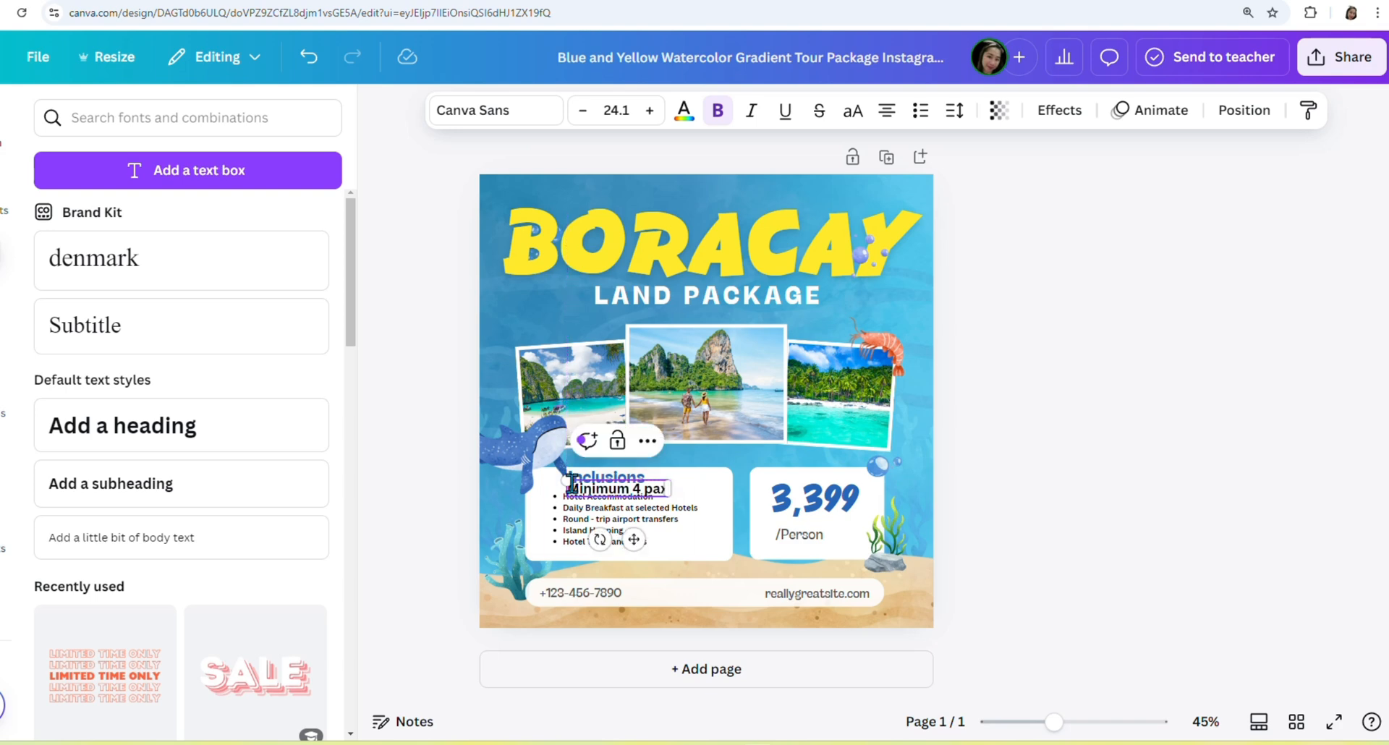
{"action": "left_click_drag", "start_coordinate": [566, 482], "coordinate": [582, 484]}
Move the bulleted inclusions list down and align Minimum 4 pax under the Inclusions heading.
{"action": "left_click", "coordinate": [1208, 493]}
{"action": "left_click_drag", "start_coordinate": [650, 525], "coordinate": [585, 486]}
{"action": "left_click", "coordinate": [1299, 533]}
{"action": "left_click", "coordinate": [644, 493]}
{"action": "left_click", "coordinate": [1263, 494]}
{"action": "left_click", "coordinate": [652, 496]}
{"action": "left_click", "coordinate": [1305, 573]}
{"action": "left_click", "coordinate": [640, 498]}
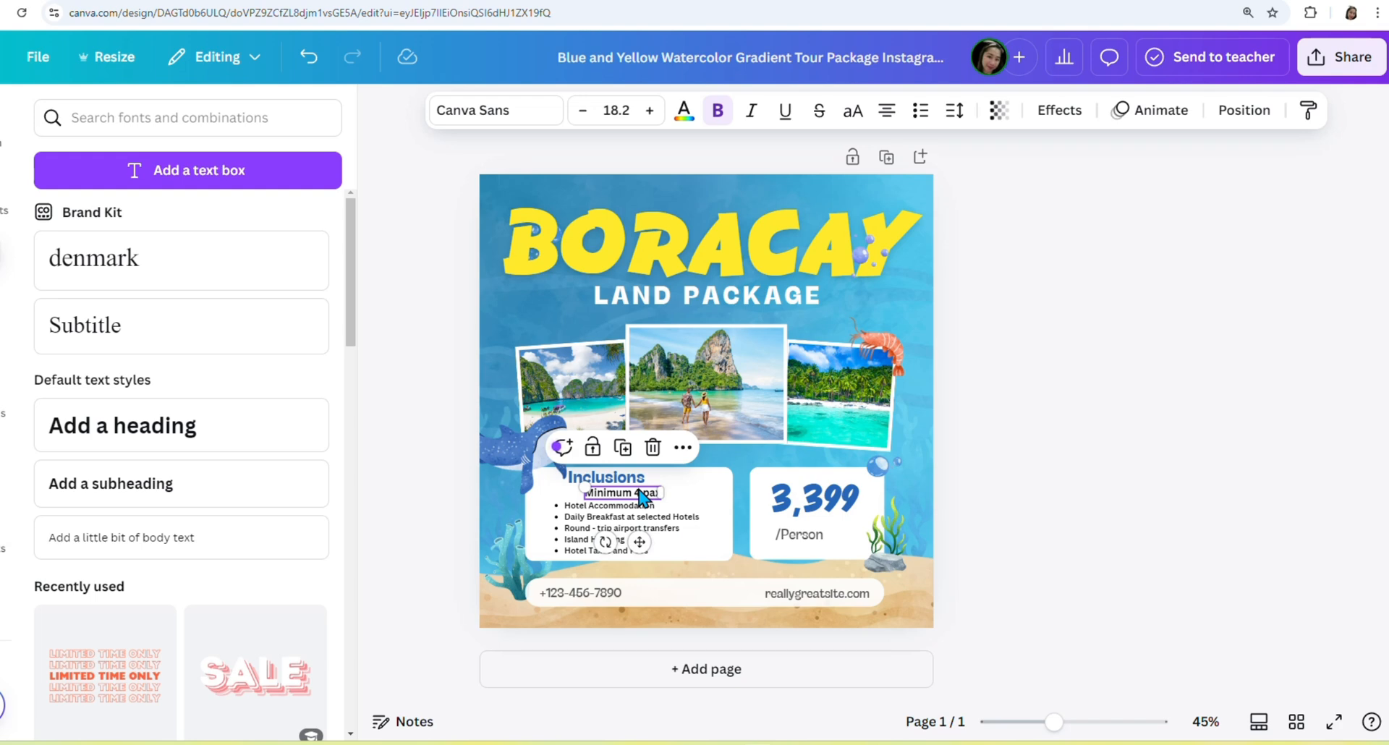
{"action": "left_click_drag", "start_coordinate": [640, 497], "coordinate": [634, 486]}
{"action": "left_click", "coordinate": [1193, 465]}
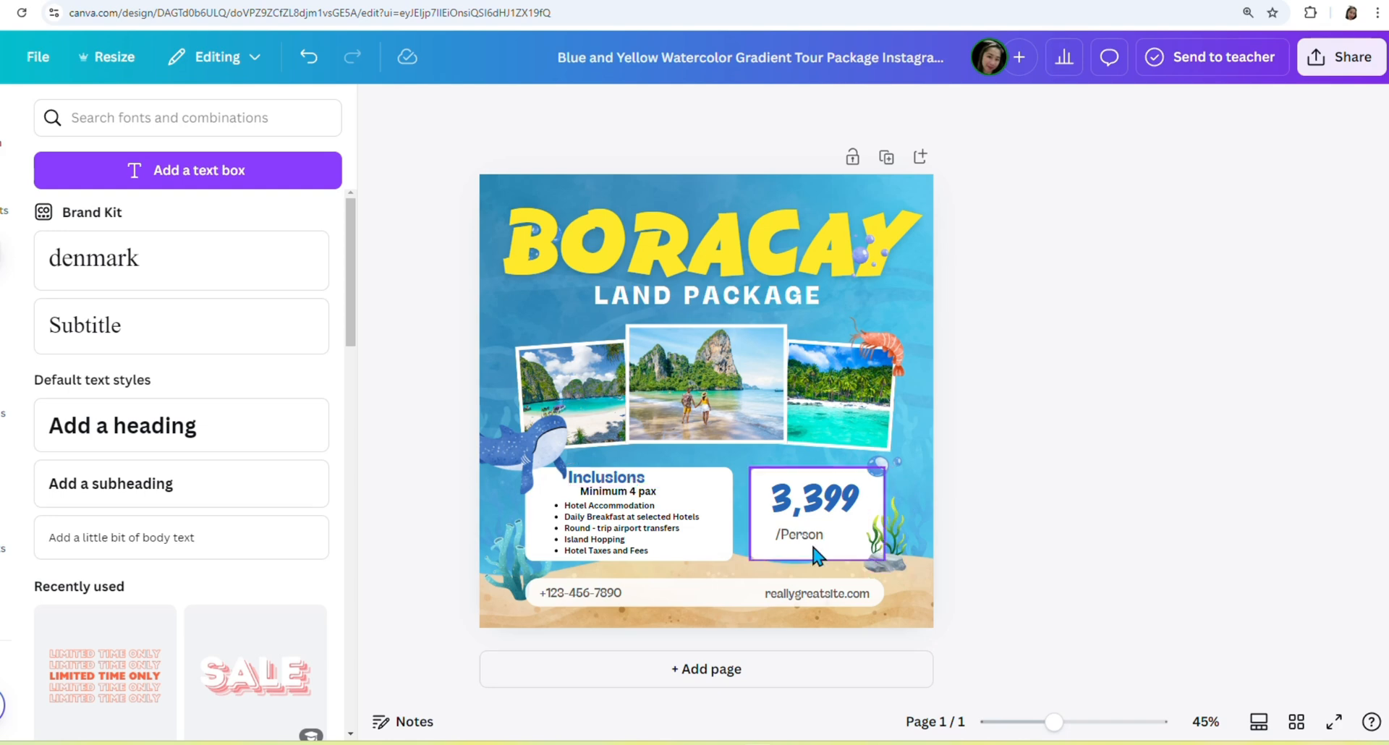
Shift /Person and the 3,399 price slightly lower.
{"action": "left_click_drag", "start_coordinate": [809, 540], "coordinate": [803, 552]}
{"action": "left_click", "coordinate": [1056, 508]}
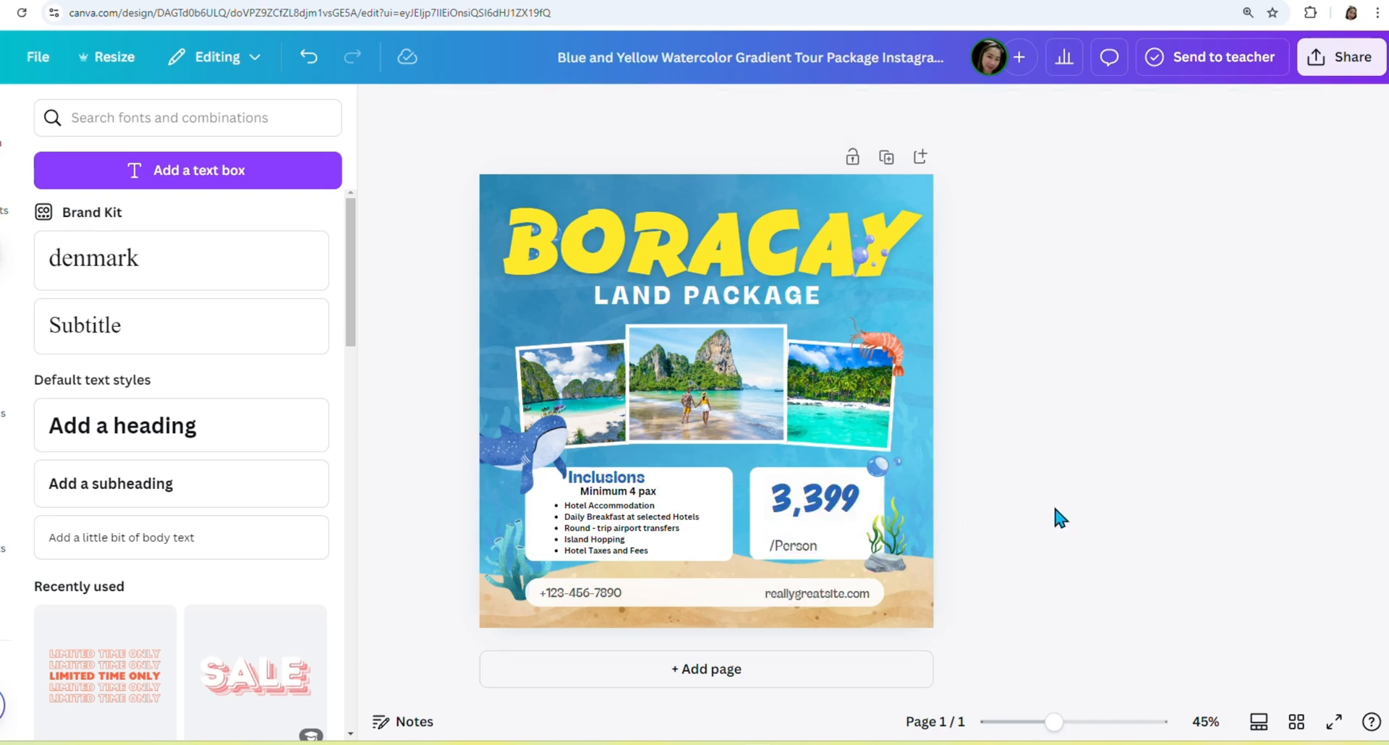
{"action": "left_click_drag", "start_coordinate": [834, 510], "coordinate": [832, 518]}
Add a small 'as low as' line and place it just above the 3,399 price.
{"action": "left_click", "coordinate": [1085, 514]}
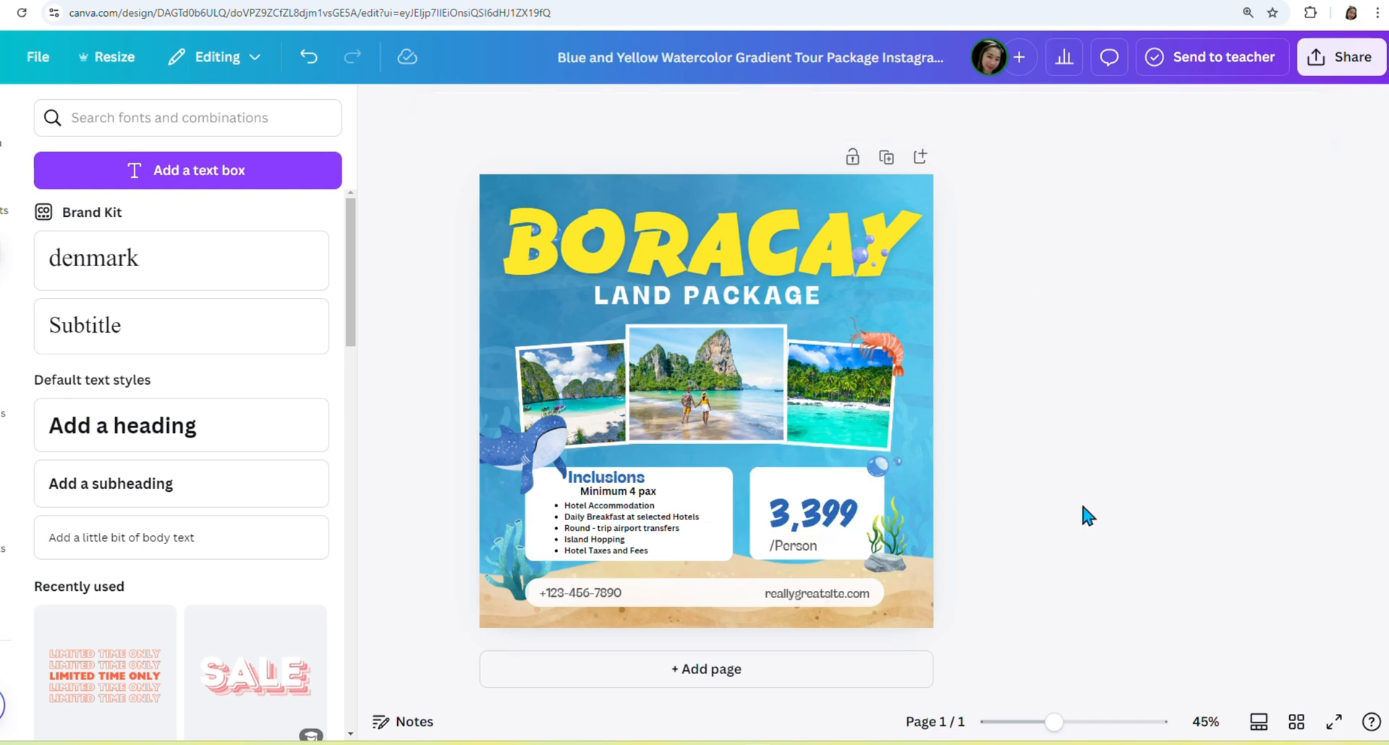
{"action": "left_click", "coordinate": [206, 486]}
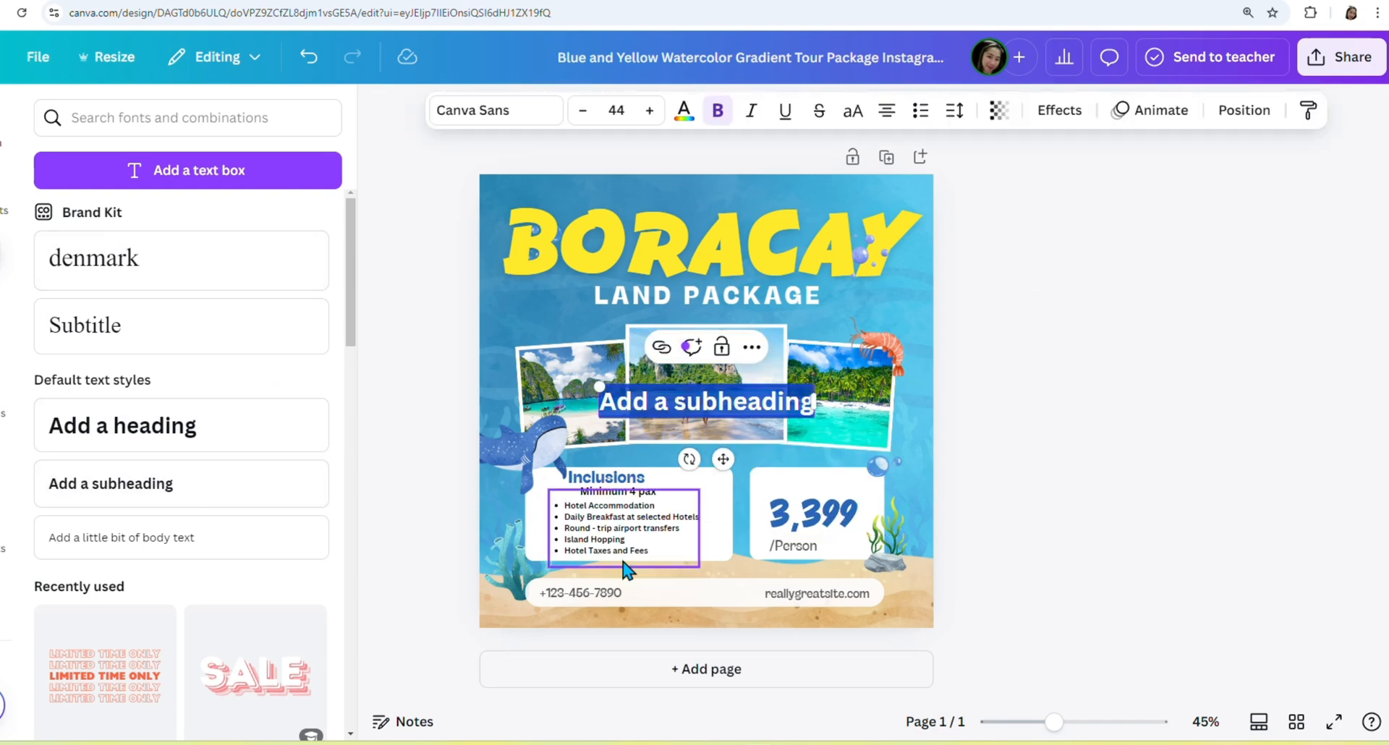
{"action": "type", "text": "as low as"}
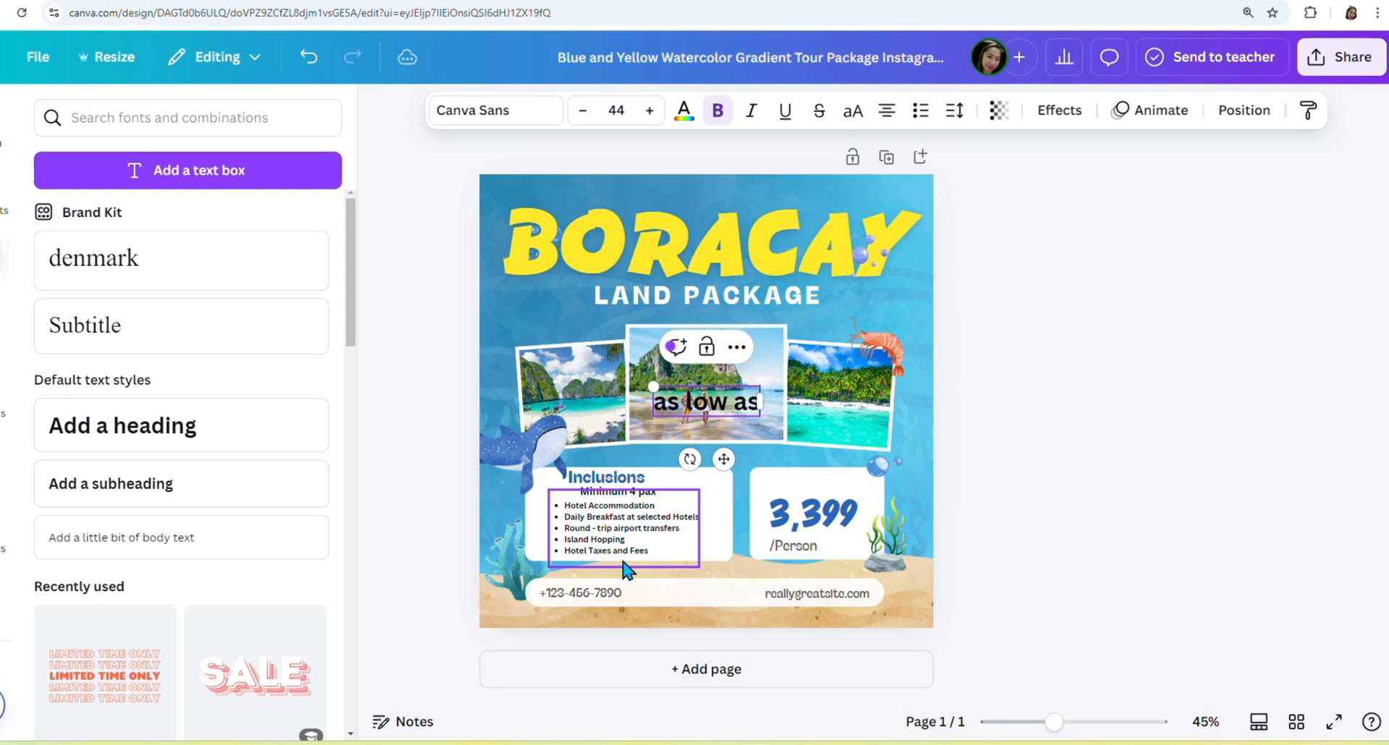
{"action": "left_click_drag", "start_coordinate": [654, 386], "coordinate": [698, 401]}
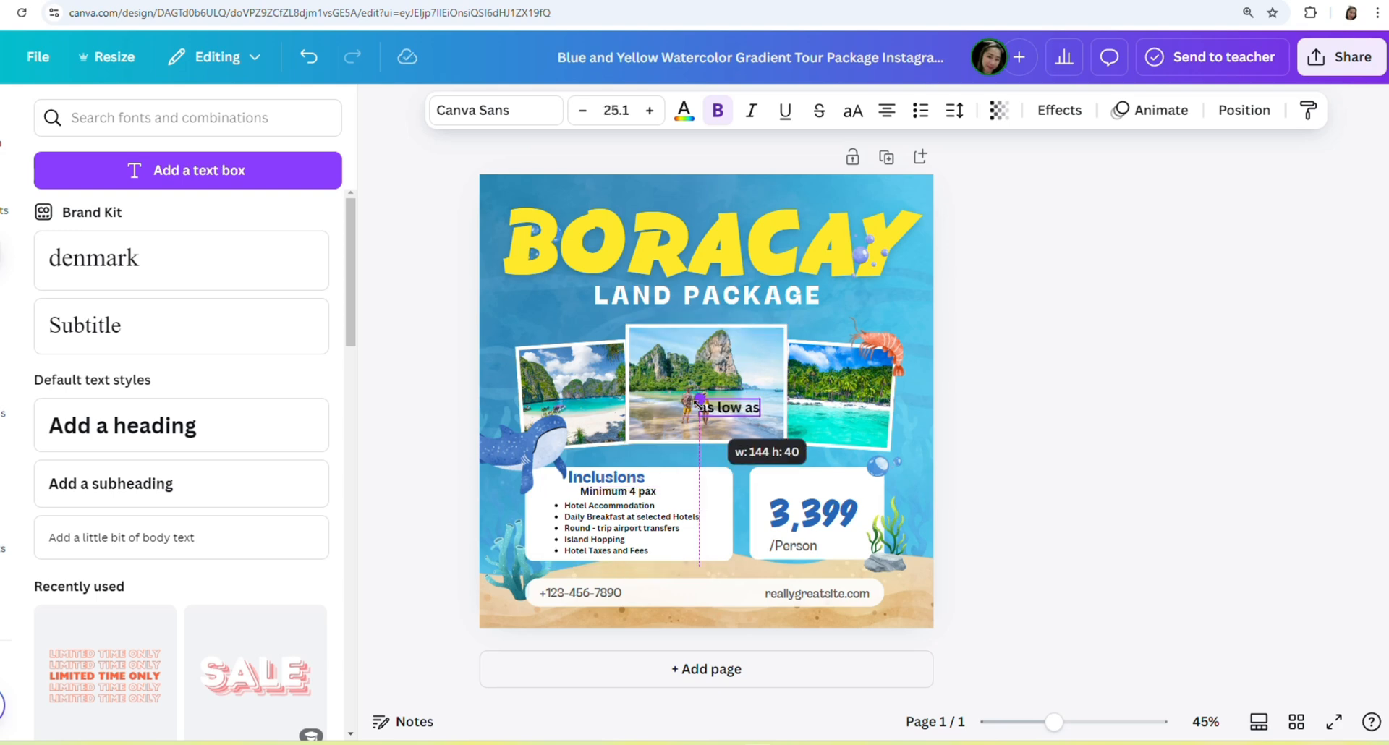
{"action": "left_click_drag", "start_coordinate": [749, 455], "coordinate": [822, 533]}
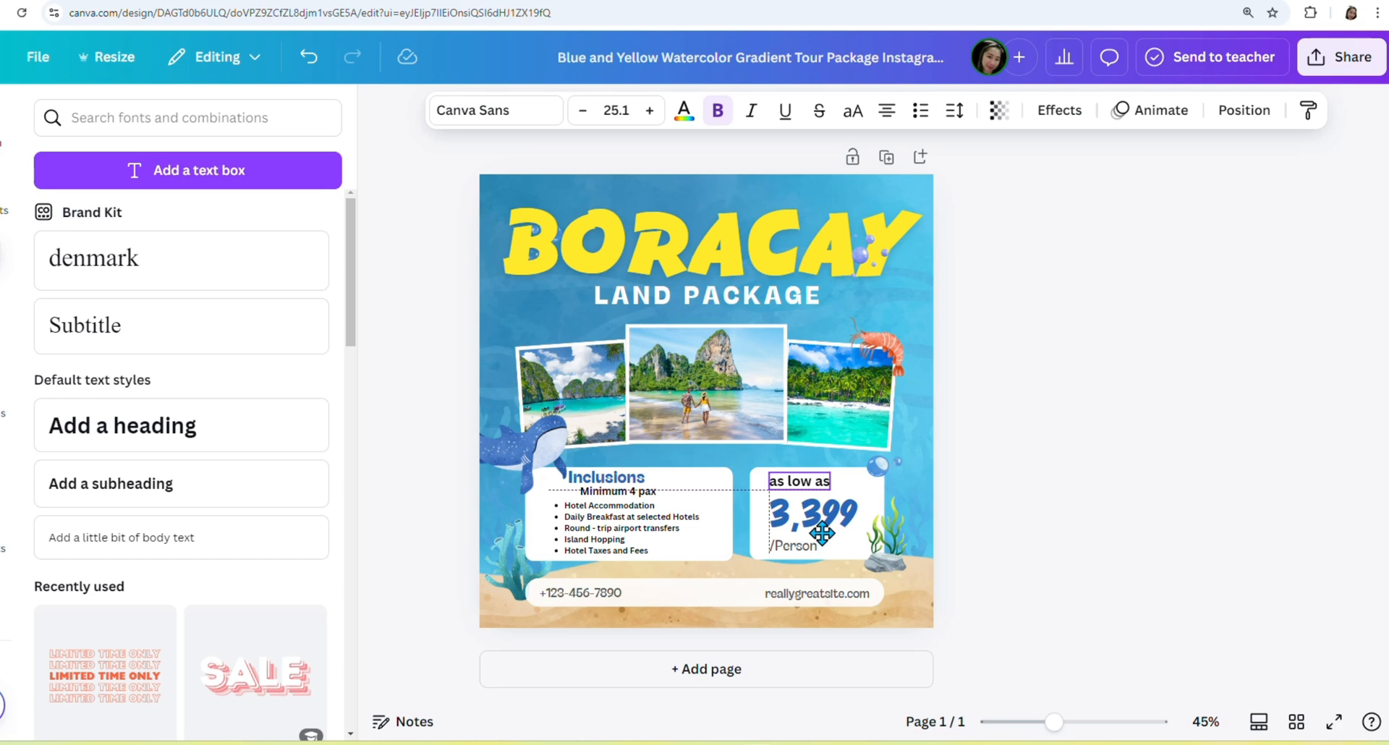
{"action": "left_click", "coordinate": [509, 735]}
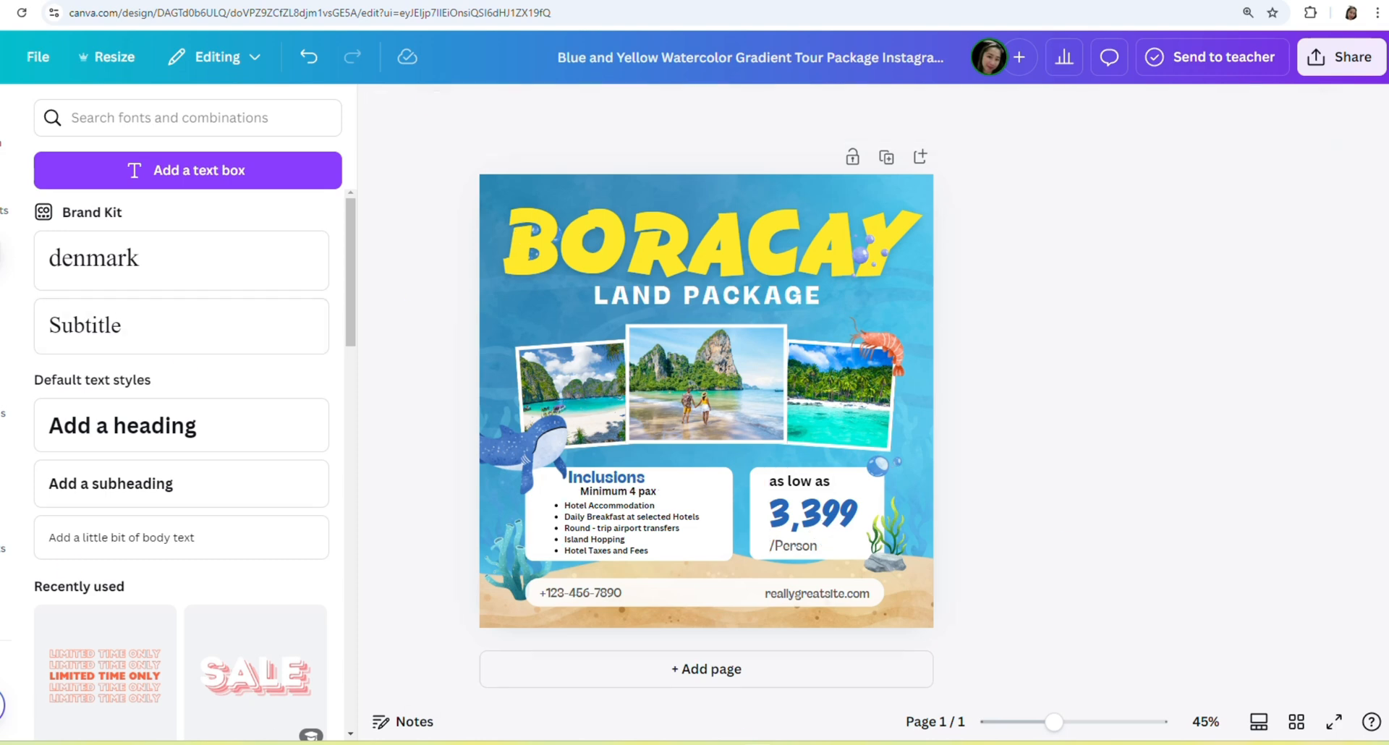
Add '09' to the footer phone number and replace the website with 'Wornder Flight Travel' on one line.
{"action": "double_click", "coordinate": [611, 590]}
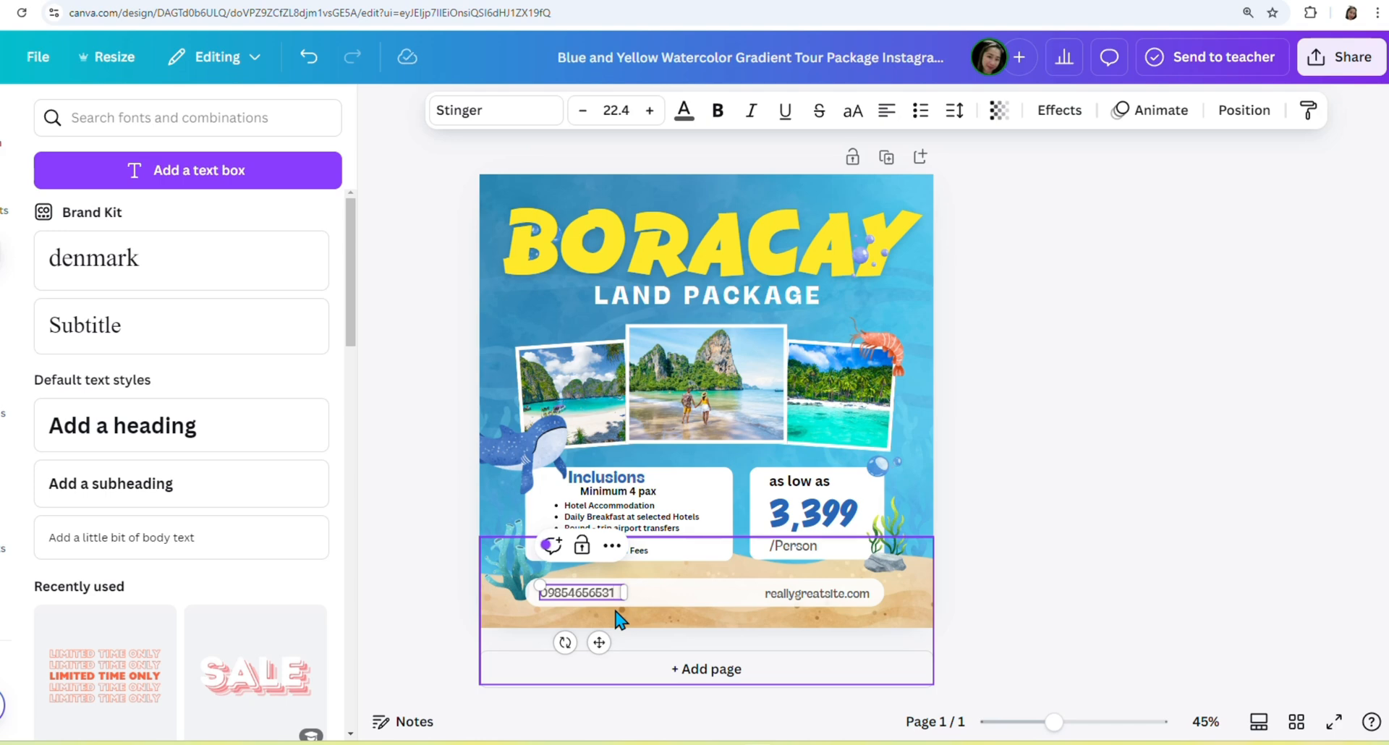
{"action": "double_click", "coordinate": [830, 603]}
{"action": "type", "text": "Wor"}
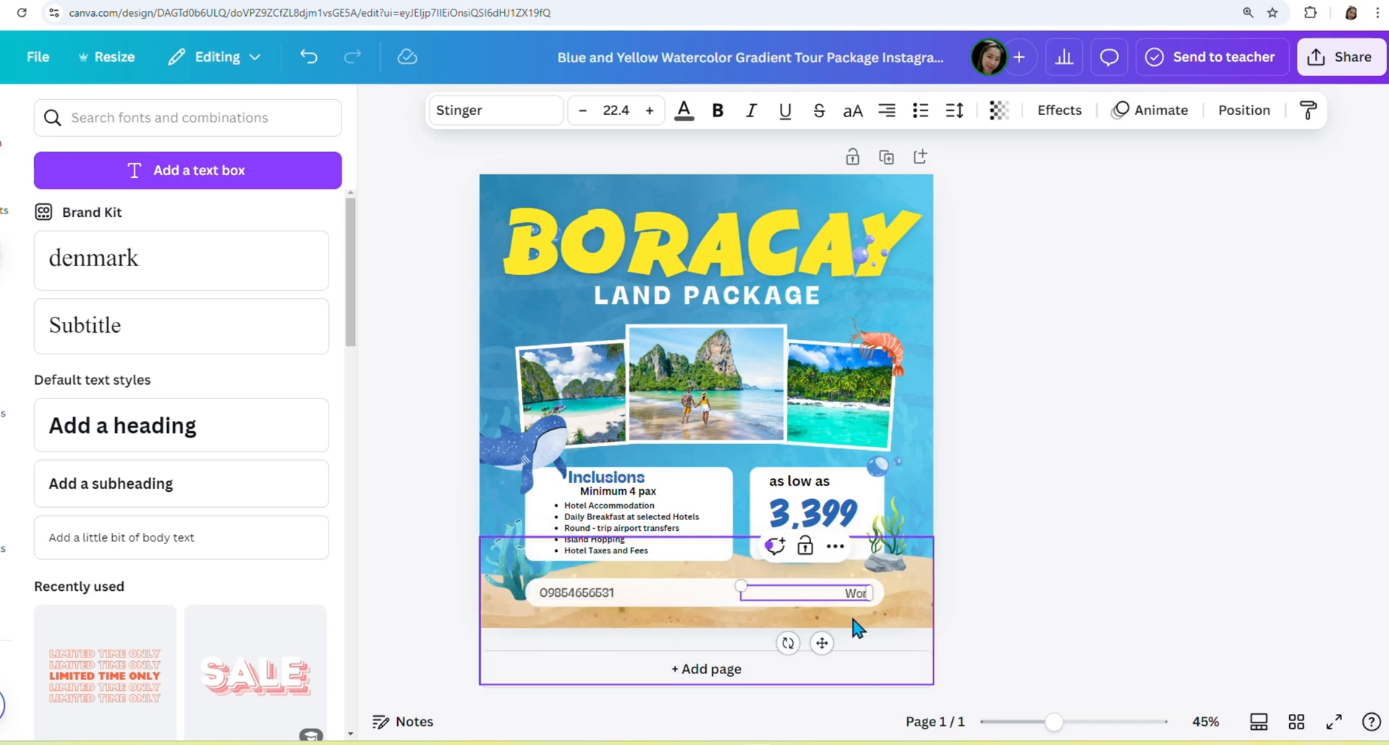
{"action": "type", "text": "nder Flight Travel"}
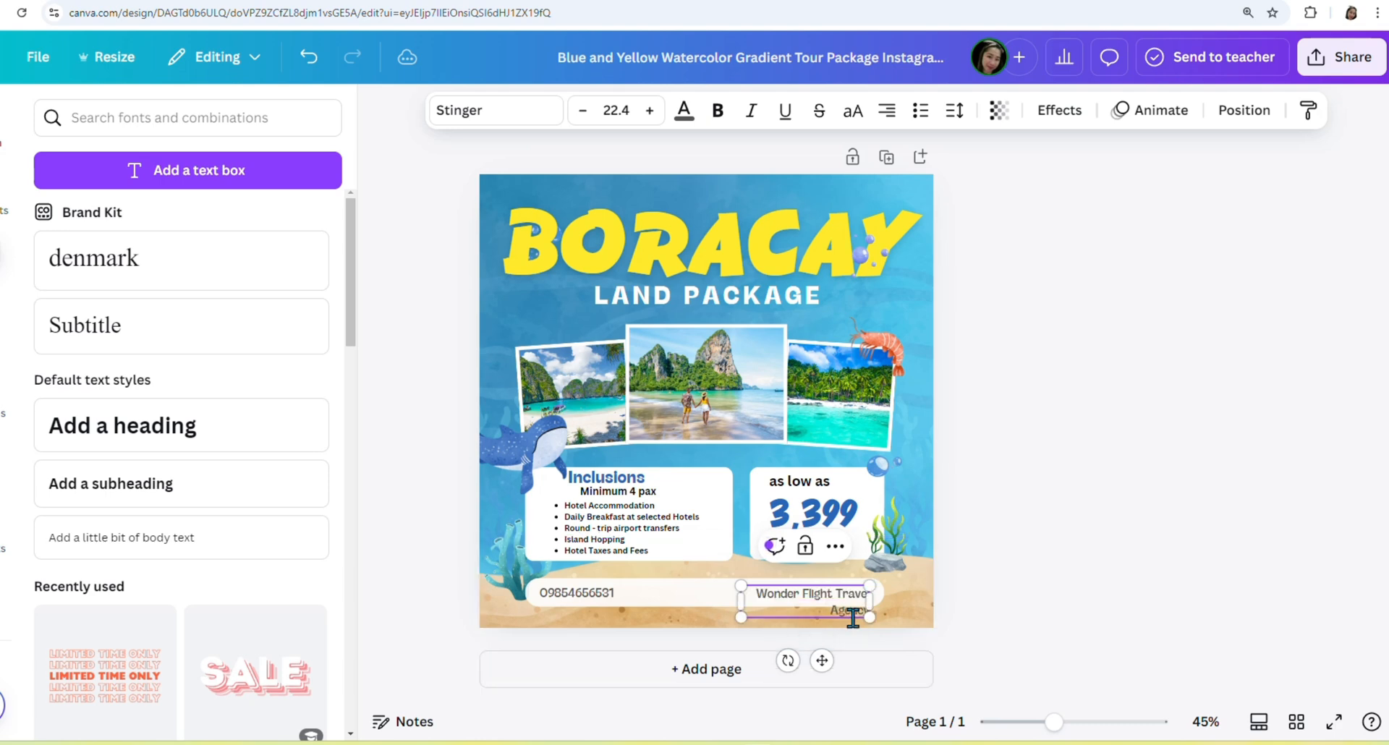
{"action": "left_click_drag", "start_coordinate": [870, 601], "coordinate": [919, 601]}
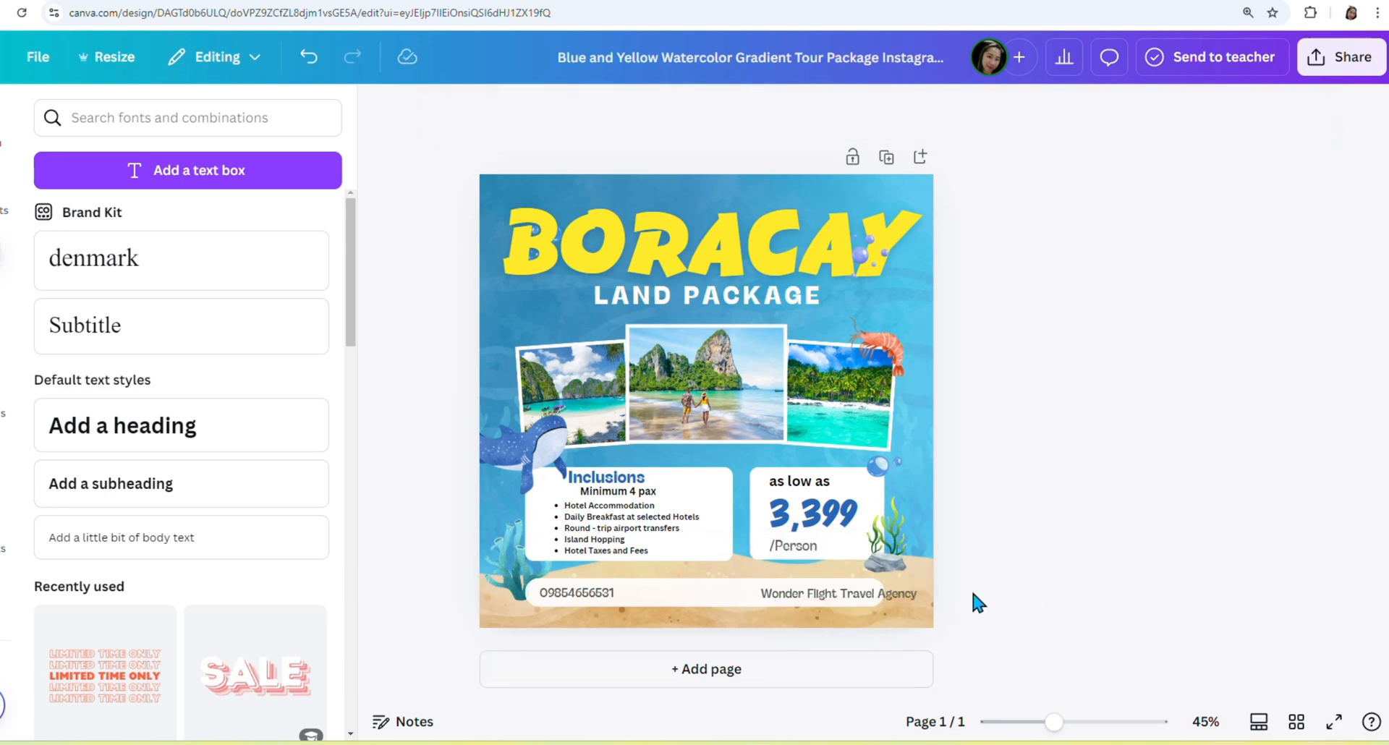
{"action": "left_click_drag", "start_coordinate": [831, 592], "coordinate": [791, 592]}
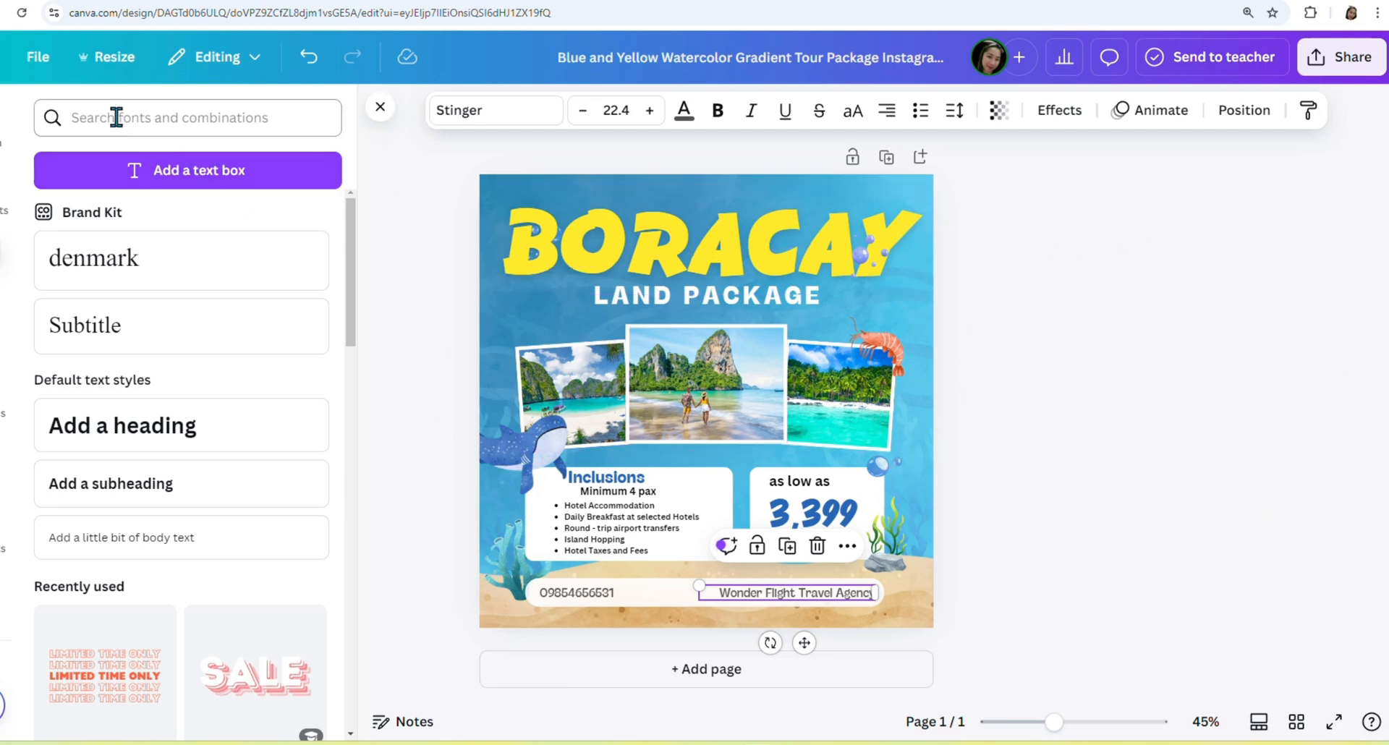
Search photos for 'boracay' and put the orange sunset photo in the centre frame.
{"action": "left_click", "coordinate": [2, 194]}
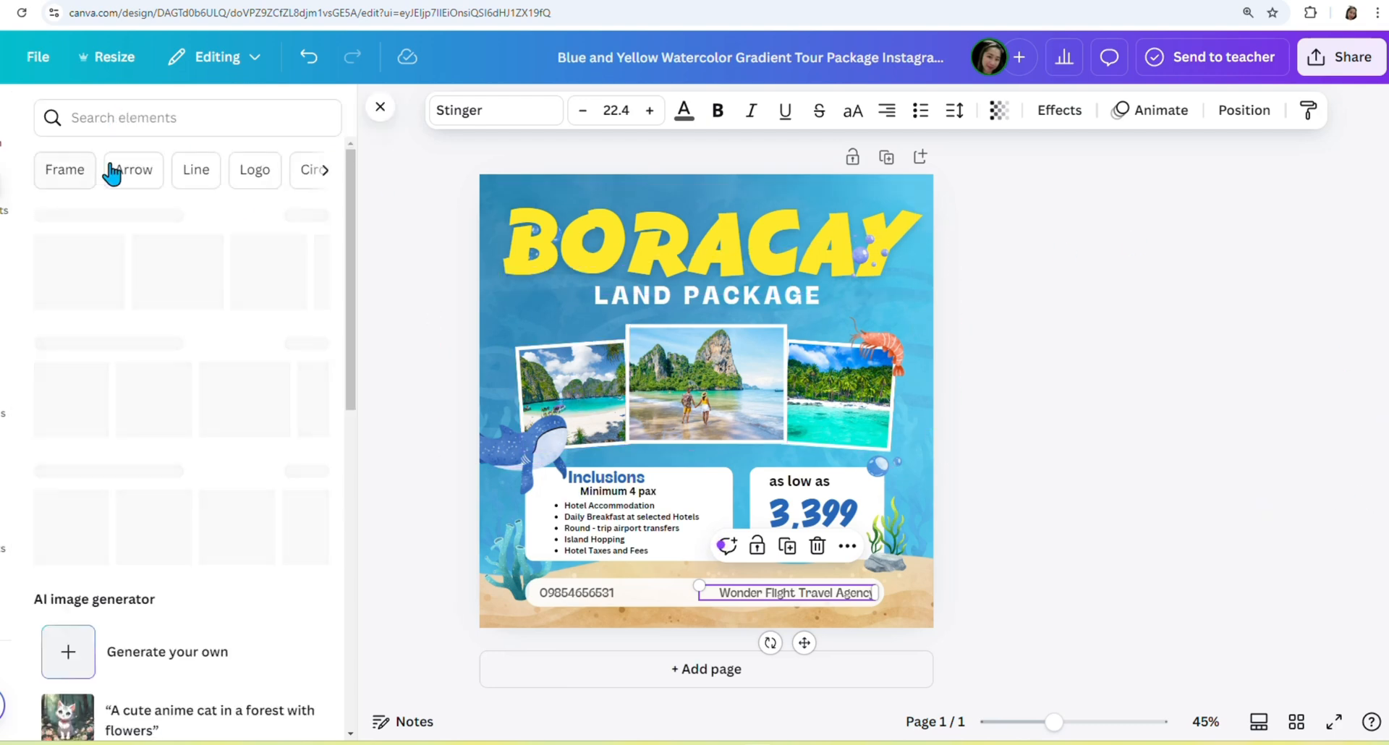
{"action": "left_click", "coordinate": [142, 116]}
{"action": "type", "text": "boaracy"}
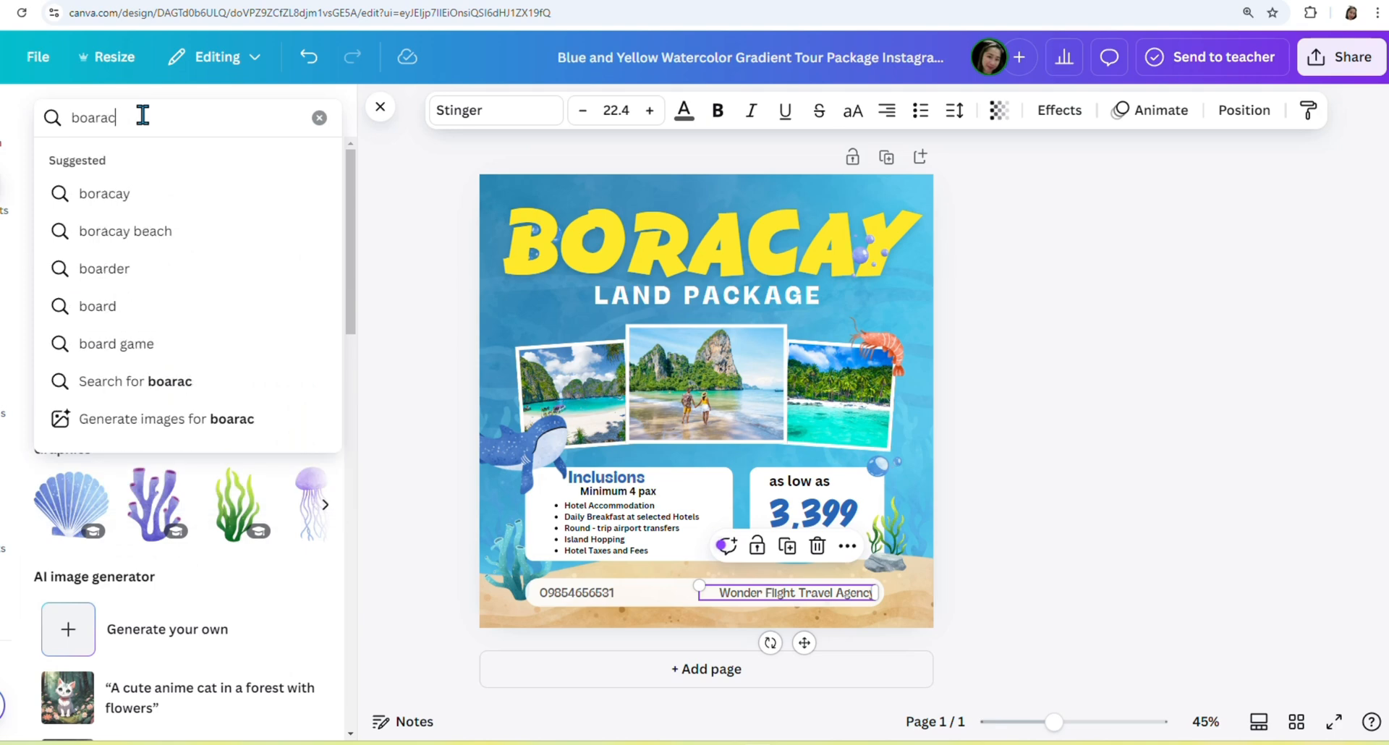
{"action": "key", "text": "BackSpace"}
{"action": "key", "text": "BackSpace"}
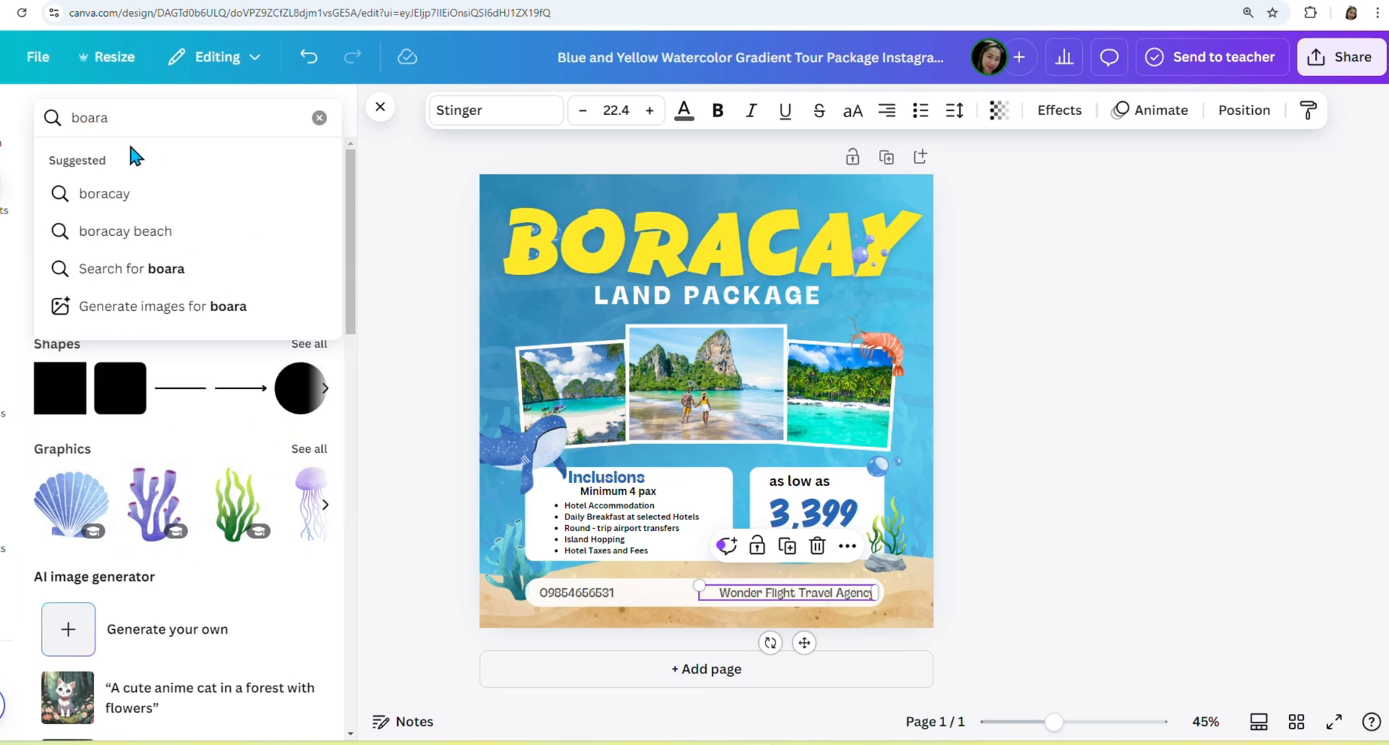
{"action": "type", "text": "cay"}
{"action": "key", "text": "Return"}
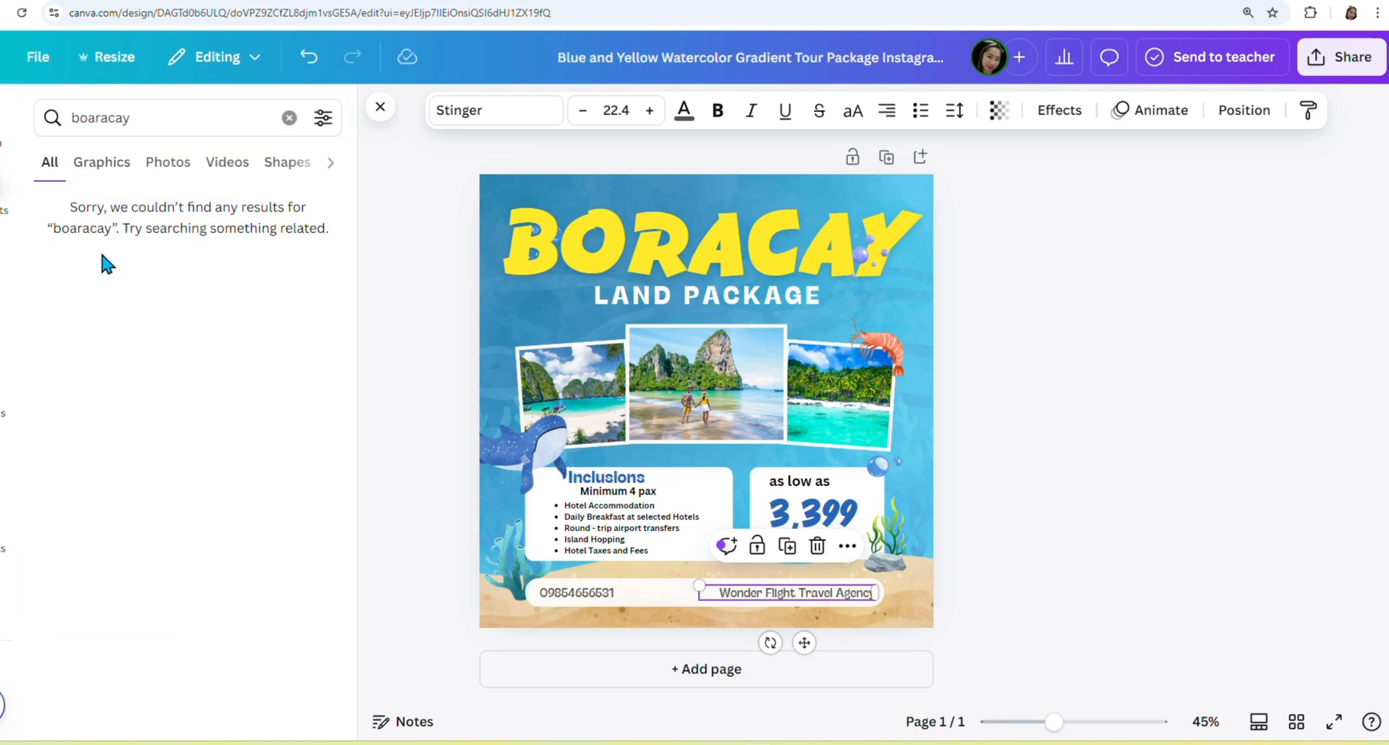
{"action": "left_click", "coordinate": [169, 165]}
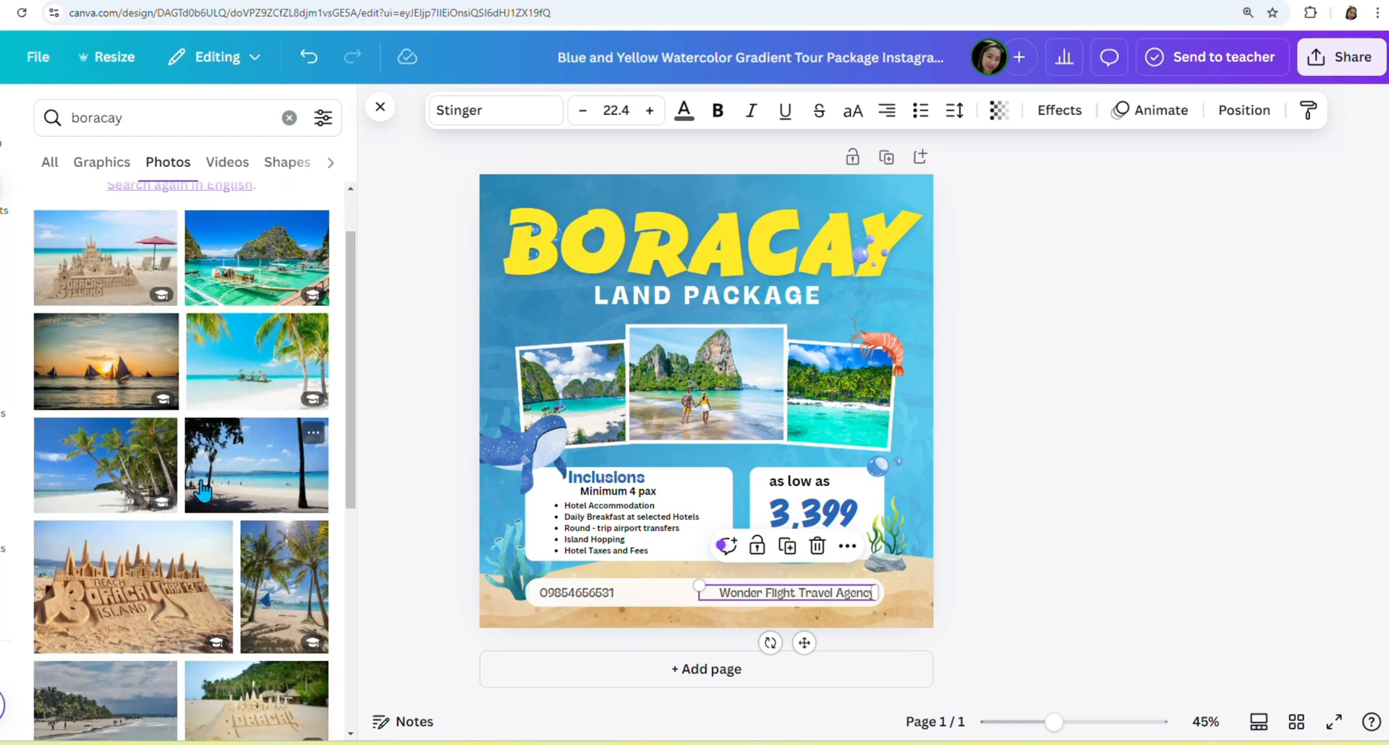
{"action": "scroll", "coordinate": [119, 485], "scroll_direction": "down", "scroll_amount": 2}
{"action": "scroll", "coordinate": [120, 484], "scroll_direction": "down", "scroll_amount": 10}
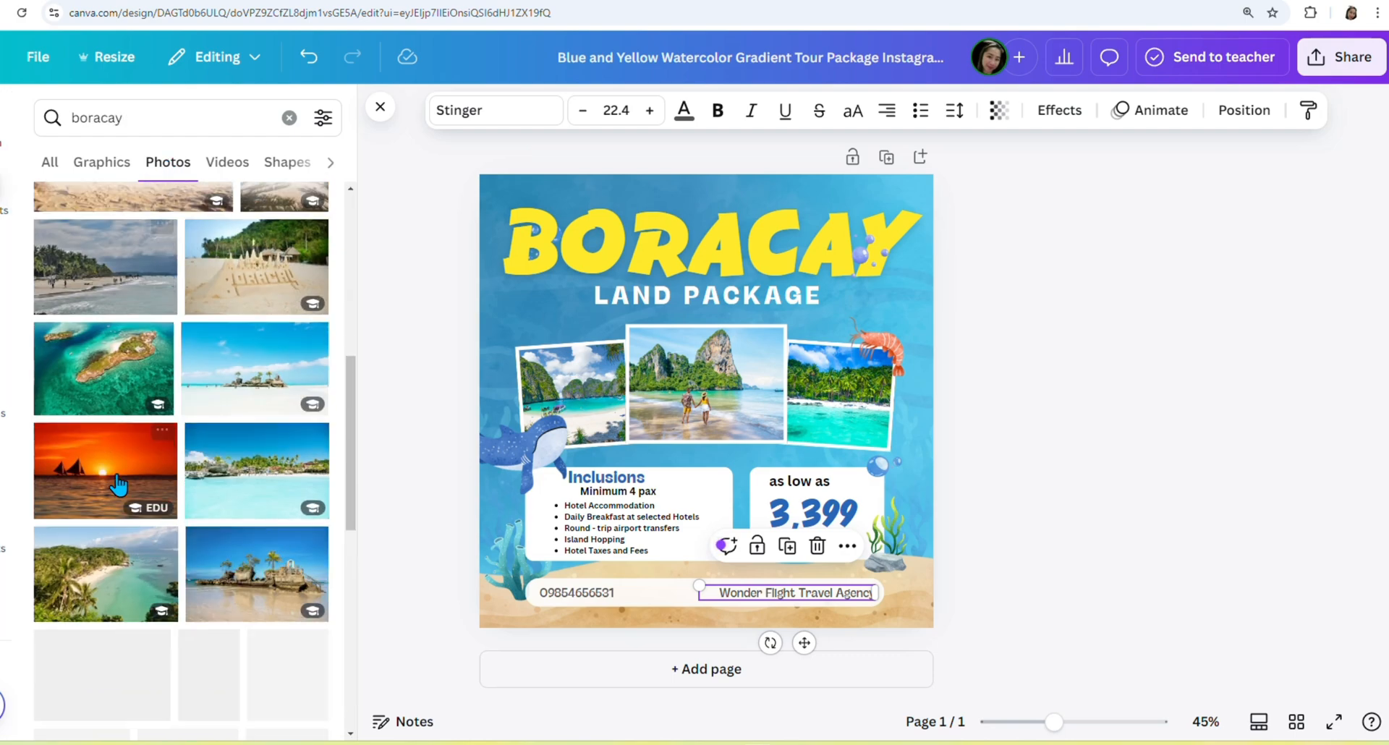
{"action": "scroll", "coordinate": [309, 470], "scroll_direction": "down", "scroll_amount": 5}
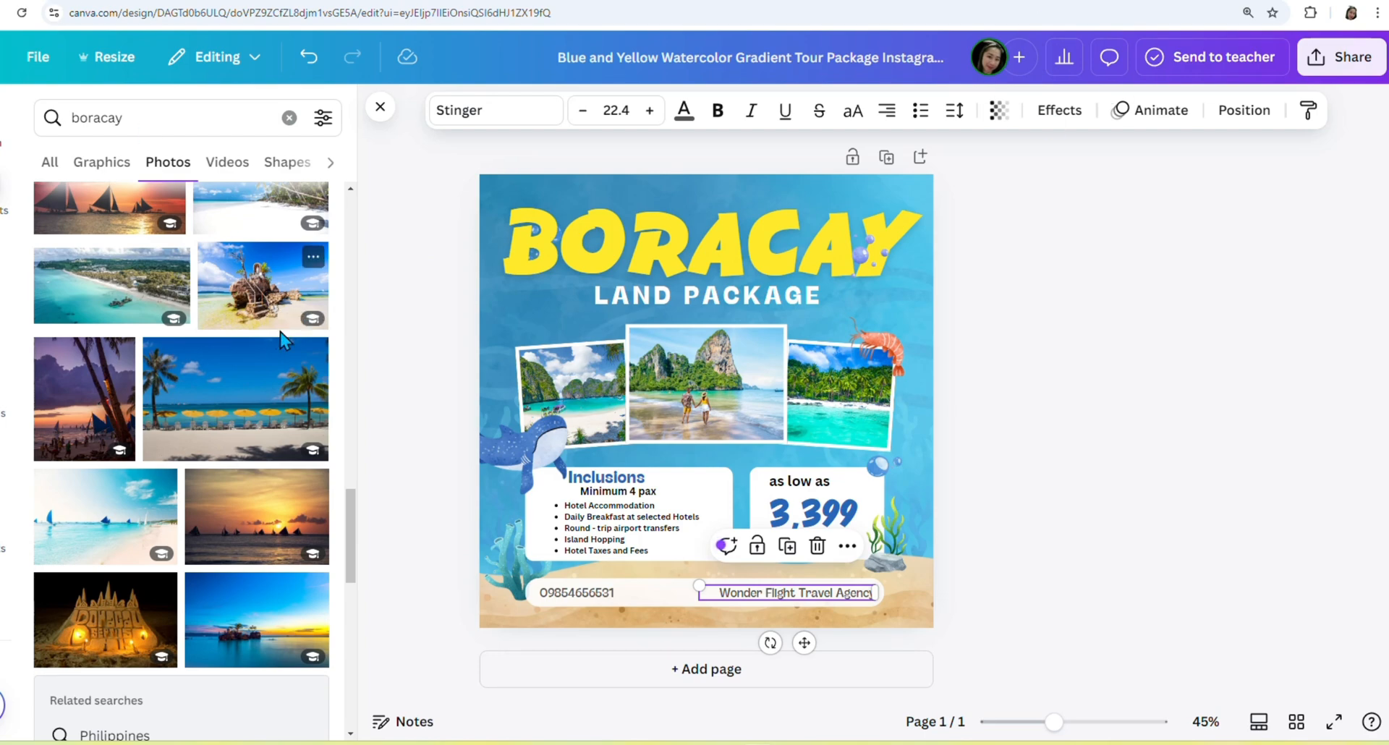
{"action": "scroll", "coordinate": [218, 437], "scroll_direction": "down", "scroll_amount": 3}
{"action": "scroll", "coordinate": [217, 434], "scroll_direction": "down", "scroll_amount": 3}
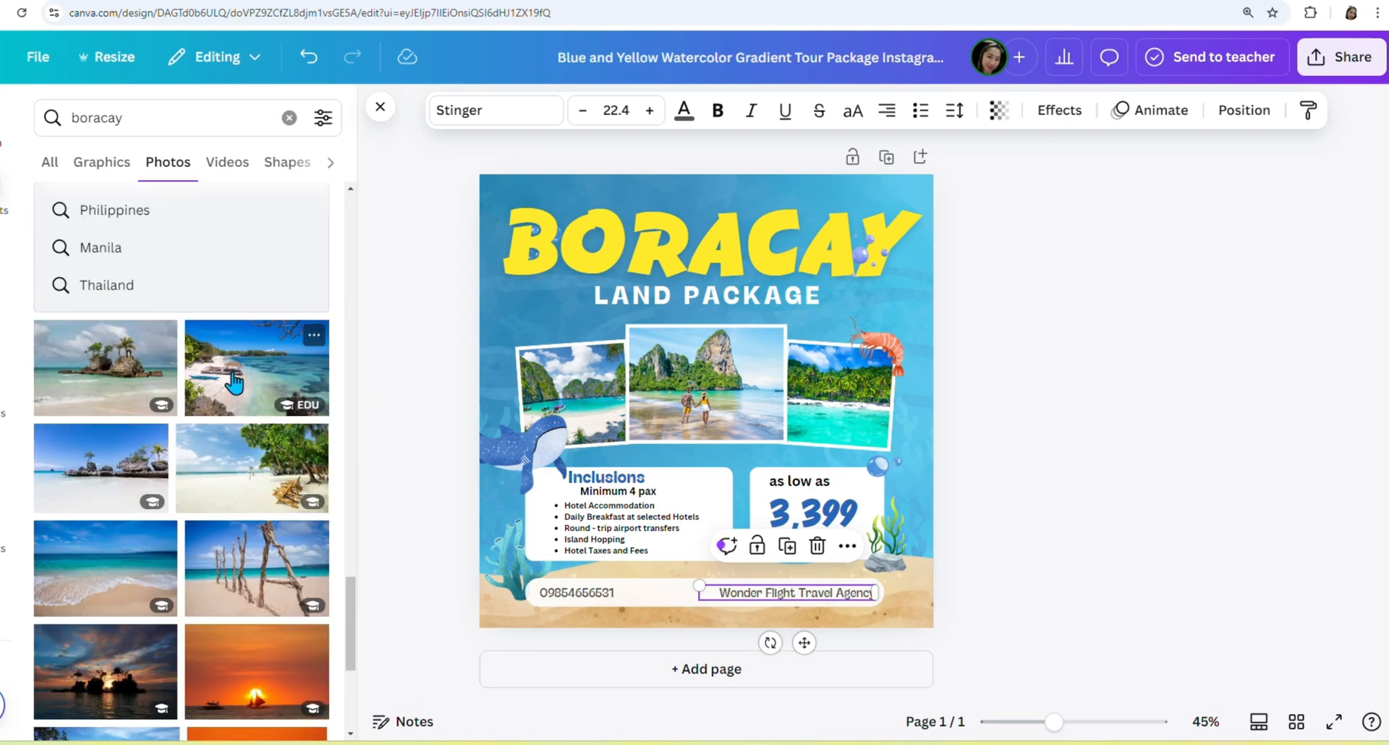
{"action": "scroll", "coordinate": [211, 494], "scroll_direction": "down", "scroll_amount": 2}
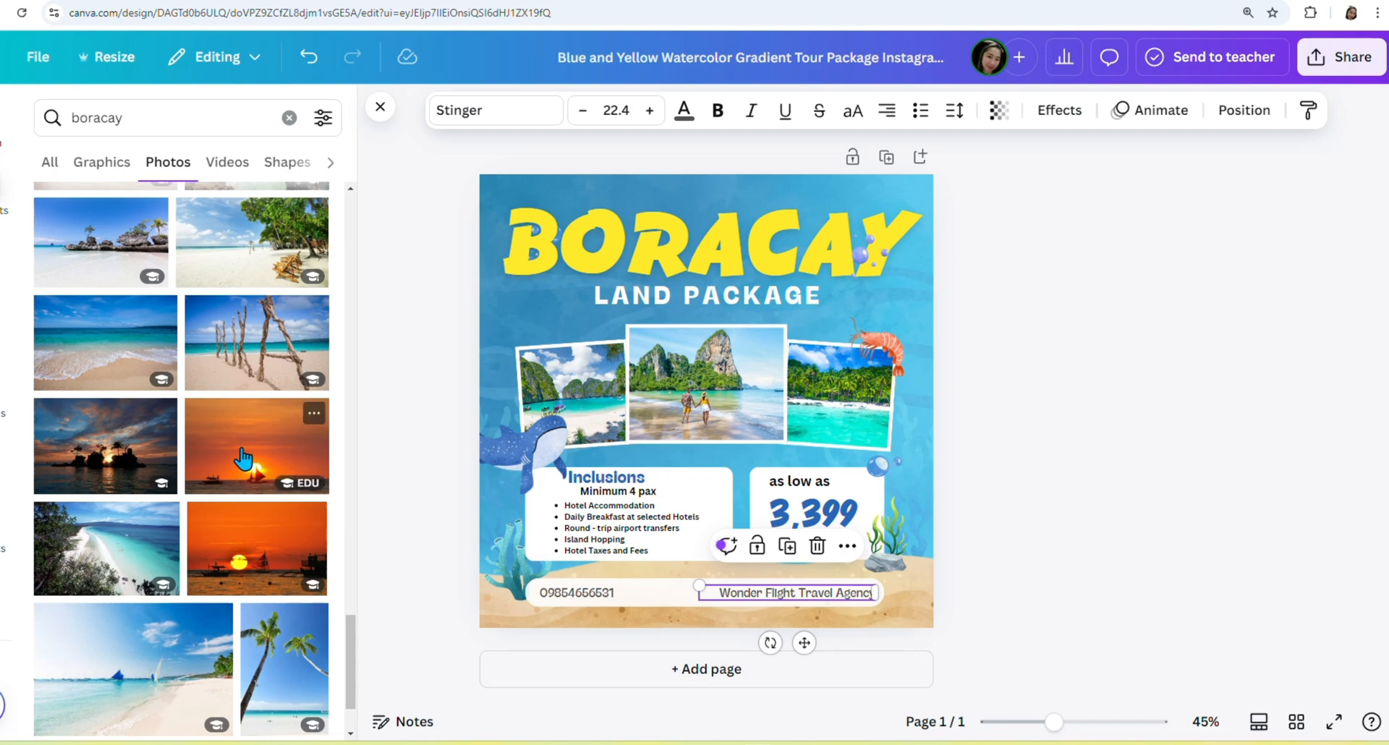
{"action": "left_click", "coordinate": [233, 486]}
{"action": "left_click_drag", "start_coordinate": [680, 427], "coordinate": [705, 383]}
Fill the left frame with the sandcastle photo and the right frame with the rocky beach.
{"action": "scroll", "coordinate": [220, 558], "scroll_direction": "down", "scroll_amount": 3}
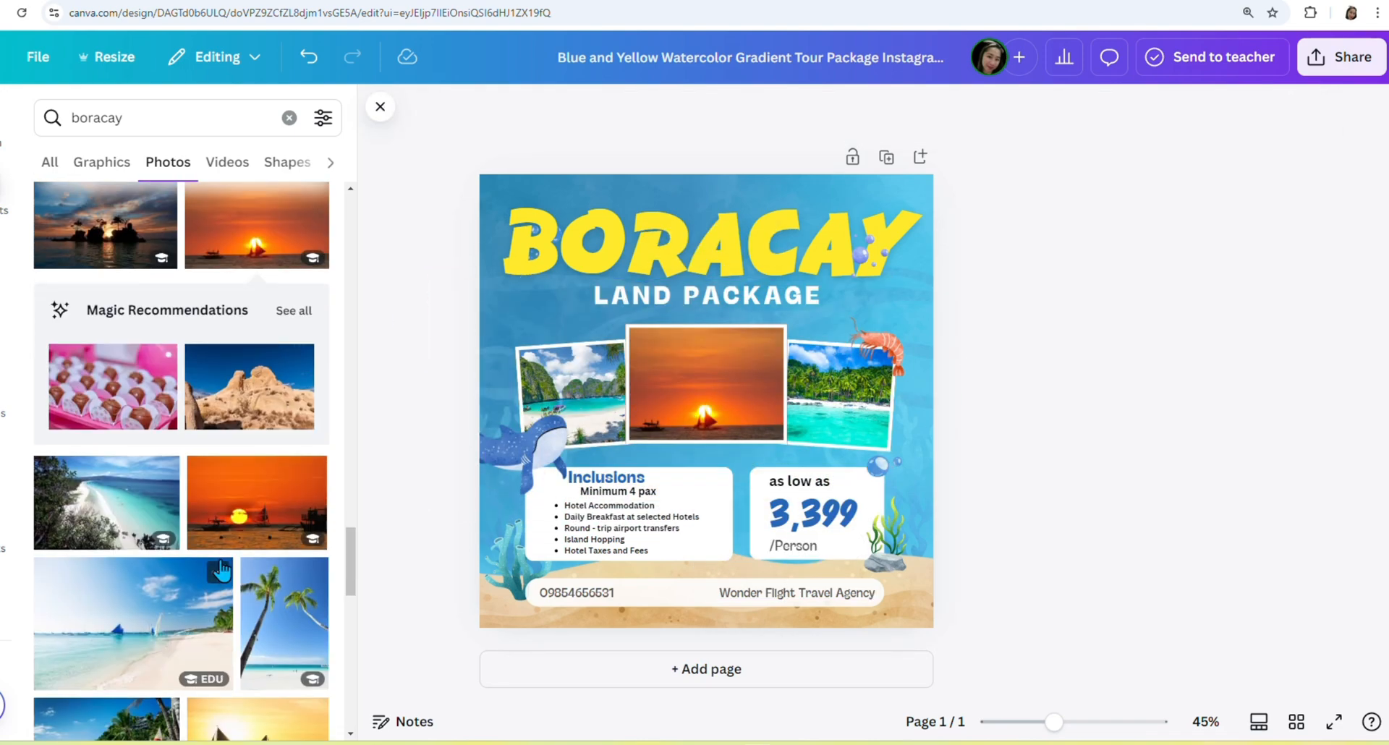
{"action": "scroll", "coordinate": [220, 571], "scroll_direction": "down", "scroll_amount": 5}
{"action": "left_click", "coordinate": [273, 609]}
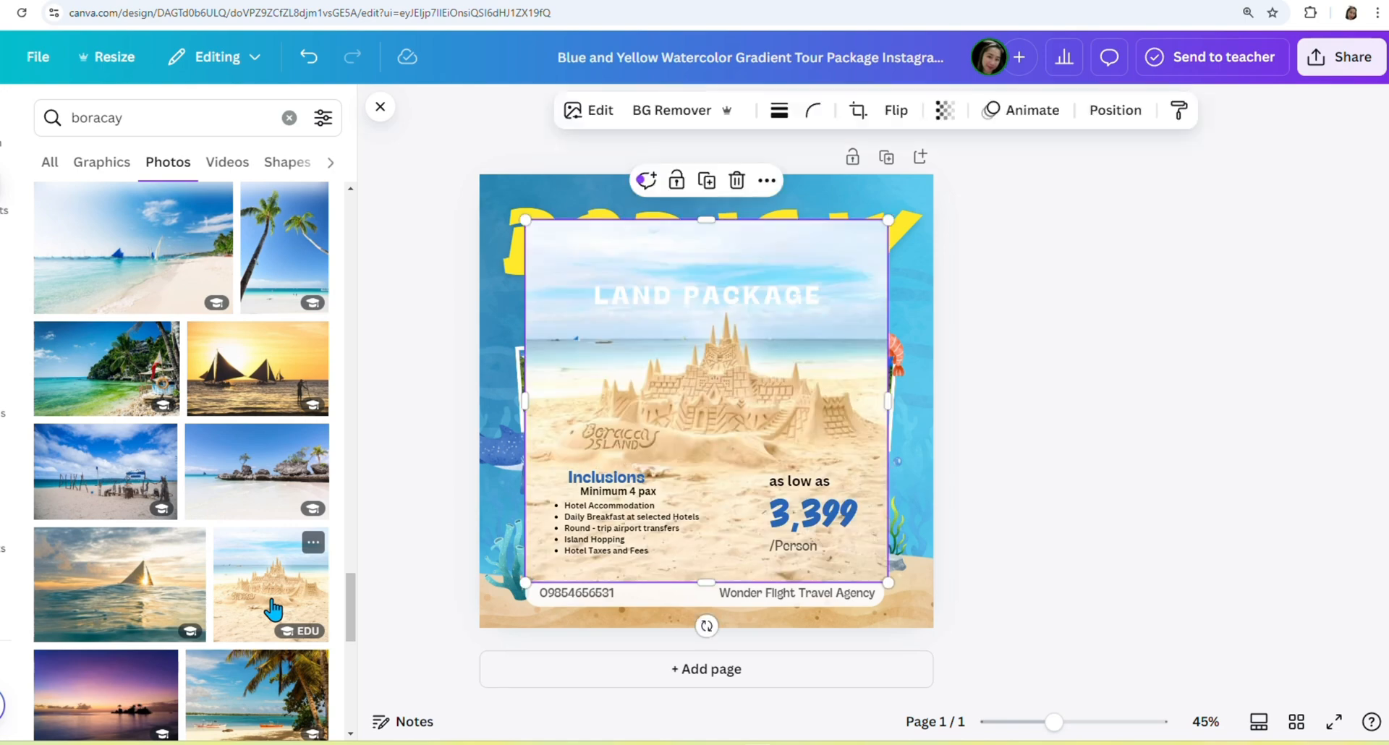
{"action": "left_click_drag", "start_coordinate": [688, 453], "coordinate": [610, 419]}
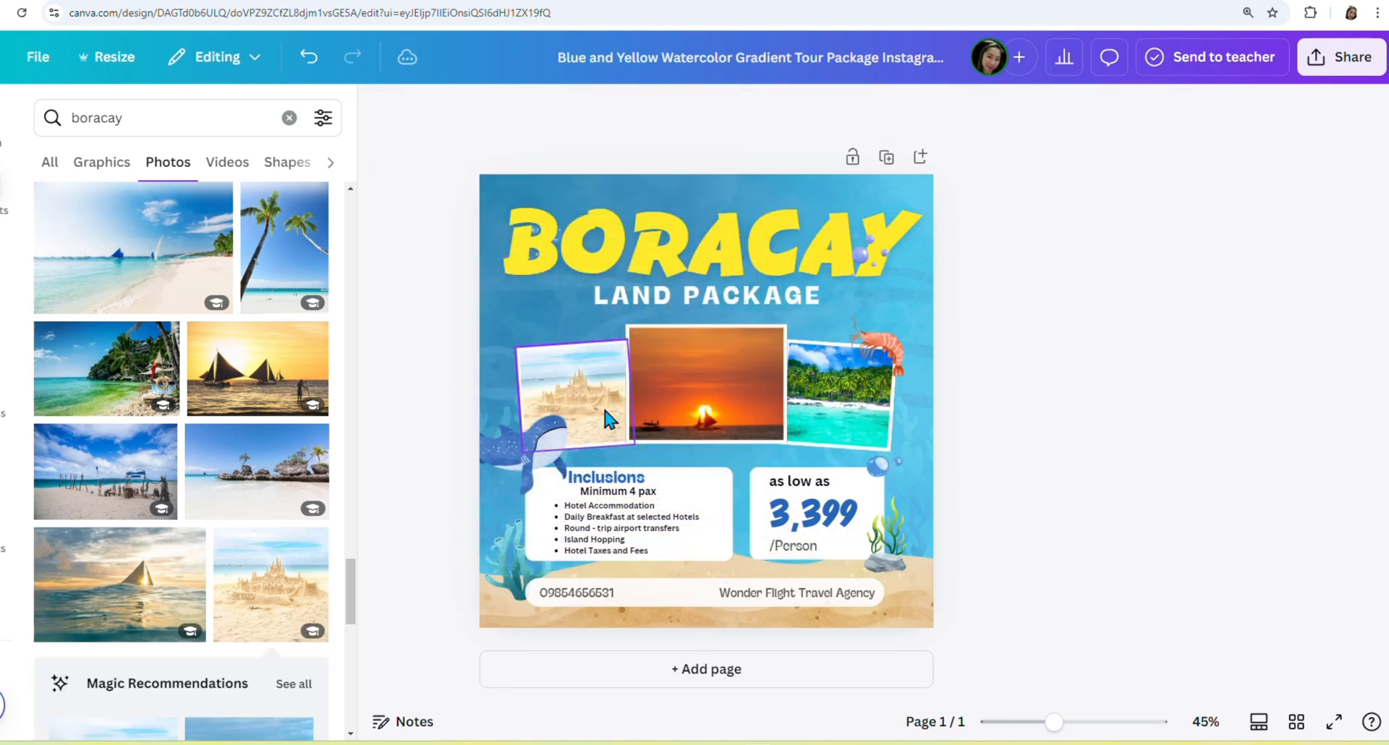
{"action": "left_click", "coordinate": [251, 502]}
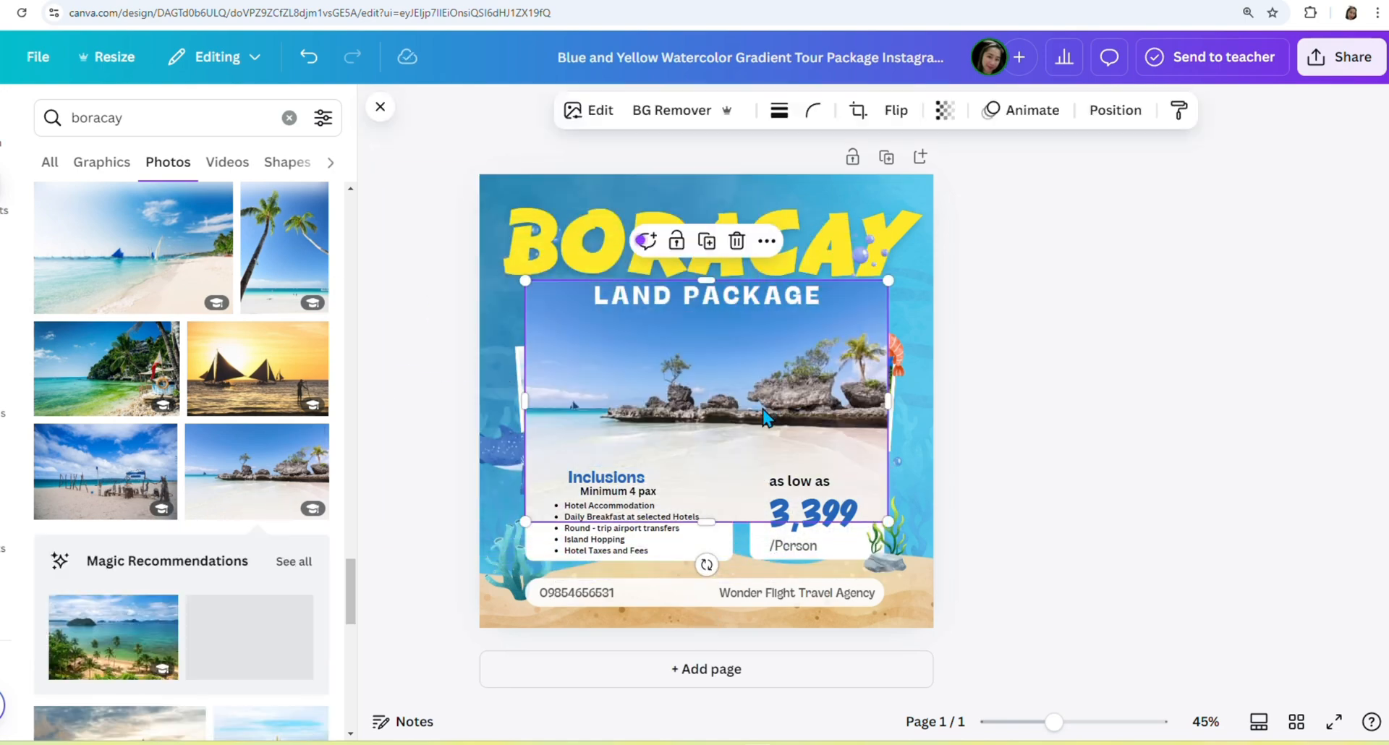
{"action": "left_click_drag", "start_coordinate": [738, 398], "coordinate": [811, 412]}
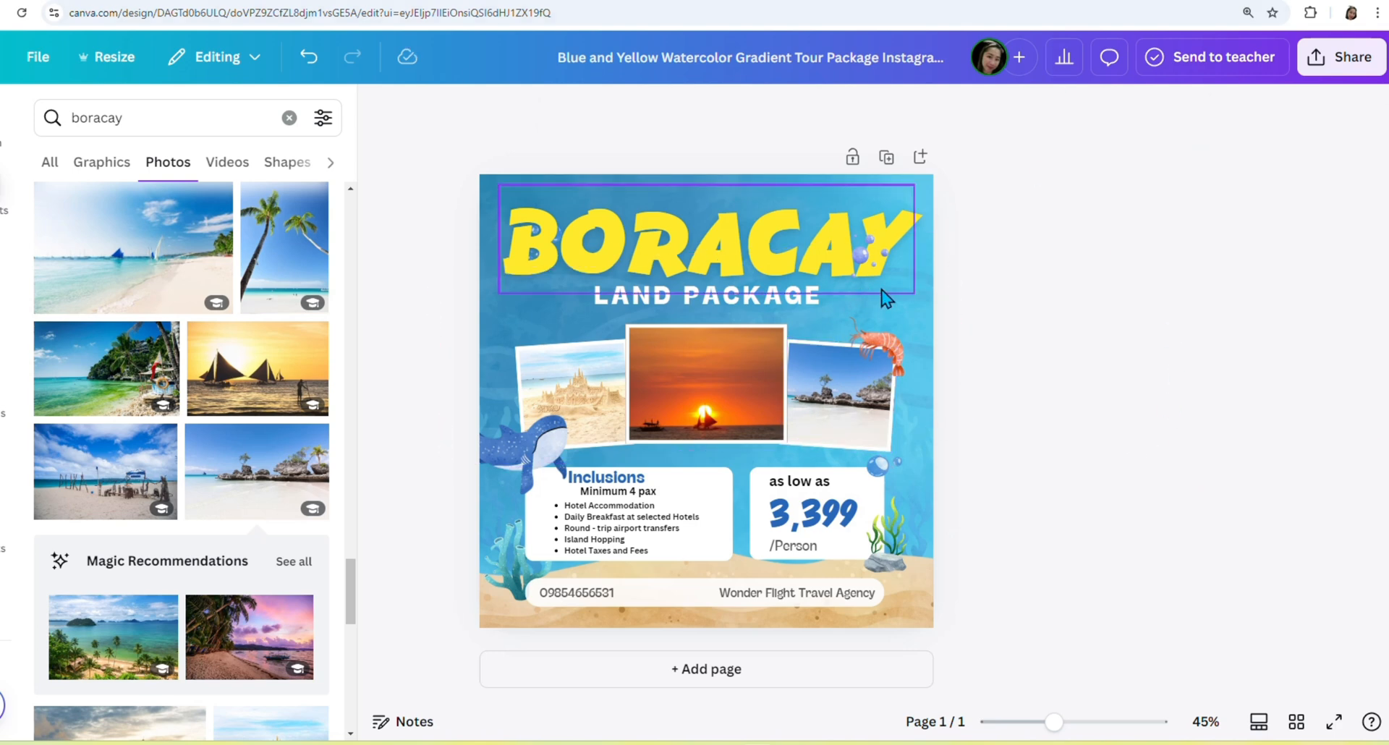
Search 'scary background' and enlarge the haunted-house photo to cover the page.
{"action": "left_click_drag", "start_coordinate": [152, 114], "coordinate": [58, 121]}
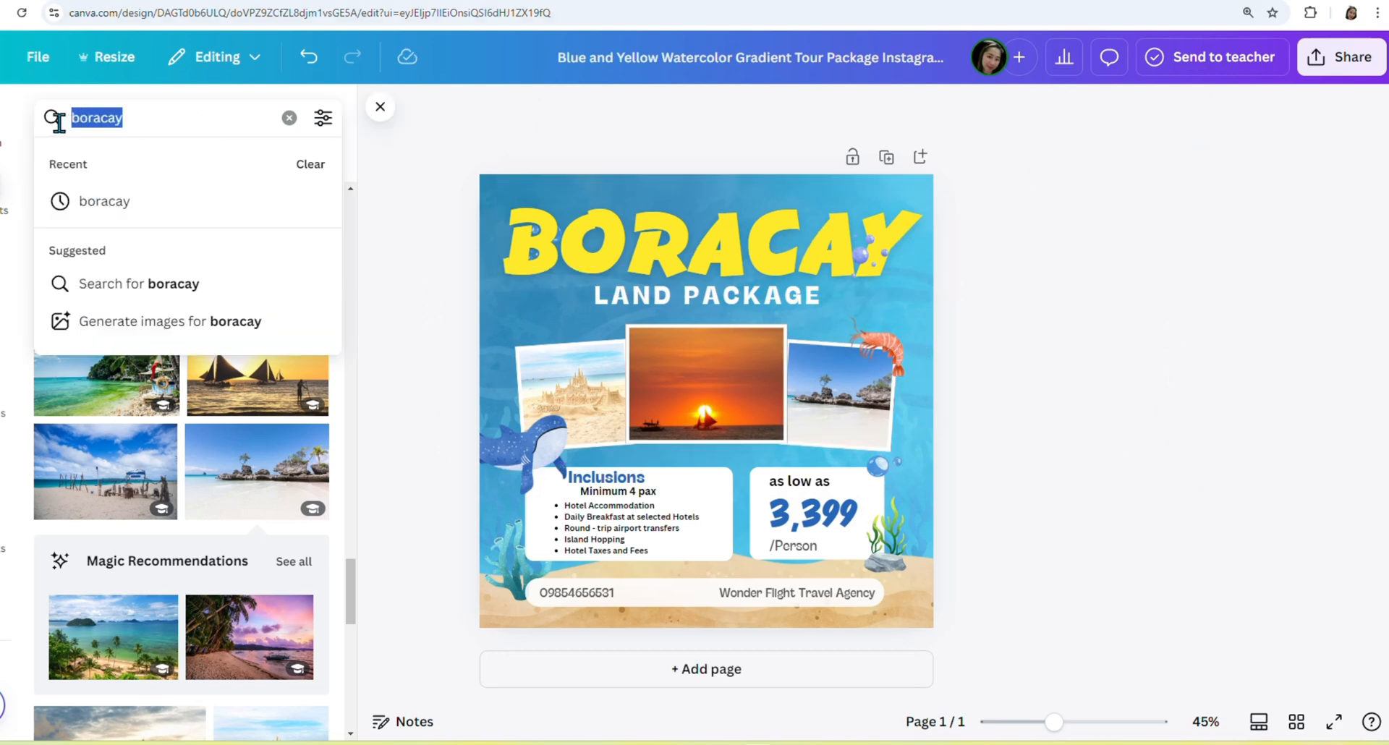
{"action": "type", "text": "s"}
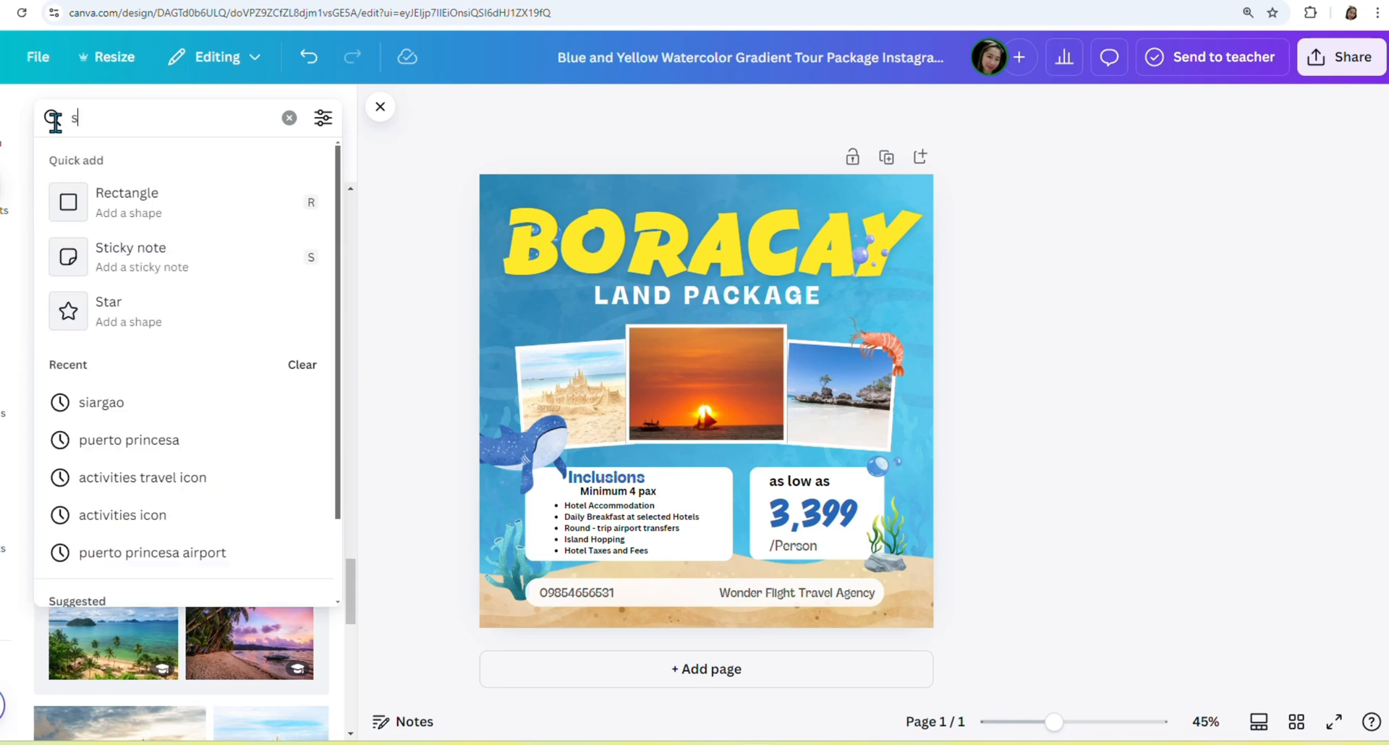
{"action": "type", "text": "cary backgro"}
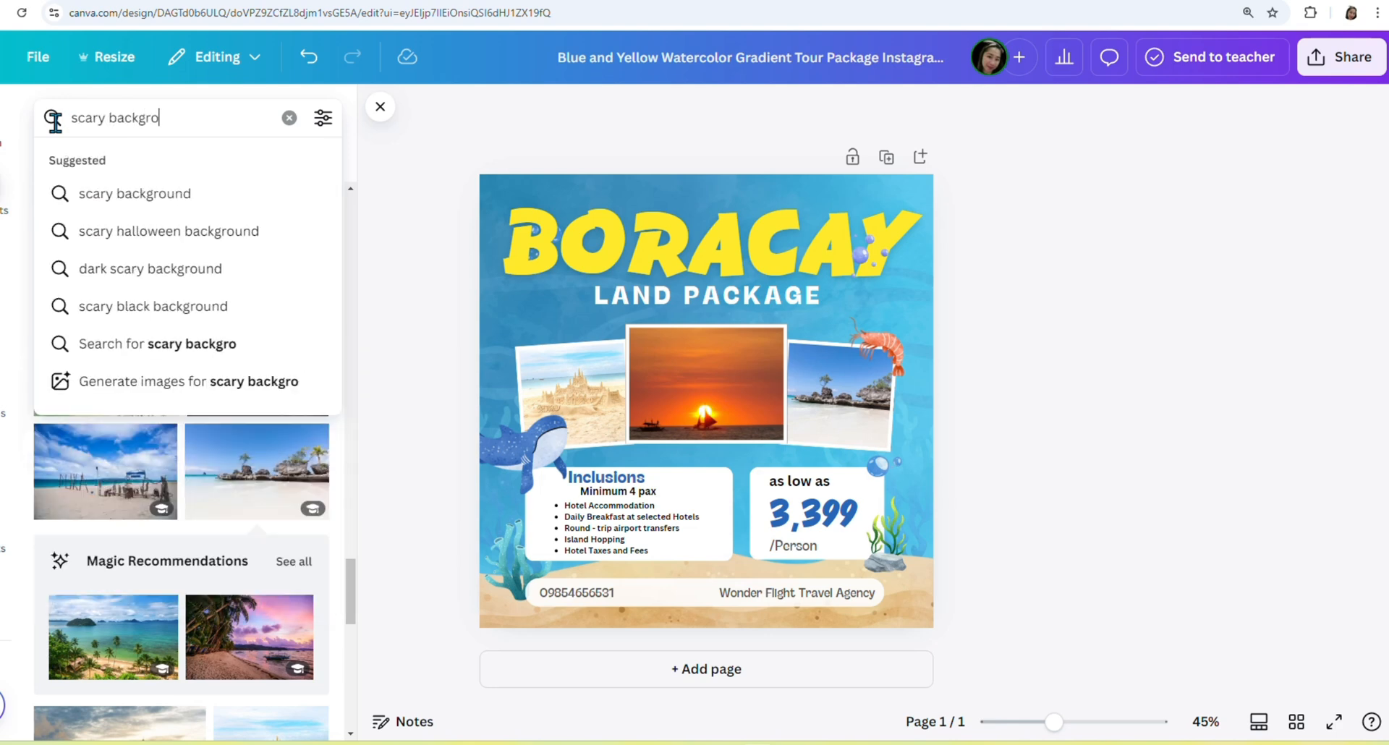
{"action": "type", "text": "und"}
{"action": "key", "text": "Return"}
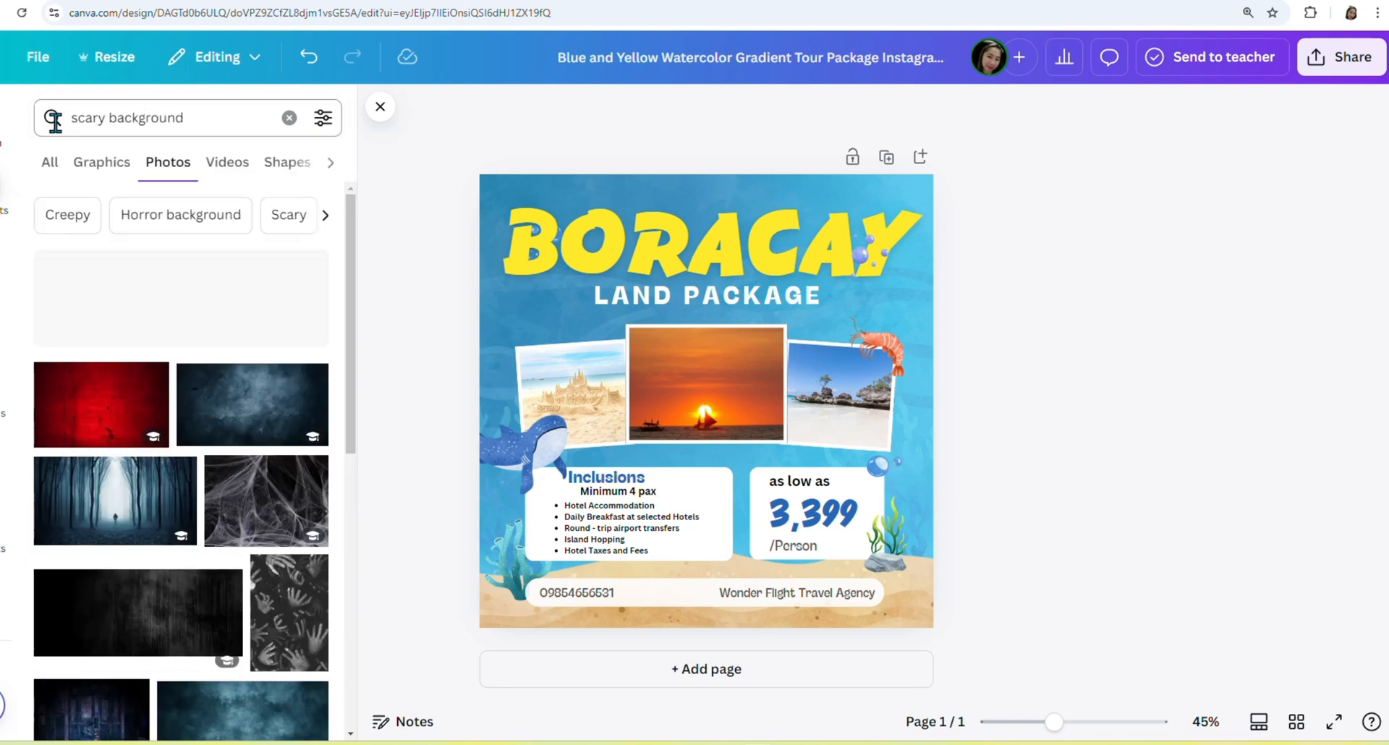
{"action": "scroll", "coordinate": [231, 470], "scroll_direction": "down", "scroll_amount": 3}
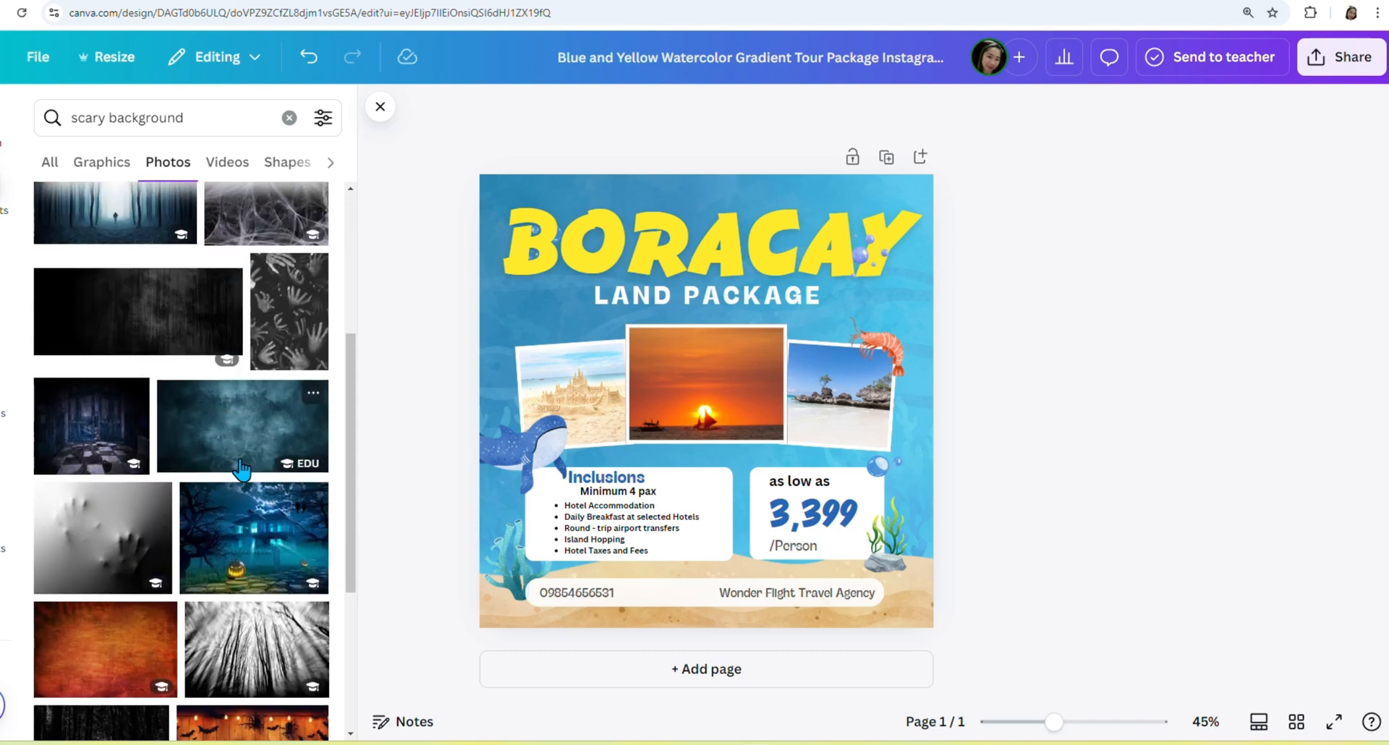
{"action": "left_click", "coordinate": [288, 515]}
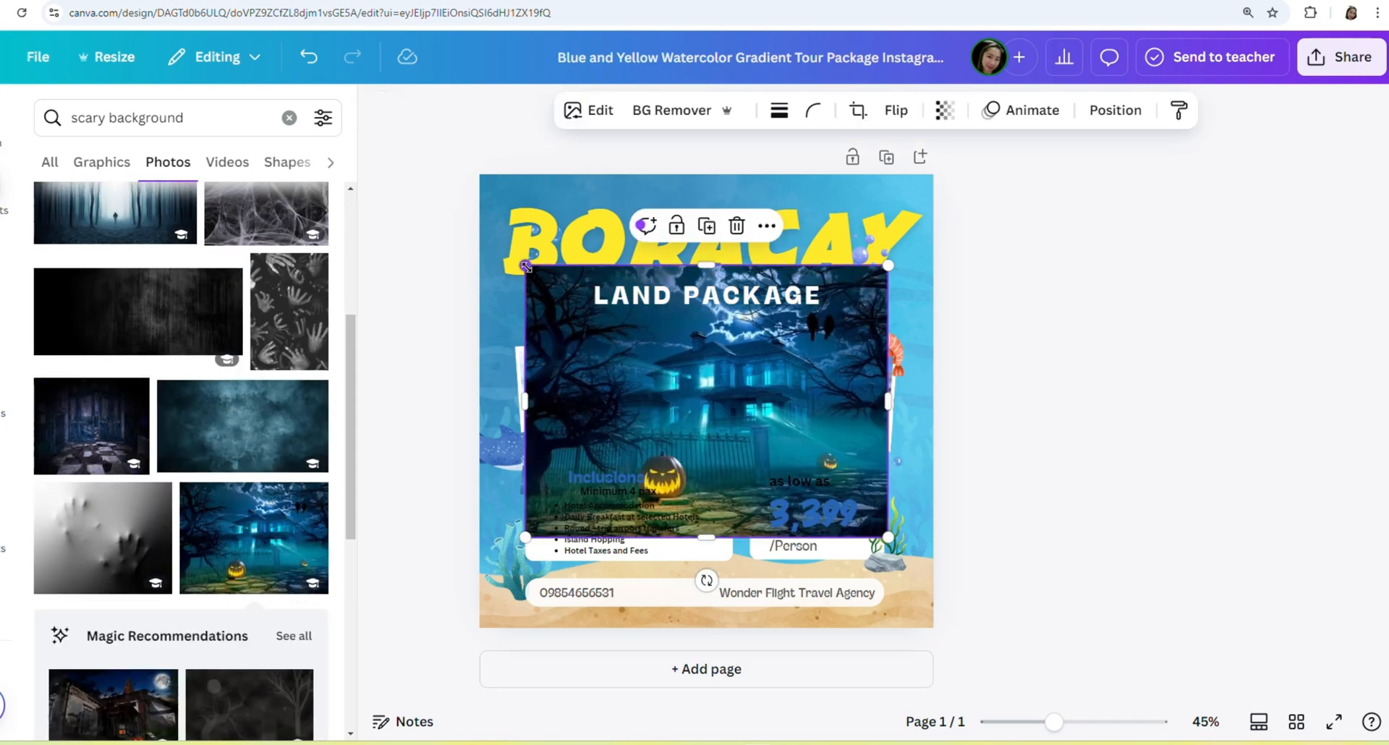
{"action": "left_click_drag", "start_coordinate": [526, 266], "coordinate": [358, 128]}
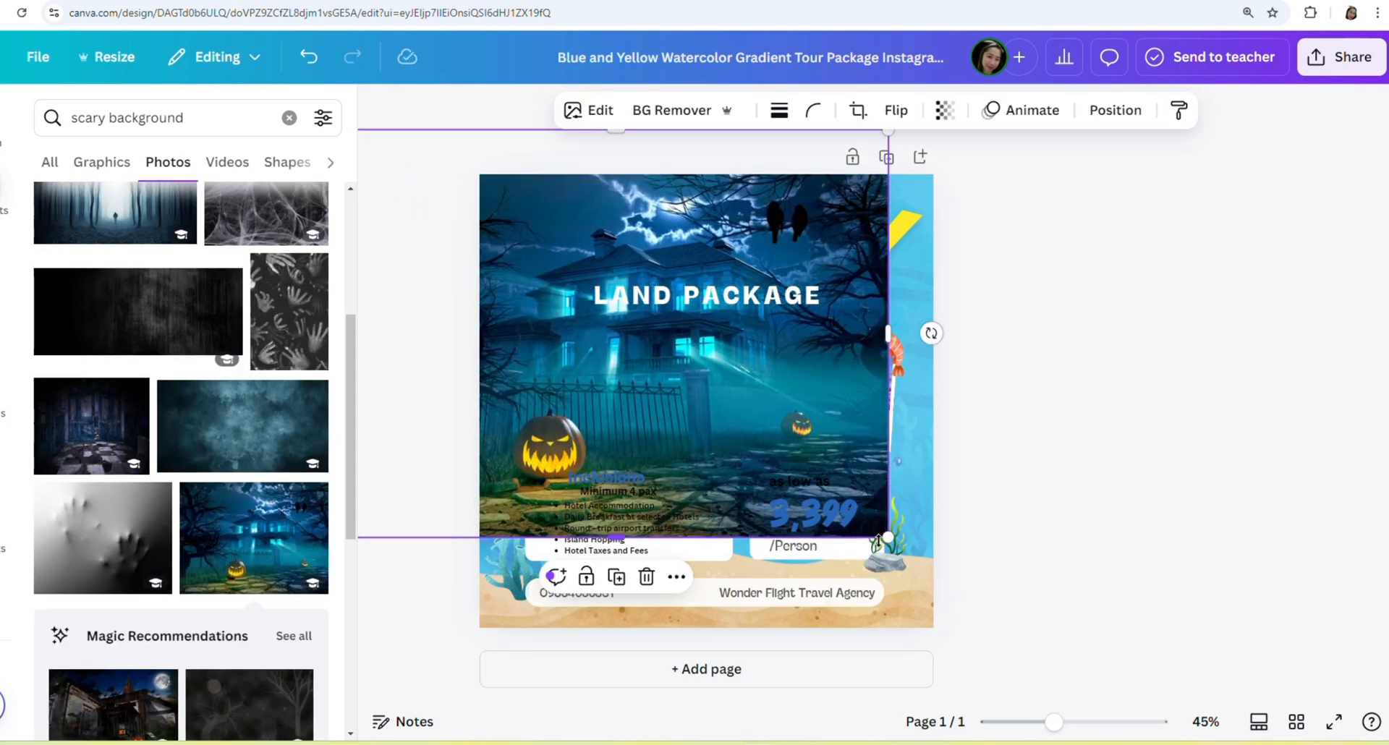
{"action": "left_click_drag", "start_coordinate": [886, 537], "coordinate": [1051, 659]}
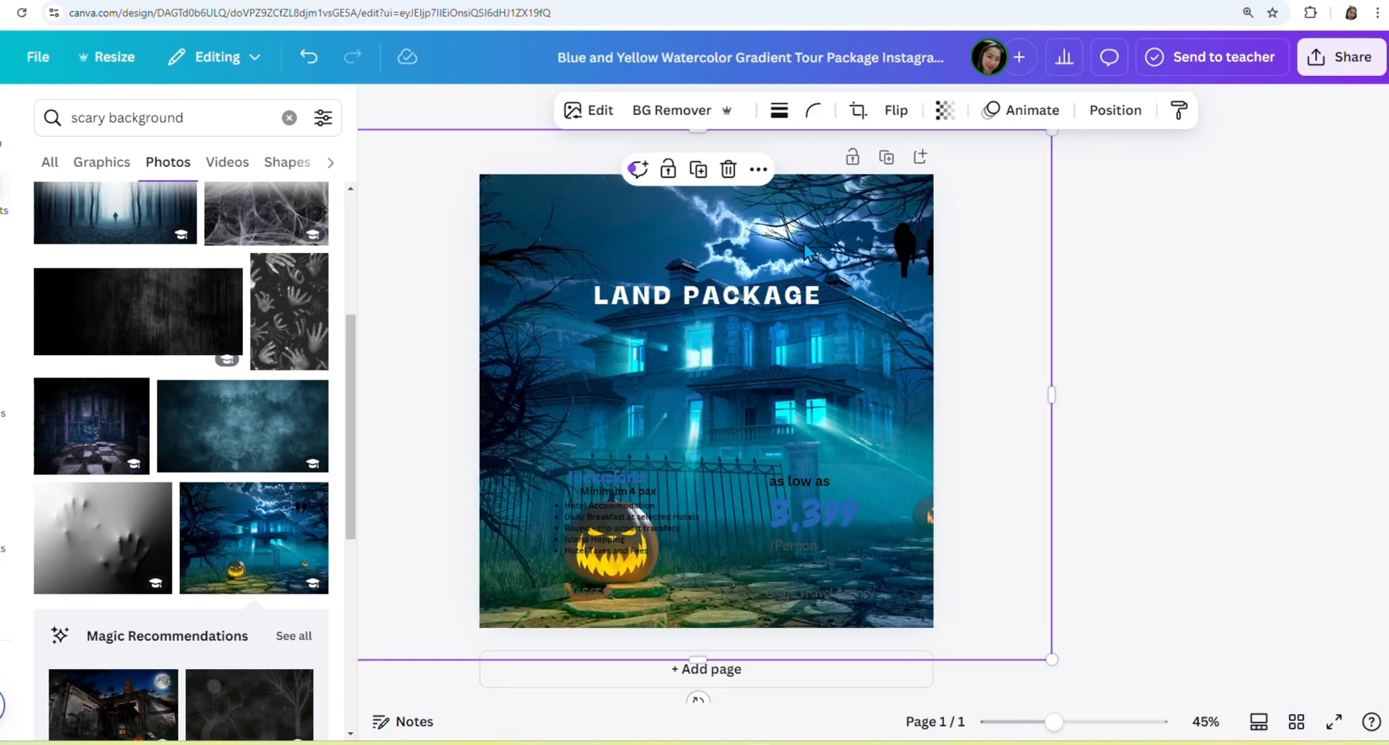
{"action": "mouse_move", "coordinate": [558, 219]}
{"action": "left_mouse_down"}
{"action": "mouse_move", "coordinate": [592, 149]}
{"action": "mouse_move", "coordinate": [552, 108]}
{"action": "mouse_move", "coordinate": [552, 223]}
{"action": "left_mouse_up"}
Send the haunted-house image to the back, fade it to about 66, and move it down off the page.
{"action": "left_click", "coordinate": [1113, 112]}
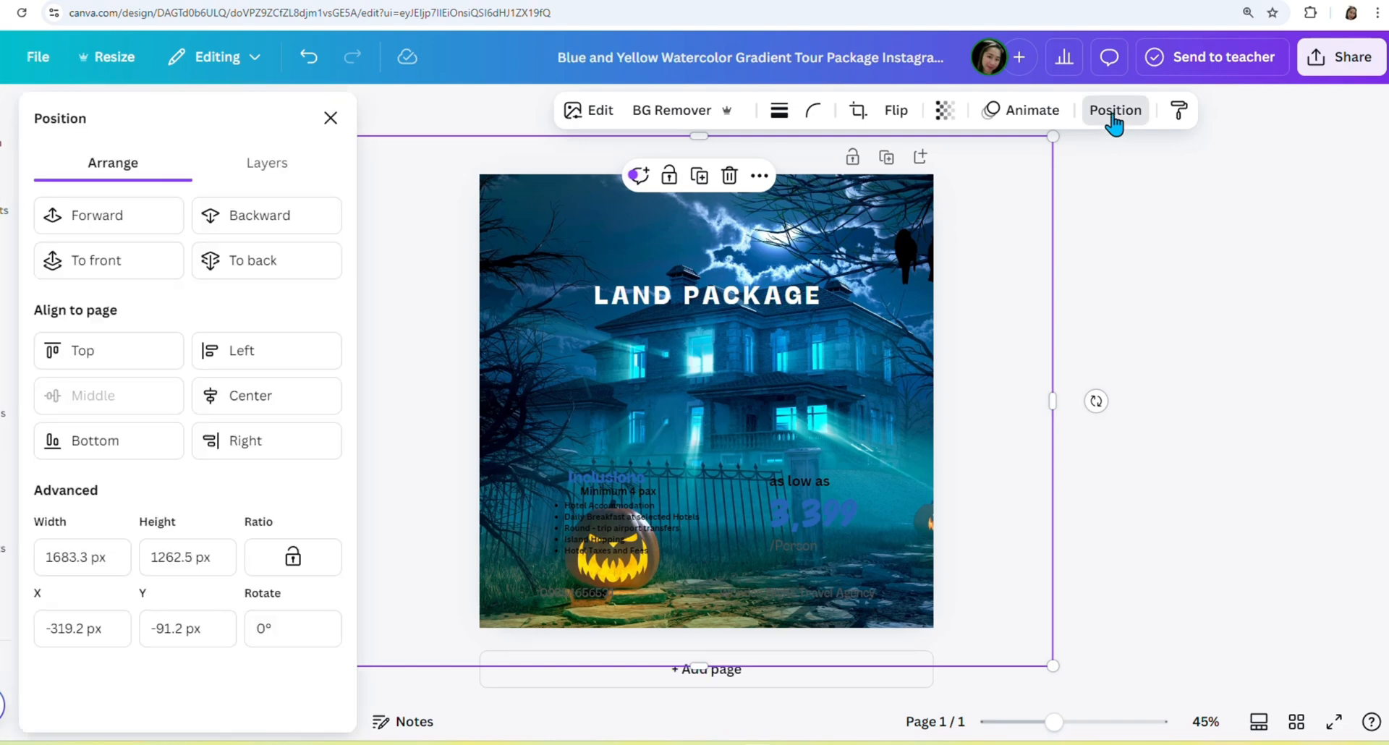
{"action": "left_click", "coordinate": [275, 264]}
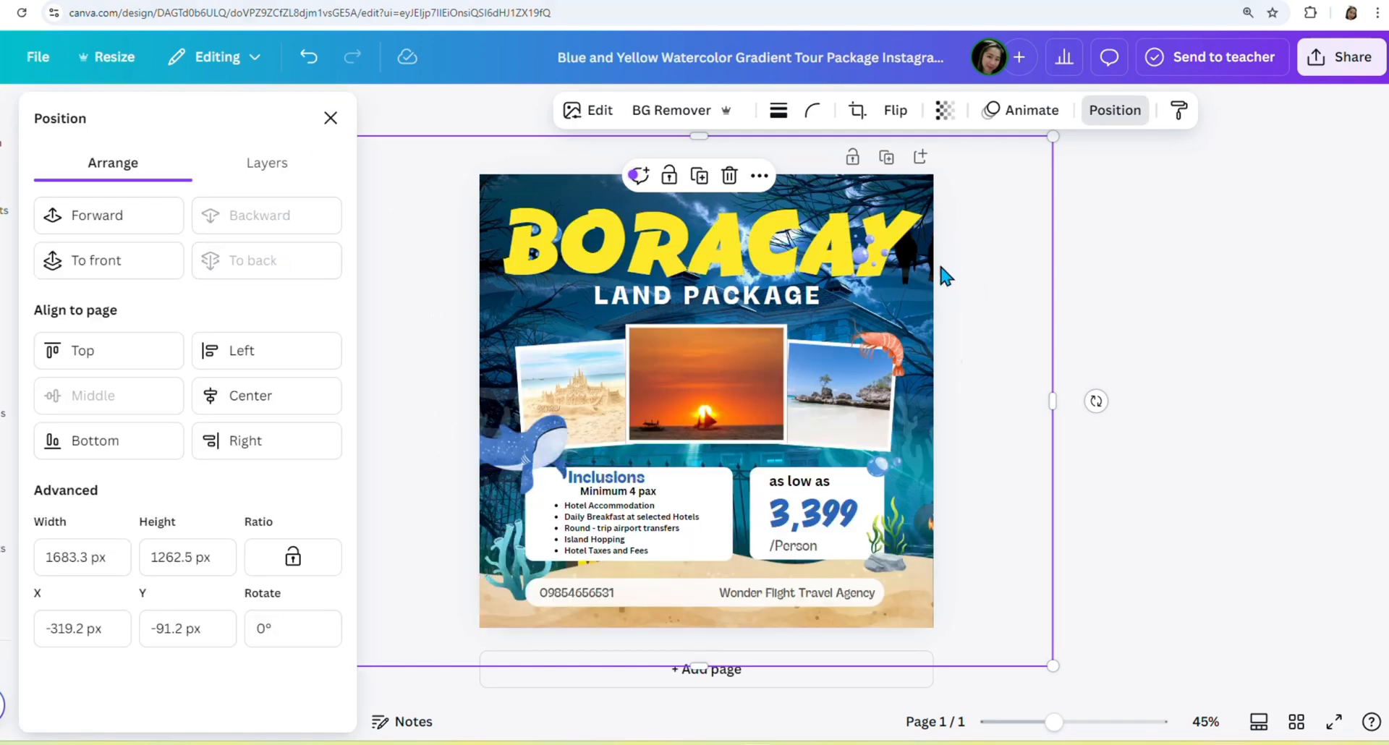
{"action": "left_click", "coordinate": [943, 110]}
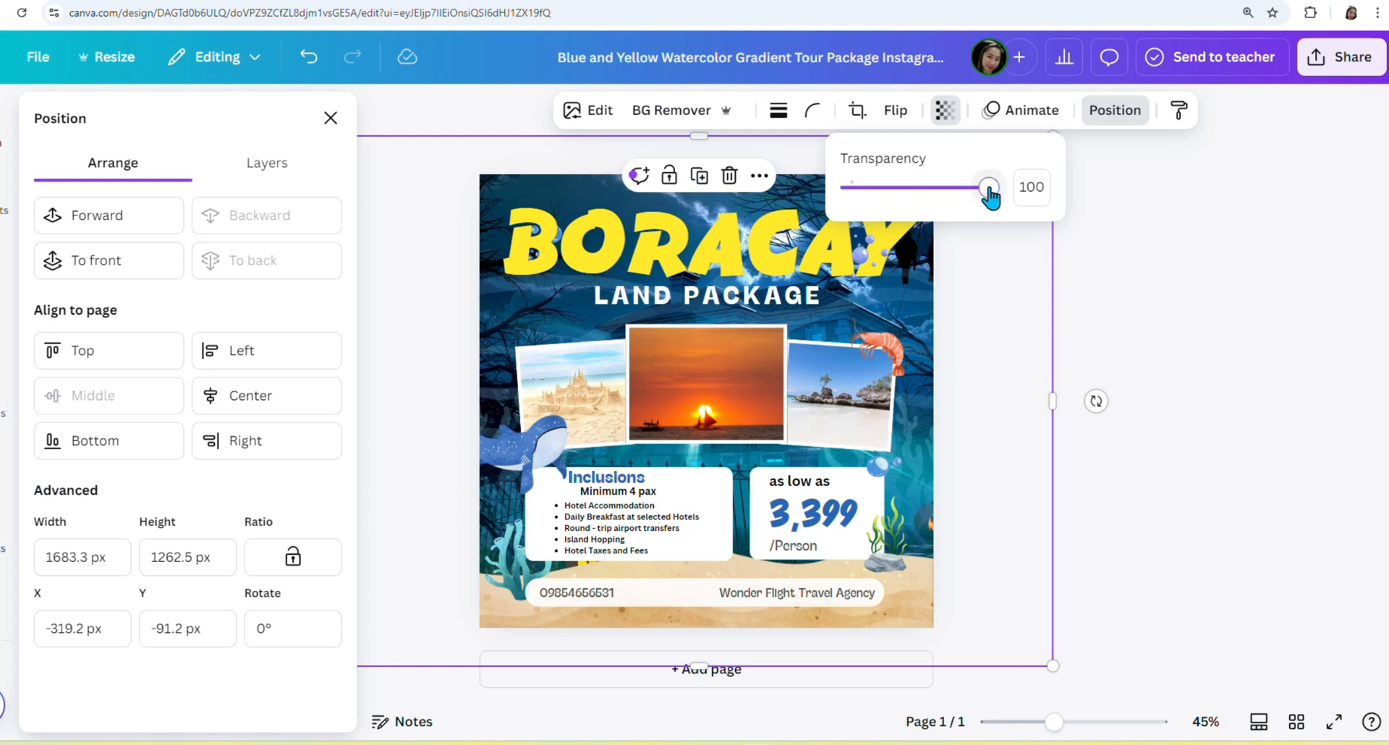
{"action": "mouse_move", "coordinate": [990, 192]}
{"action": "left_mouse_down"}
{"action": "mouse_move", "coordinate": [942, 207]}
{"action": "mouse_move", "coordinate": [1001, 210]}
{"action": "mouse_move", "coordinate": [956, 192]}
{"action": "mouse_move", "coordinate": [884, 208]}
{"action": "mouse_move", "coordinate": [978, 214]}
{"action": "left_mouse_up"}
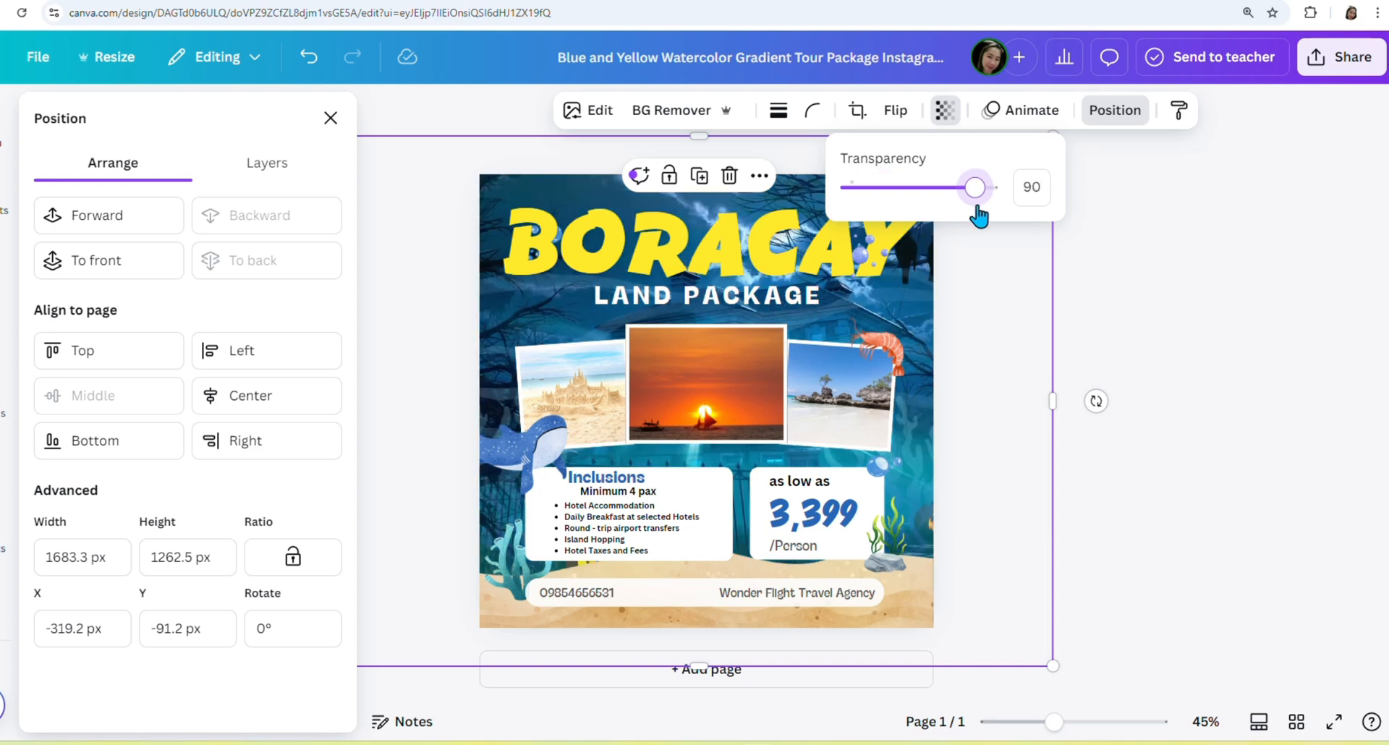
{"action": "left_click_drag", "start_coordinate": [972, 346], "coordinate": [1035, 666]}
{"action": "left_click", "coordinate": [932, 187]}
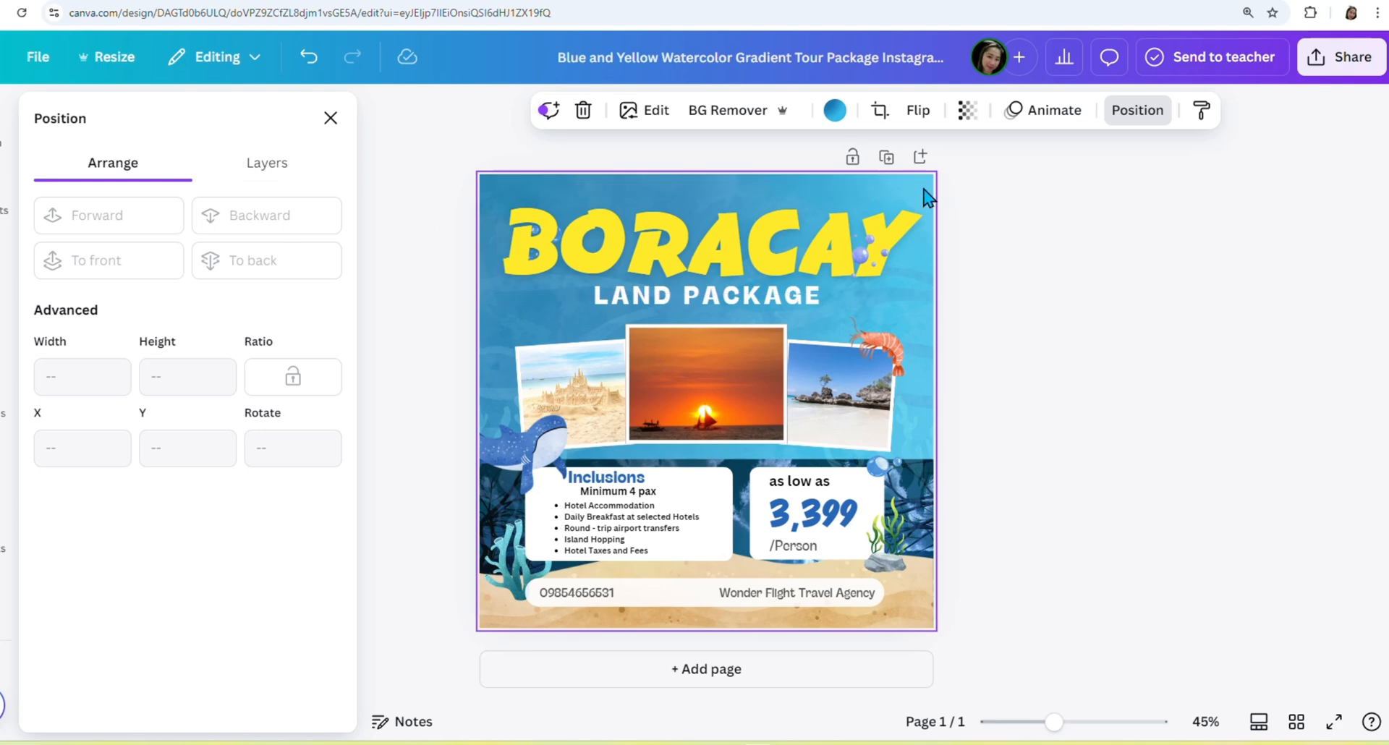
Delete the left coral, the right seaweed, and the whale shark decorations.
{"action": "left_click", "coordinate": [766, 211]}
{"action": "left_click", "coordinate": [922, 408]}
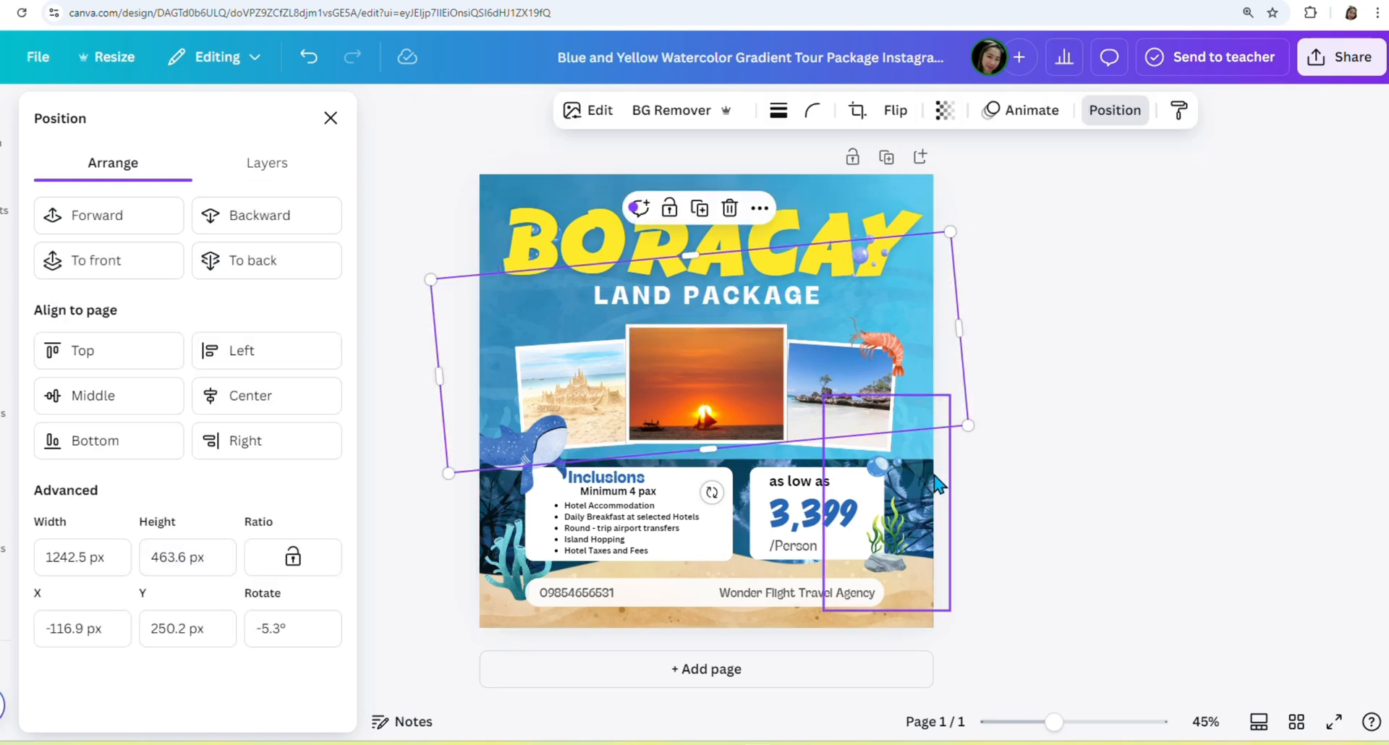
{"action": "left_click", "coordinate": [928, 558]}
{"action": "left_click", "coordinate": [930, 531]}
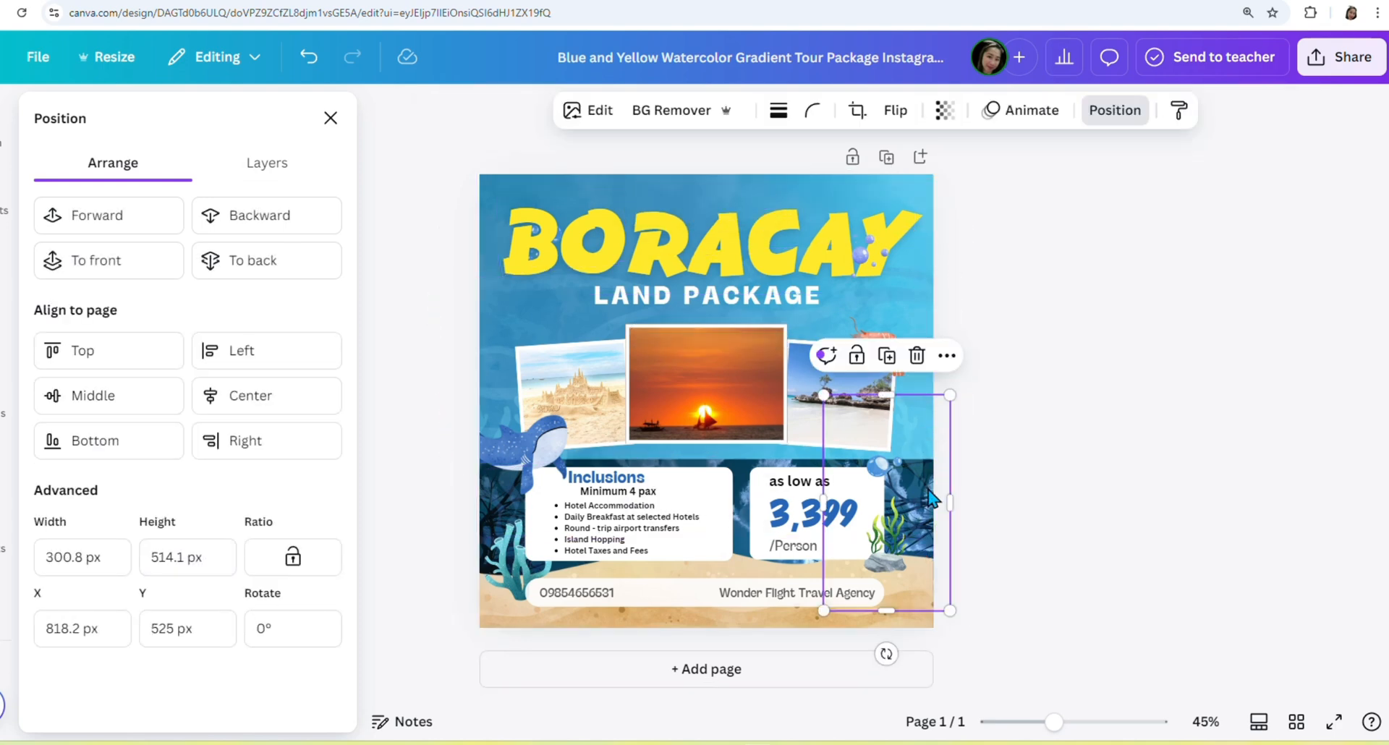
{"action": "left_click", "coordinate": [1103, 114]}
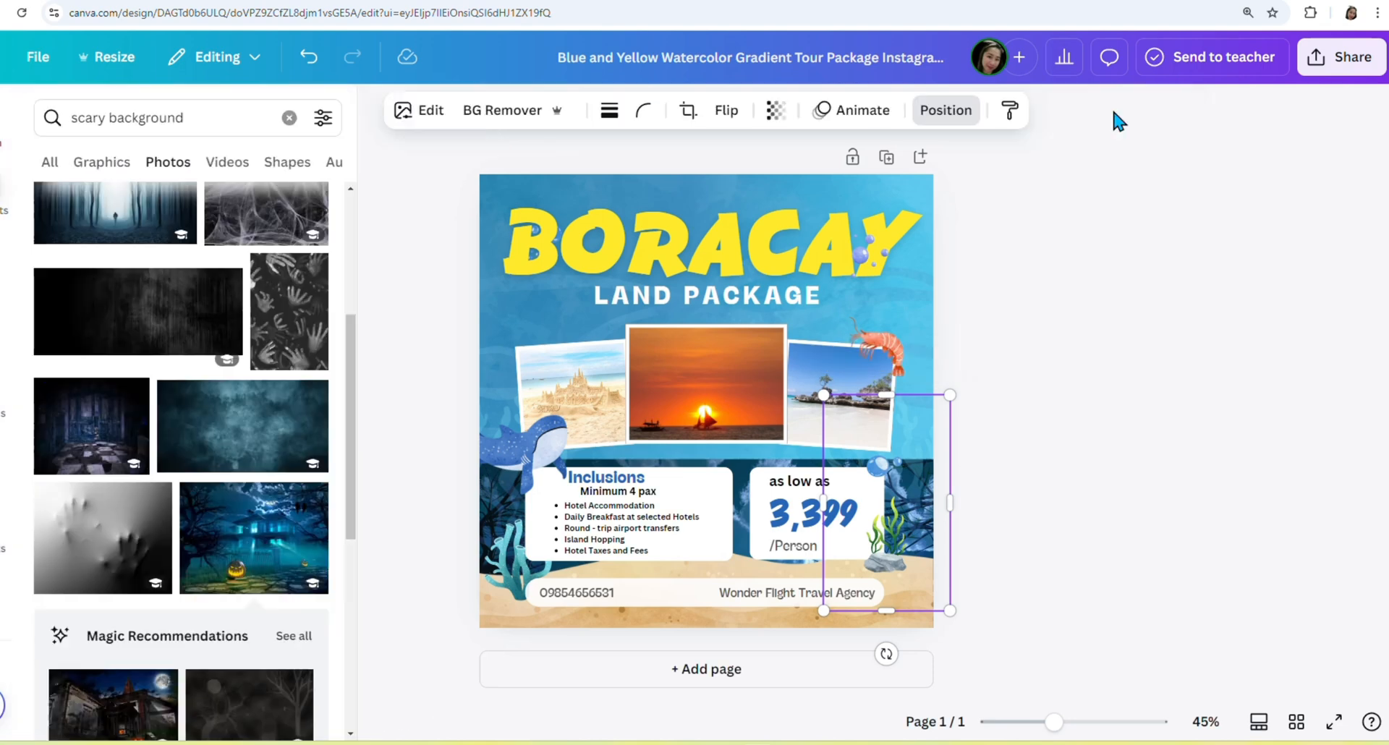
{"action": "left_click", "coordinate": [489, 540]}
{"action": "left_click", "coordinate": [548, 484]}
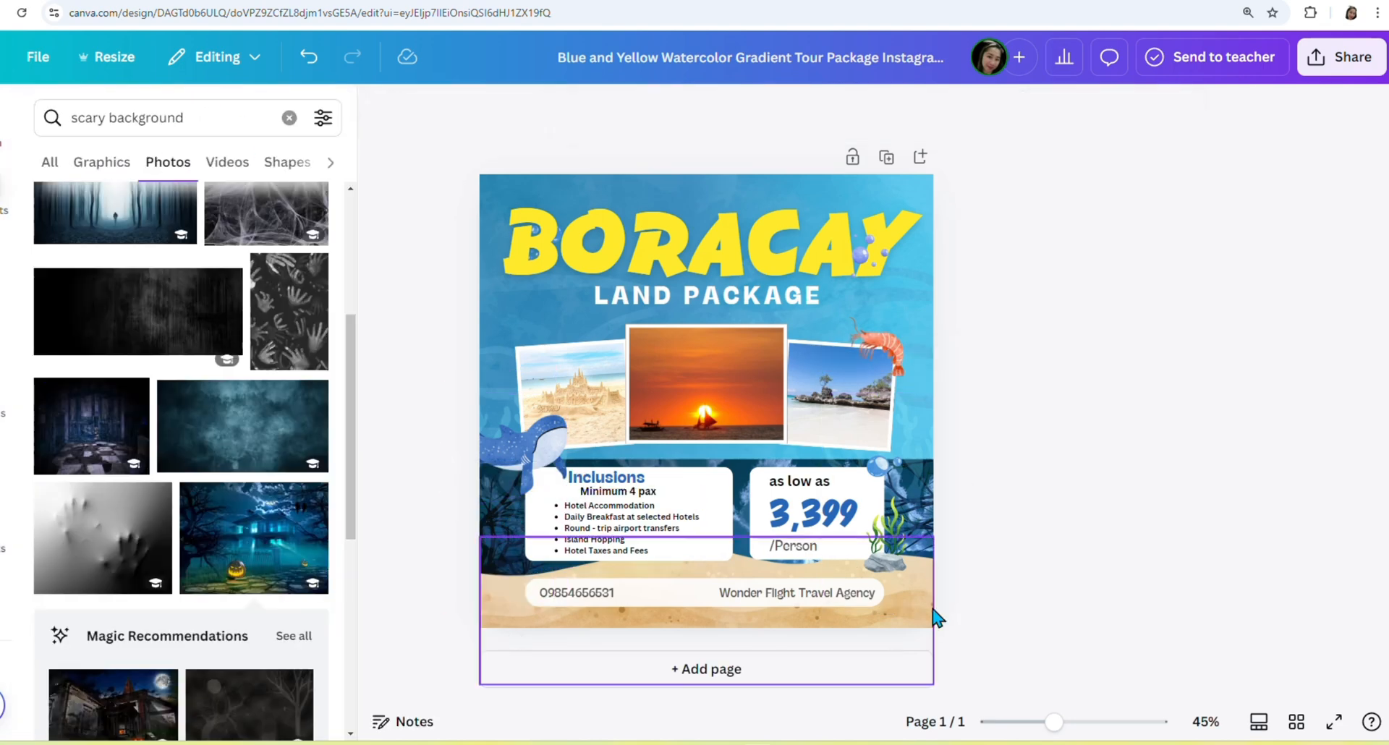
{"action": "left_click", "coordinate": [915, 528]}
{"action": "left_click", "coordinate": [916, 355]}
{"action": "left_click", "coordinate": [527, 450]}
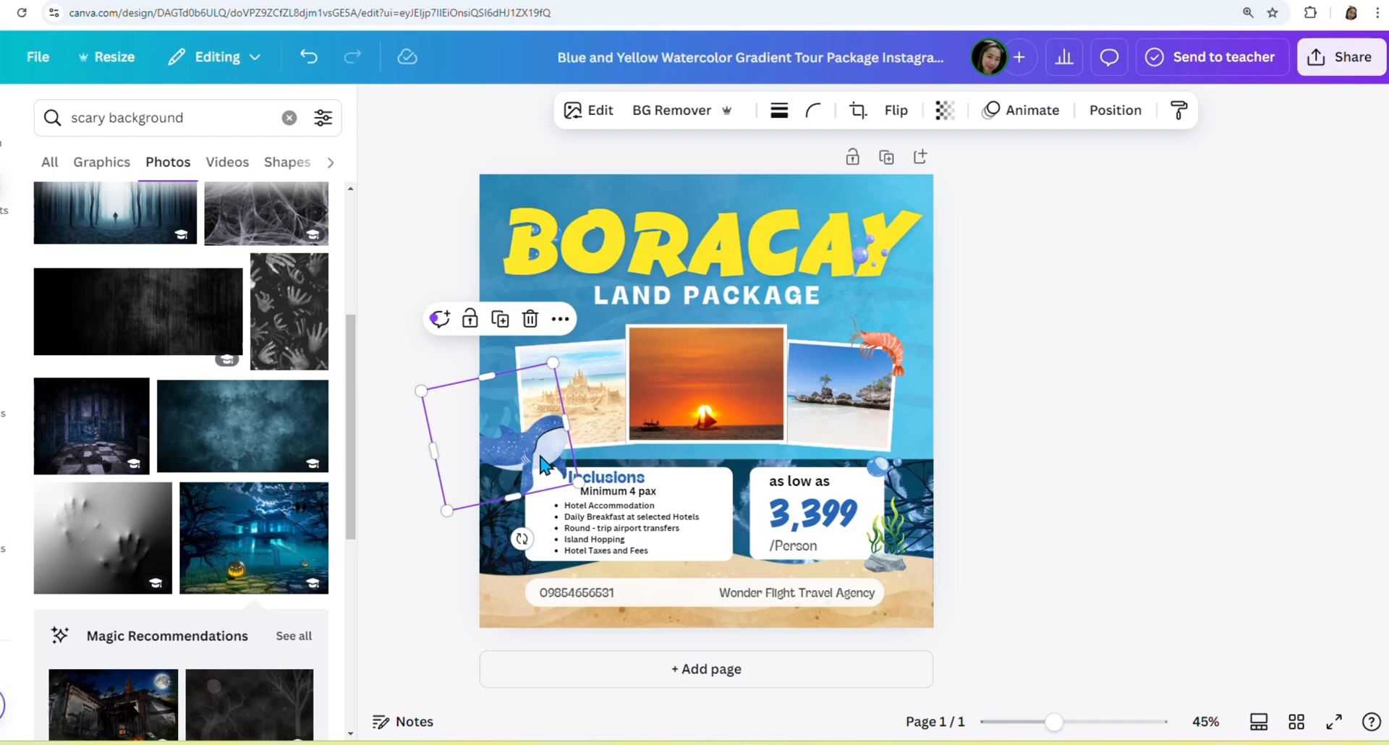
{"action": "left_click", "coordinate": [536, 319]}
Remove the dark left element, seaweed and sand graphics, and raise the dark background to fill the page.
{"action": "left_click", "coordinate": [502, 500]}
{"action": "mouse_move", "coordinate": [488, 509]}
{"action": "left_mouse_down"}
{"action": "mouse_move", "coordinate": [416, 536]}
{"action": "mouse_move", "coordinate": [468, 526]}
{"action": "left_mouse_up"}
{"action": "left_click", "coordinate": [520, 382]}
{"action": "left_click_drag", "start_coordinate": [923, 535], "coordinate": [960, 207]}
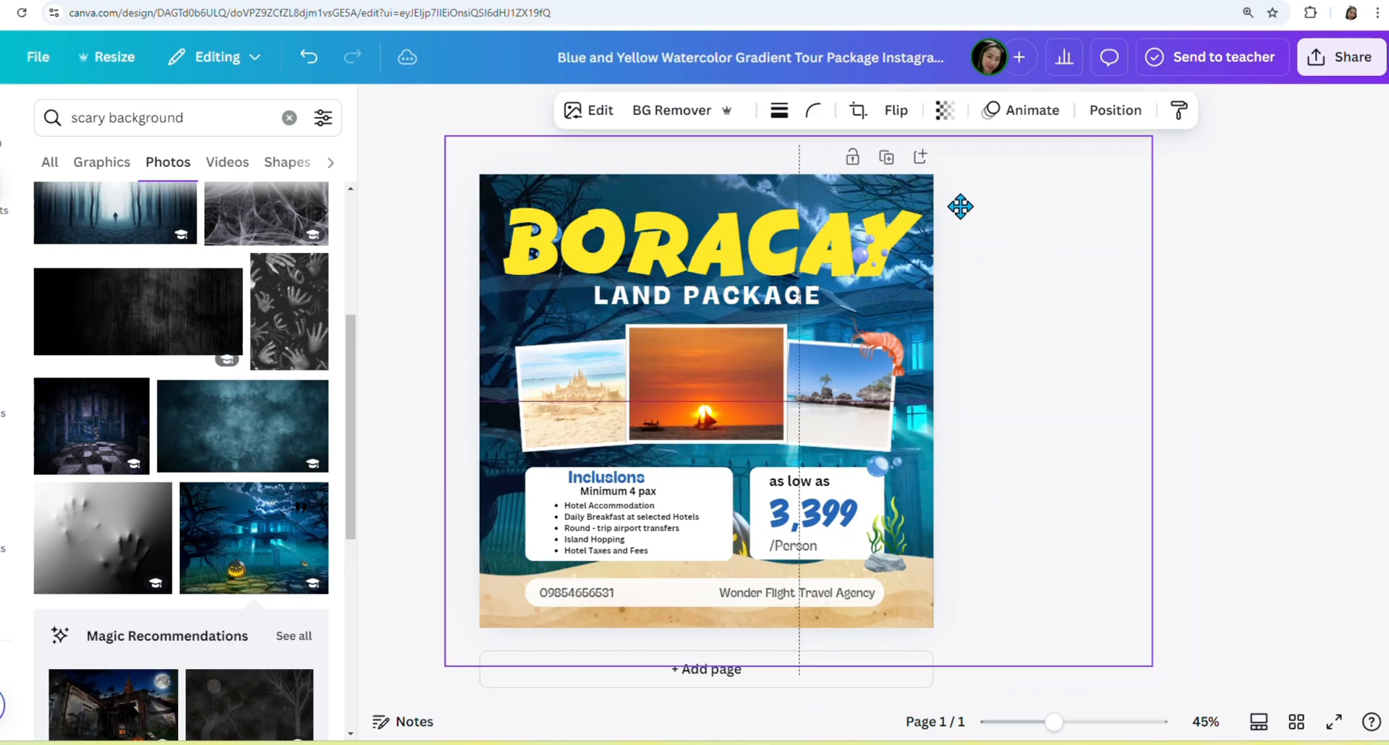
{"action": "left_click", "coordinate": [897, 566]}
{"action": "left_click", "coordinate": [916, 455]}
{"action": "left_click", "coordinate": [916, 567]}
{"action": "left_click_drag", "start_coordinate": [919, 567], "coordinate": [942, 583]}
{"action": "left_click", "coordinate": [770, 514]}
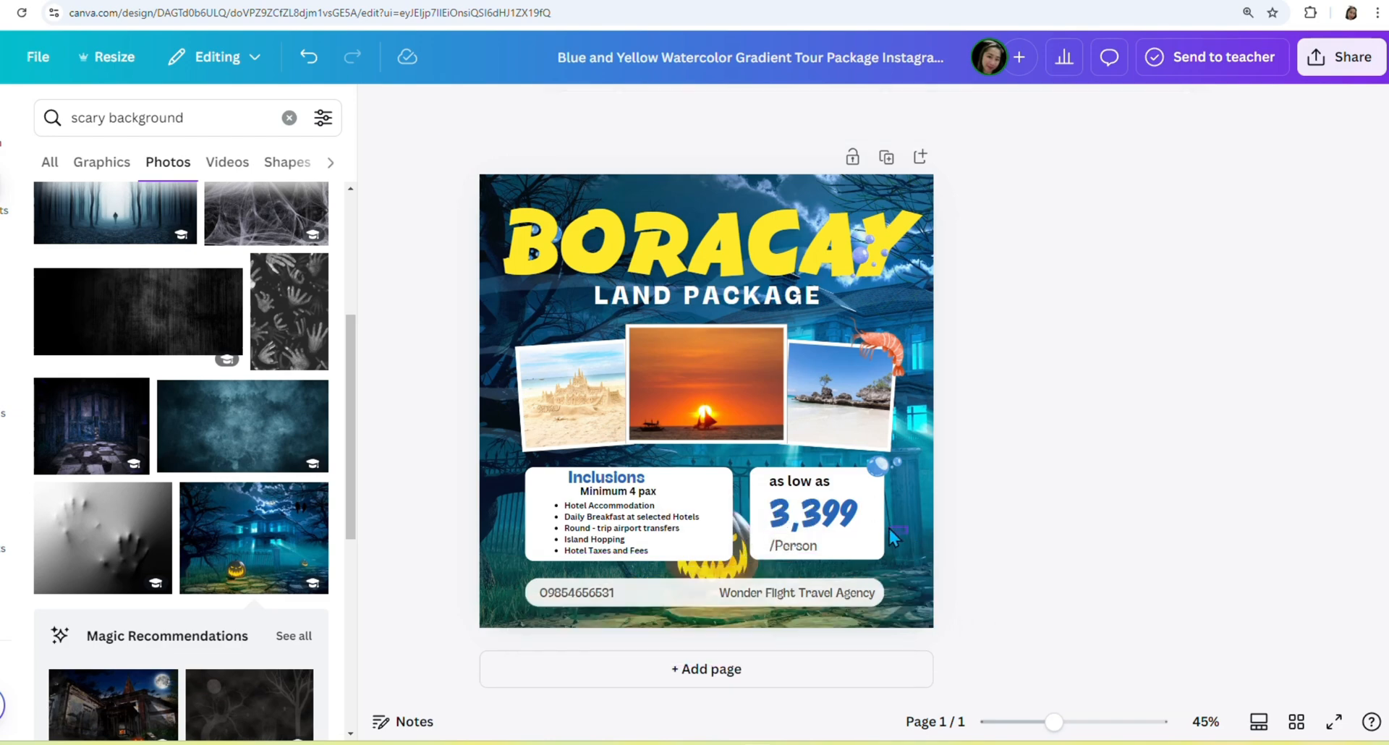
Delete the purple bubbles and shrimp graphics.
{"action": "scroll", "coordinate": [226, 447], "scroll_direction": "down", "scroll_amount": 10}
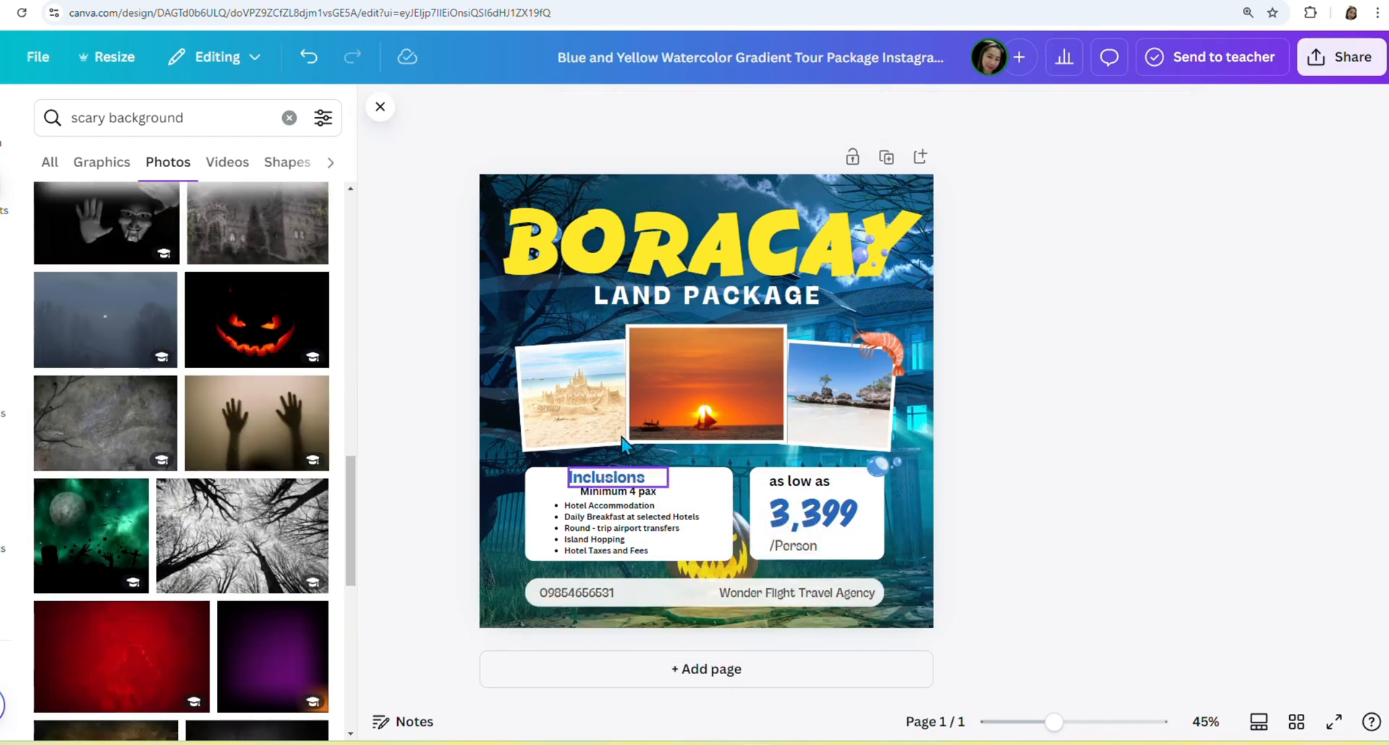
{"action": "scroll", "coordinate": [289, 448], "scroll_direction": "down", "scroll_amount": 5}
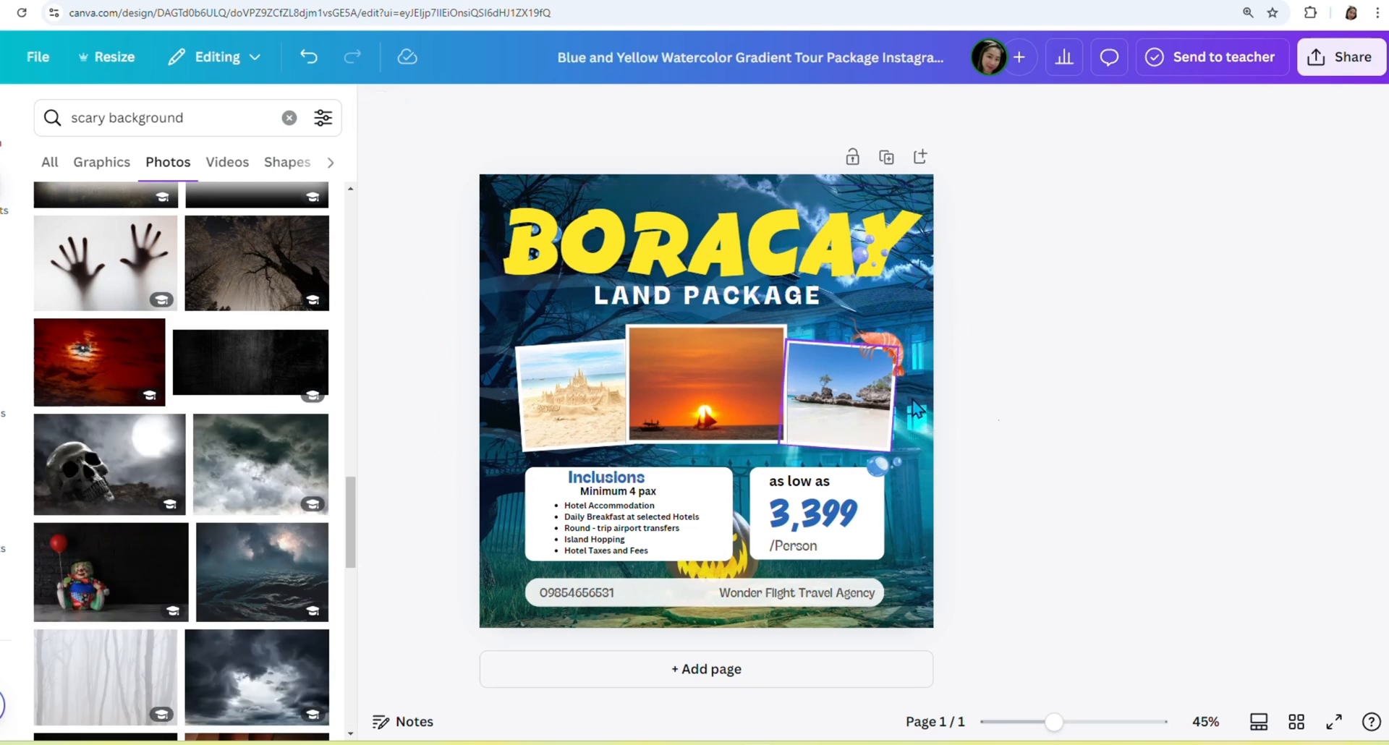
{"action": "left_click", "coordinate": [878, 263]}
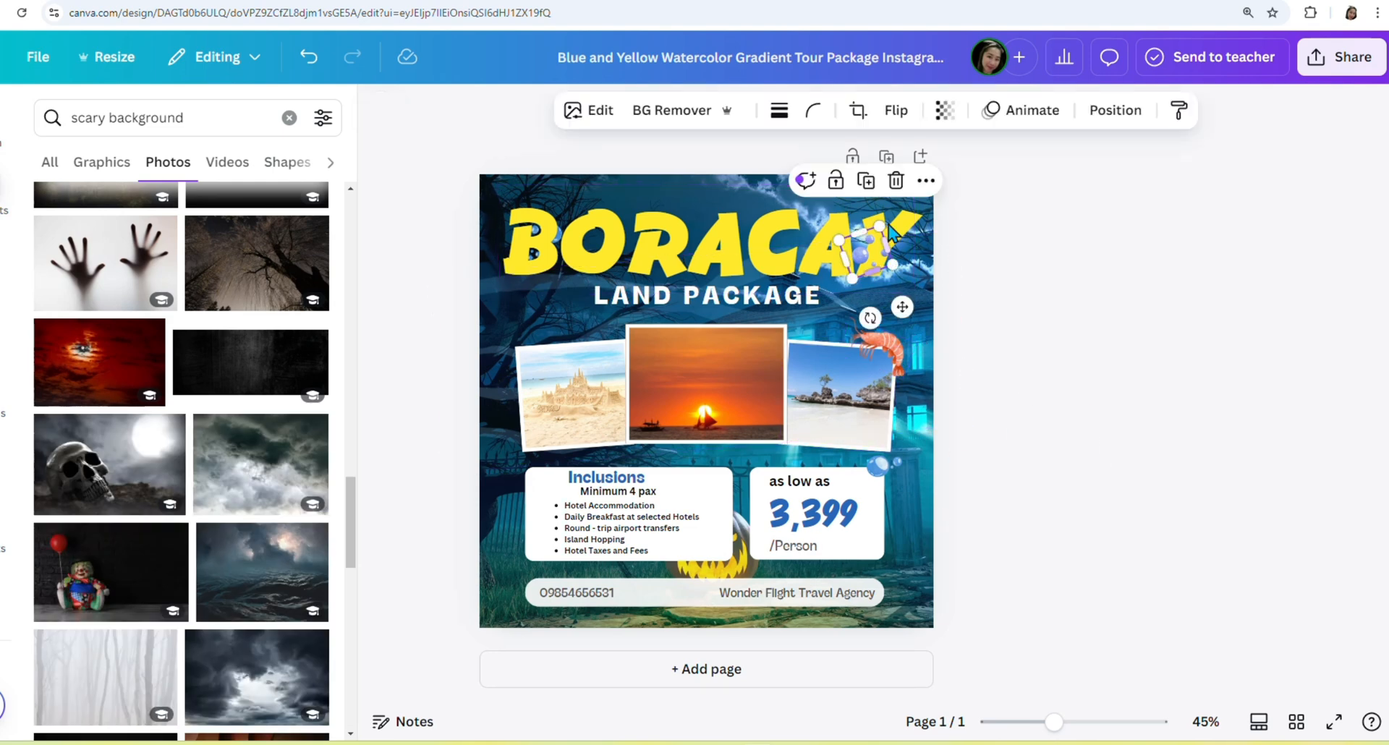
{"action": "left_click", "coordinate": [895, 185]}
{"action": "left_click", "coordinate": [913, 430]}
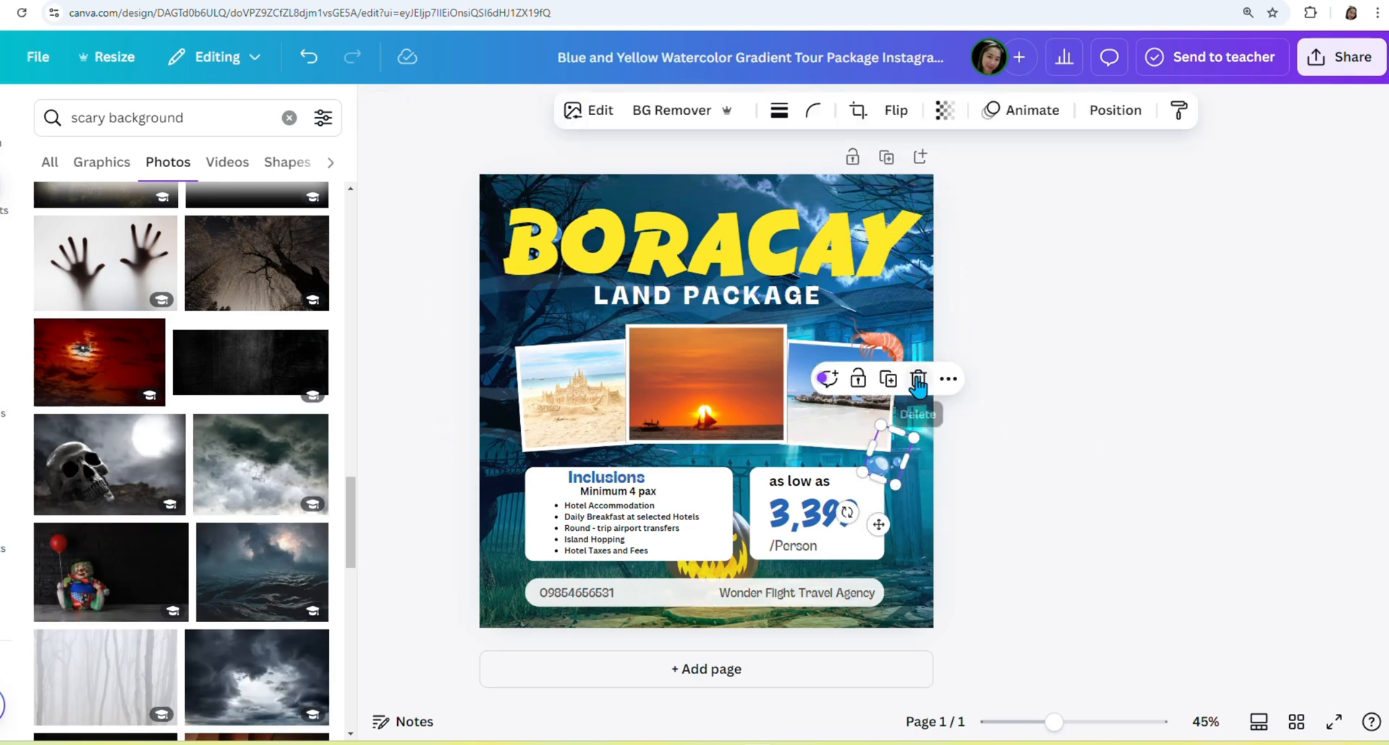
{"action": "left_click", "coordinate": [879, 346]}
{"action": "left_click", "coordinate": [906, 273]}
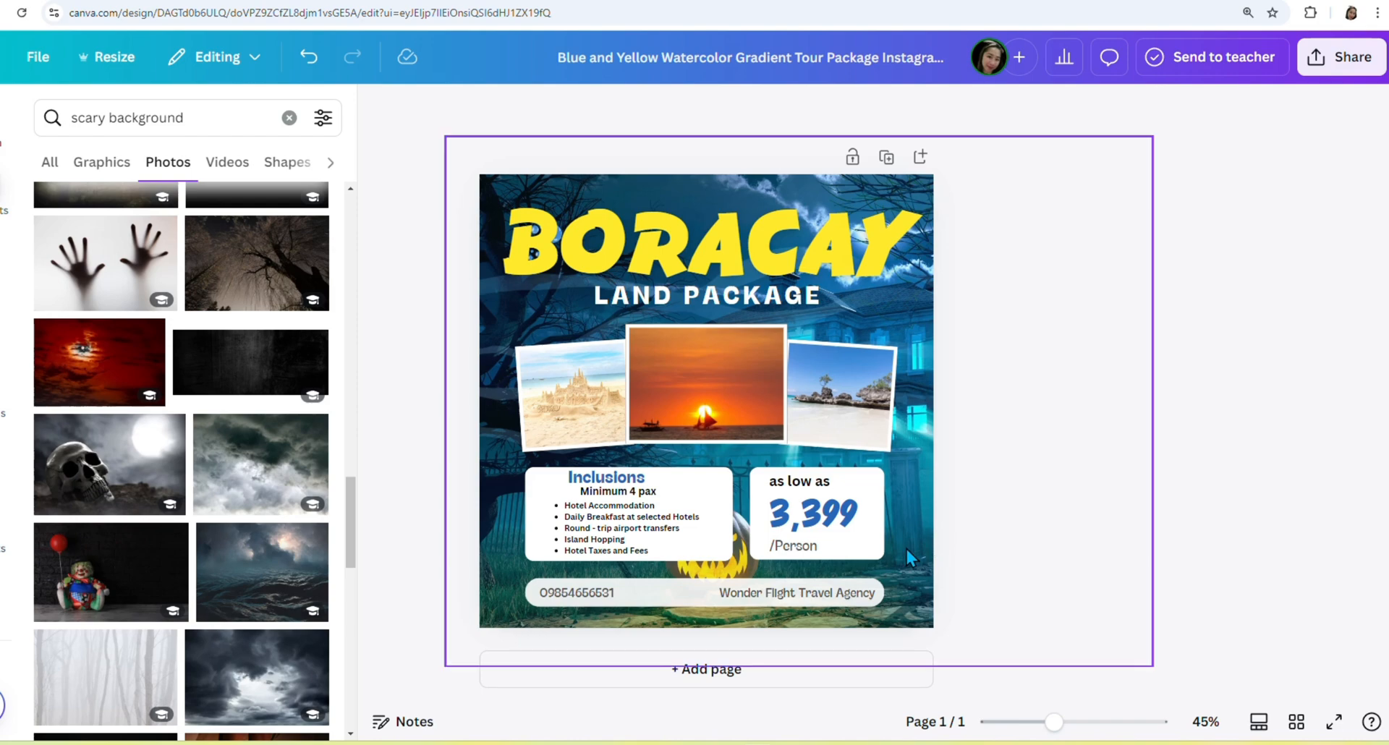
Set the dark background image's transparency to 58.
{"action": "left_click", "coordinate": [905, 546]}
{"action": "left_click", "coordinate": [944, 111]}
{"action": "left_click_drag", "start_coordinate": [976, 188], "coordinate": [931, 208]}
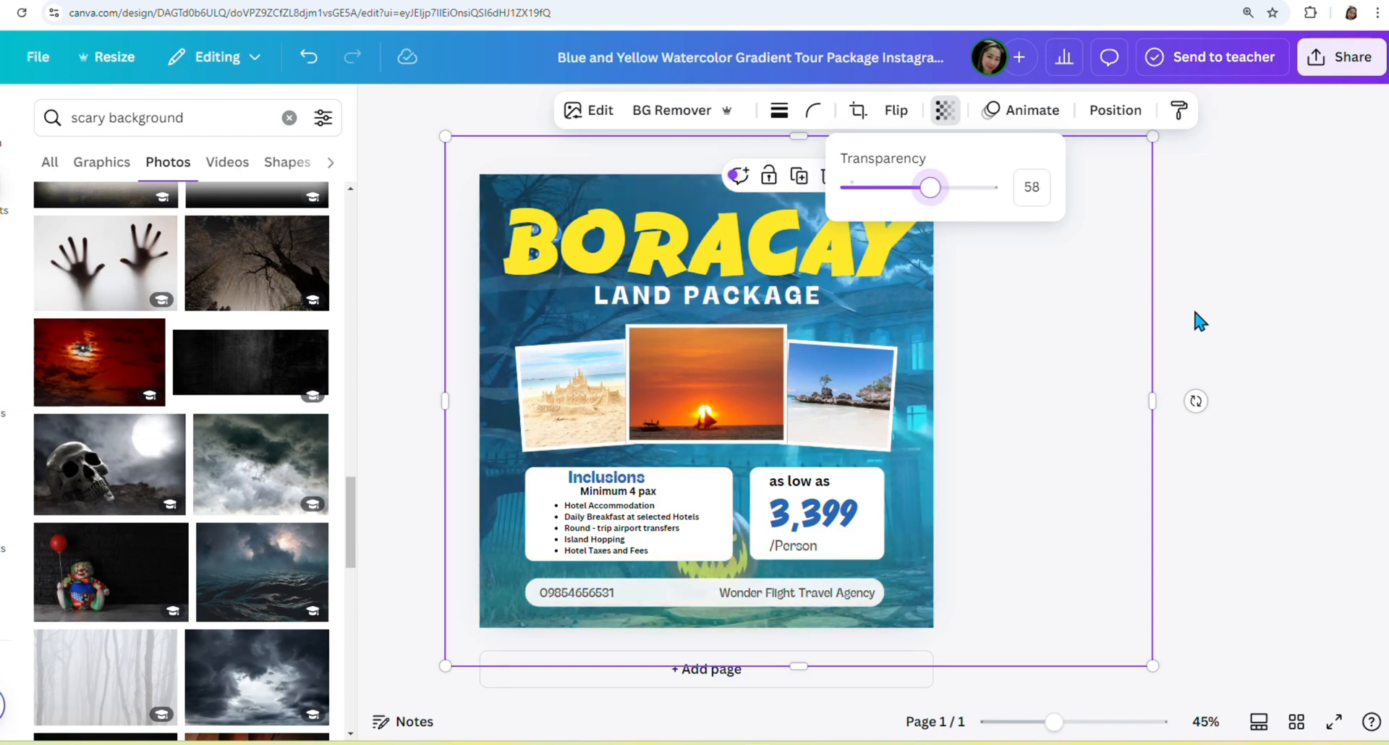
{"action": "left_click", "coordinate": [1211, 325]}
{"action": "left_click", "coordinate": [1233, 372]}
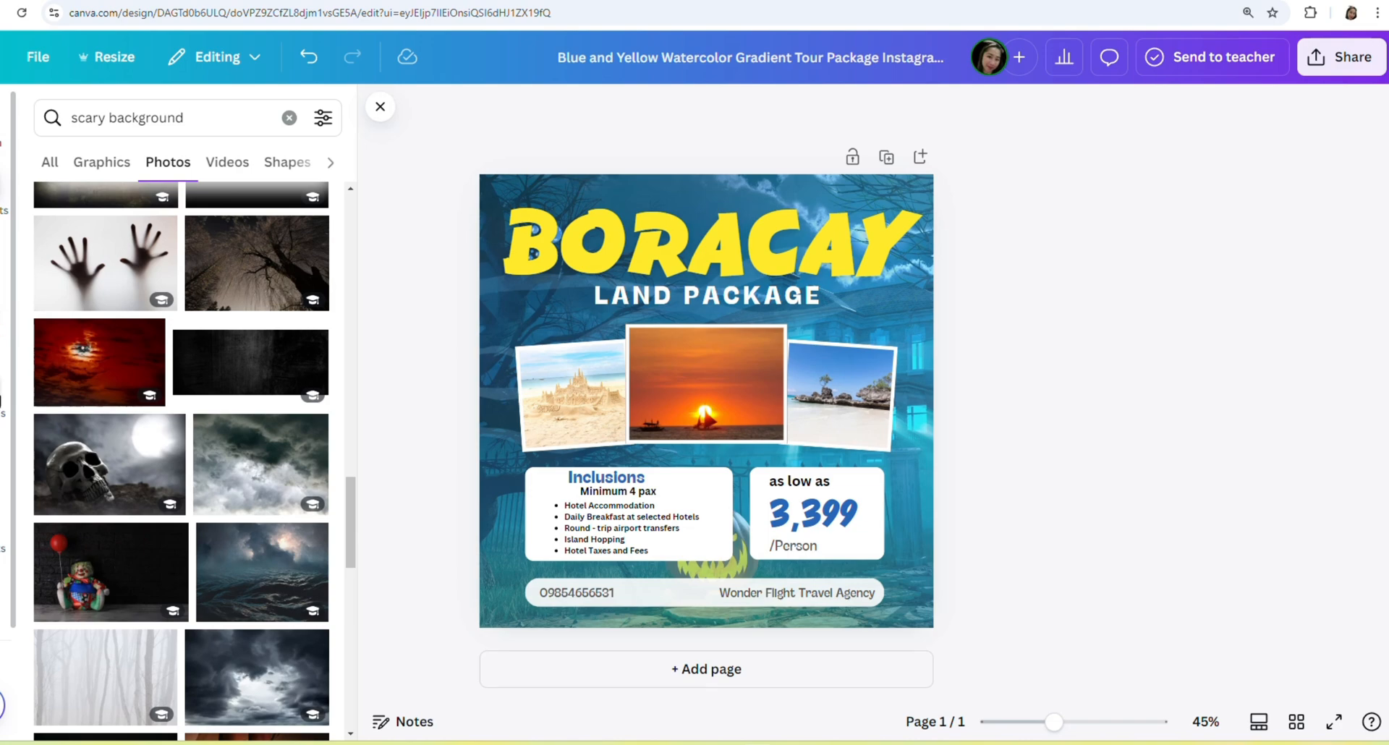
Add the uploaded W.F.T.A logo to the page and shrink it.
{"action": "left_click", "coordinate": [2, 405]}
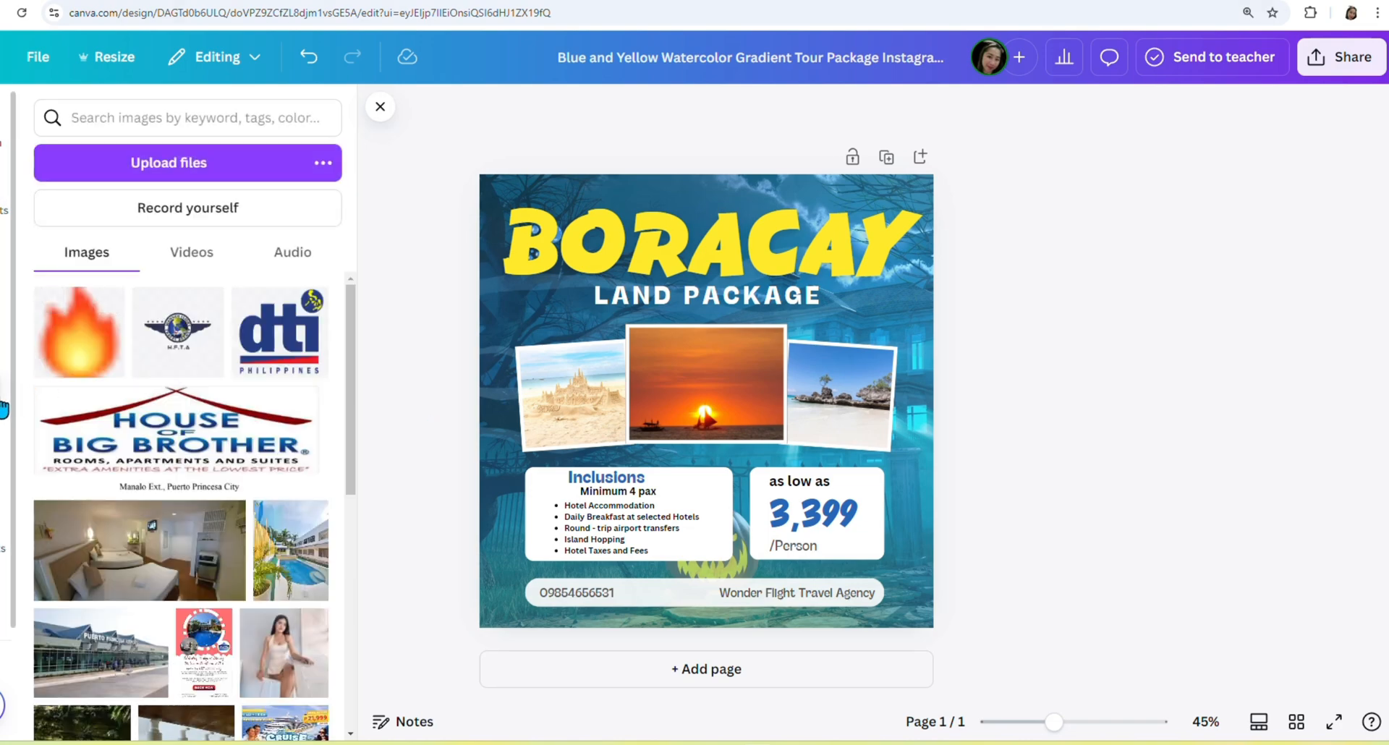
{"action": "scroll", "coordinate": [181, 434], "scroll_direction": "down", "scroll_amount": 3}
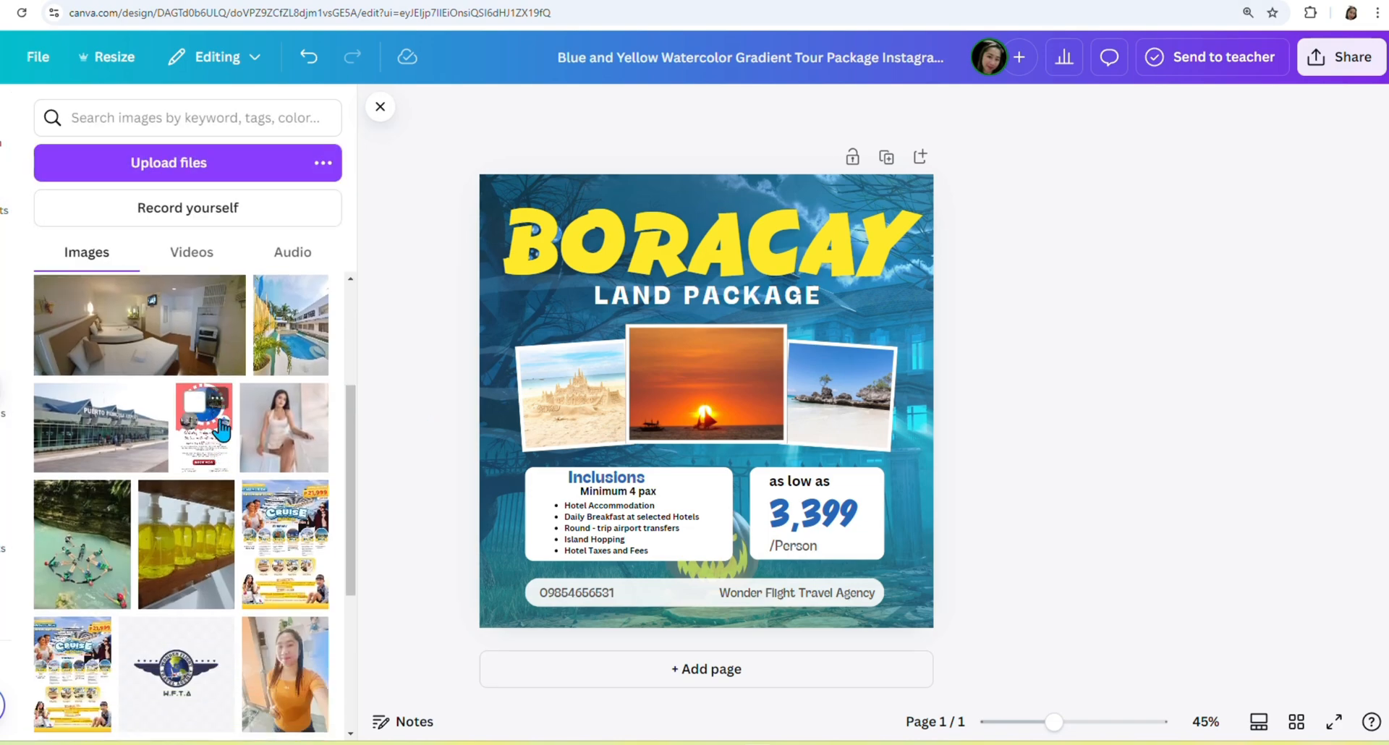
{"action": "scroll", "coordinate": [180, 434], "scroll_direction": "up", "scroll_amount": 3}
{"action": "left_click", "coordinate": [177, 329]}
{"action": "left_click_drag", "start_coordinate": [856, 551], "coordinate": [701, 395]}
{"action": "left_click_drag", "start_coordinate": [614, 331], "coordinate": [860, 299]}
Nudge LAND PACKAGE and BORACAY lower and set the 221×221 logo at top centre above BORACAY.
{"action": "left_click_drag", "start_coordinate": [762, 301], "coordinate": [763, 313]}
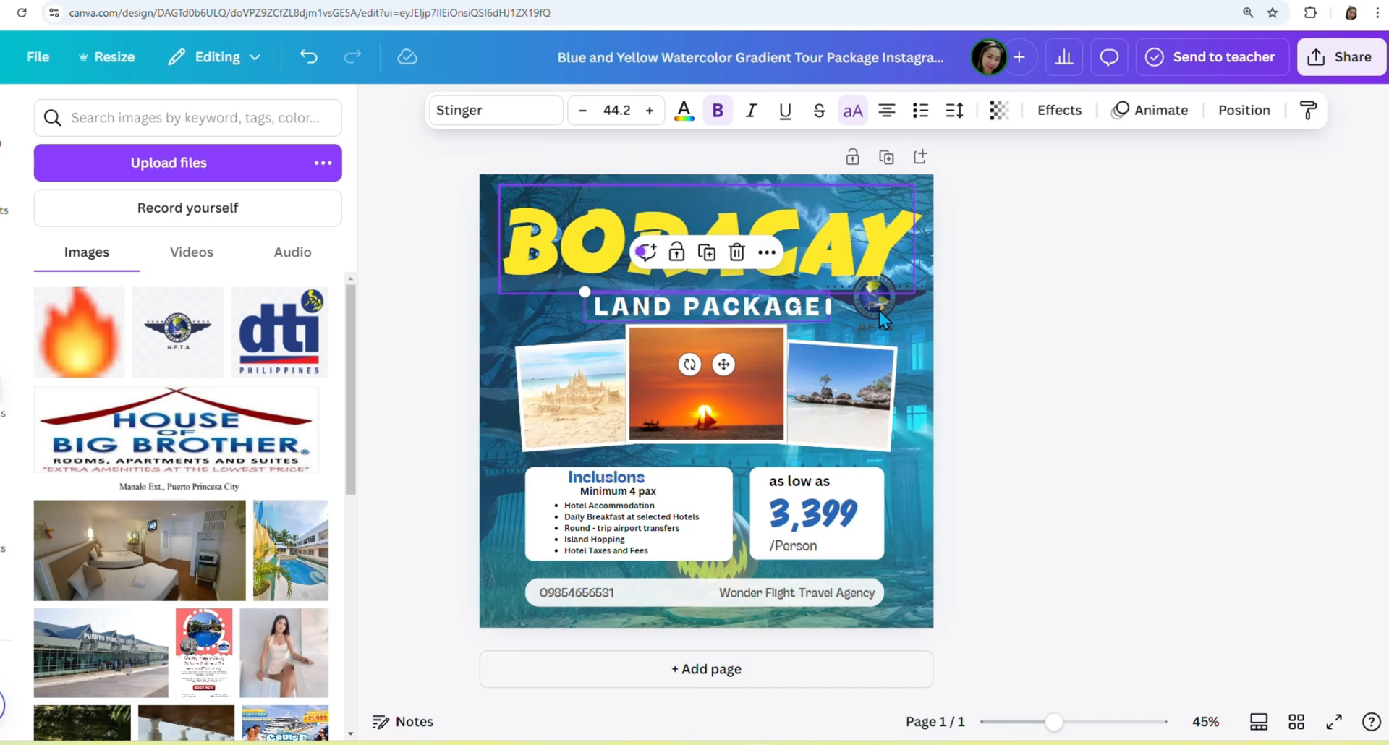
{"action": "left_click", "coordinate": [875, 286]}
{"action": "left_click", "coordinate": [894, 323]}
{"action": "left_click_drag", "start_coordinate": [947, 376], "coordinate": [896, 325]}
{"action": "left_click_drag", "start_coordinate": [874, 305], "coordinate": [922, 350]}
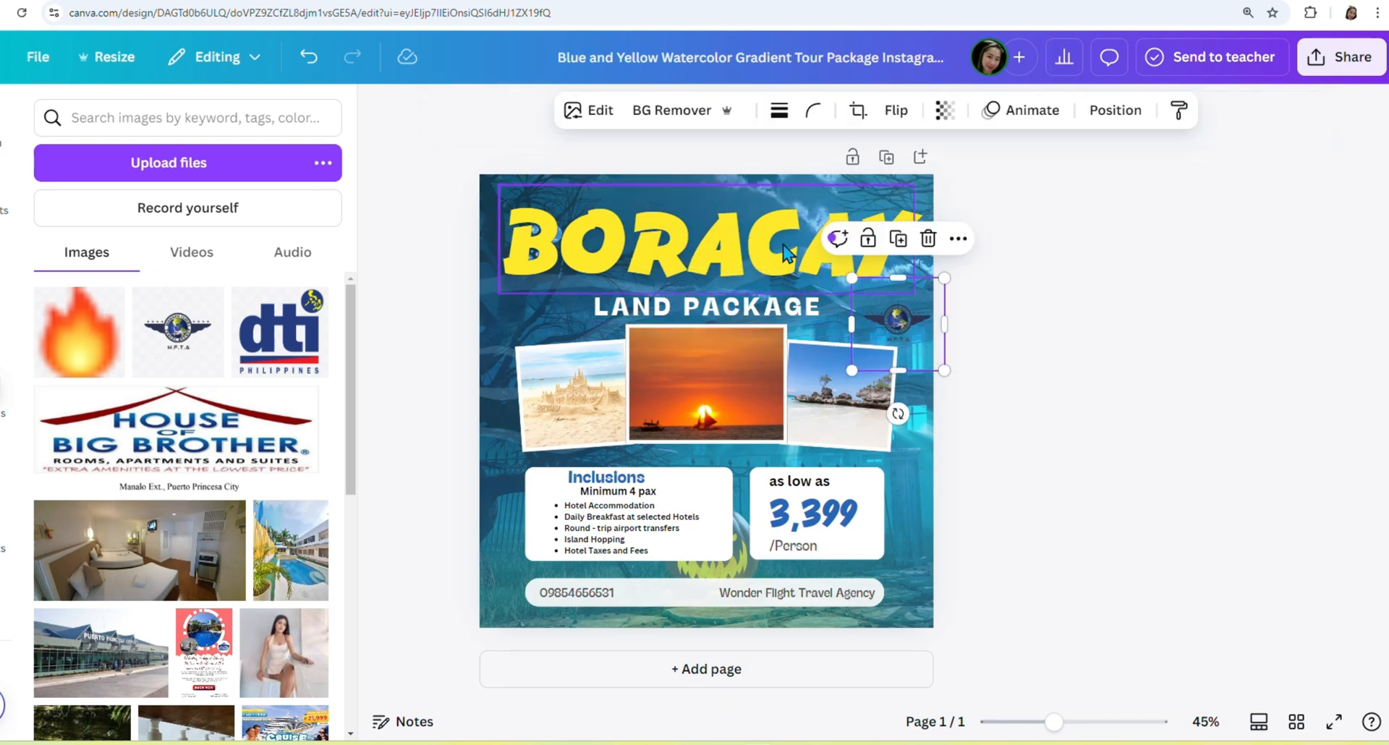
{"action": "left_click_drag", "start_coordinate": [782, 246], "coordinate": [782, 254]}
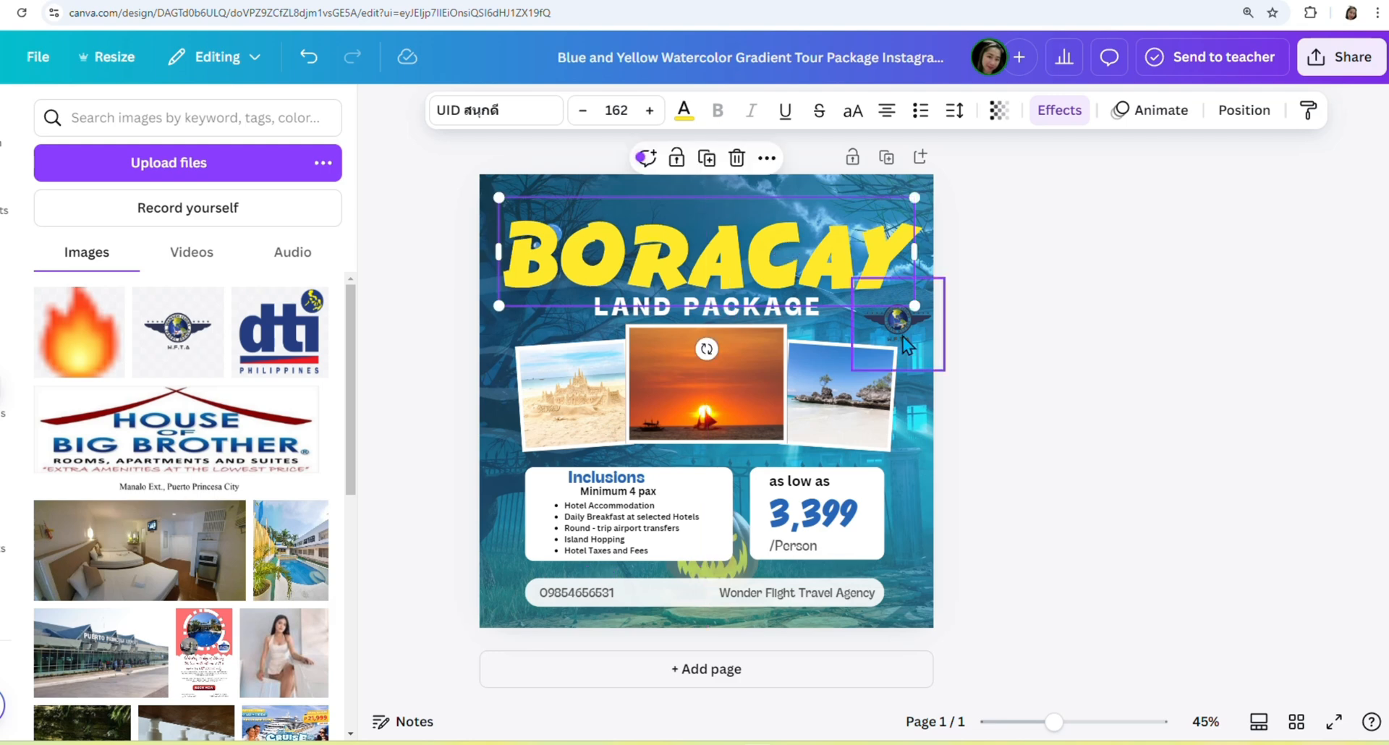
{"action": "left_click_drag", "start_coordinate": [897, 318], "coordinate": [703, 213]}
{"action": "left_click", "coordinate": [1138, 460]}
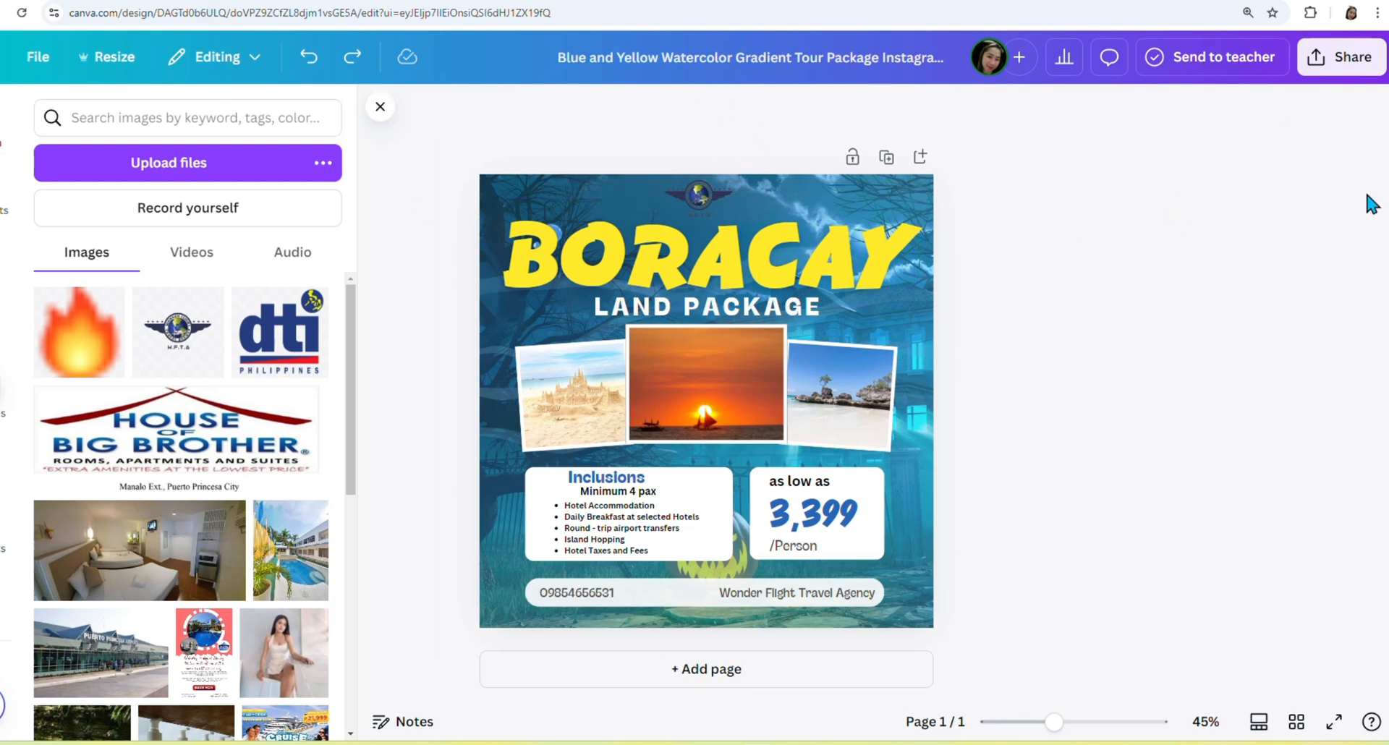
Download the design as a 1080 × 1080 px PNG via Share.
{"action": "left_click", "coordinate": [1313, 67]}
{"action": "left_click", "coordinate": [1043, 454]}
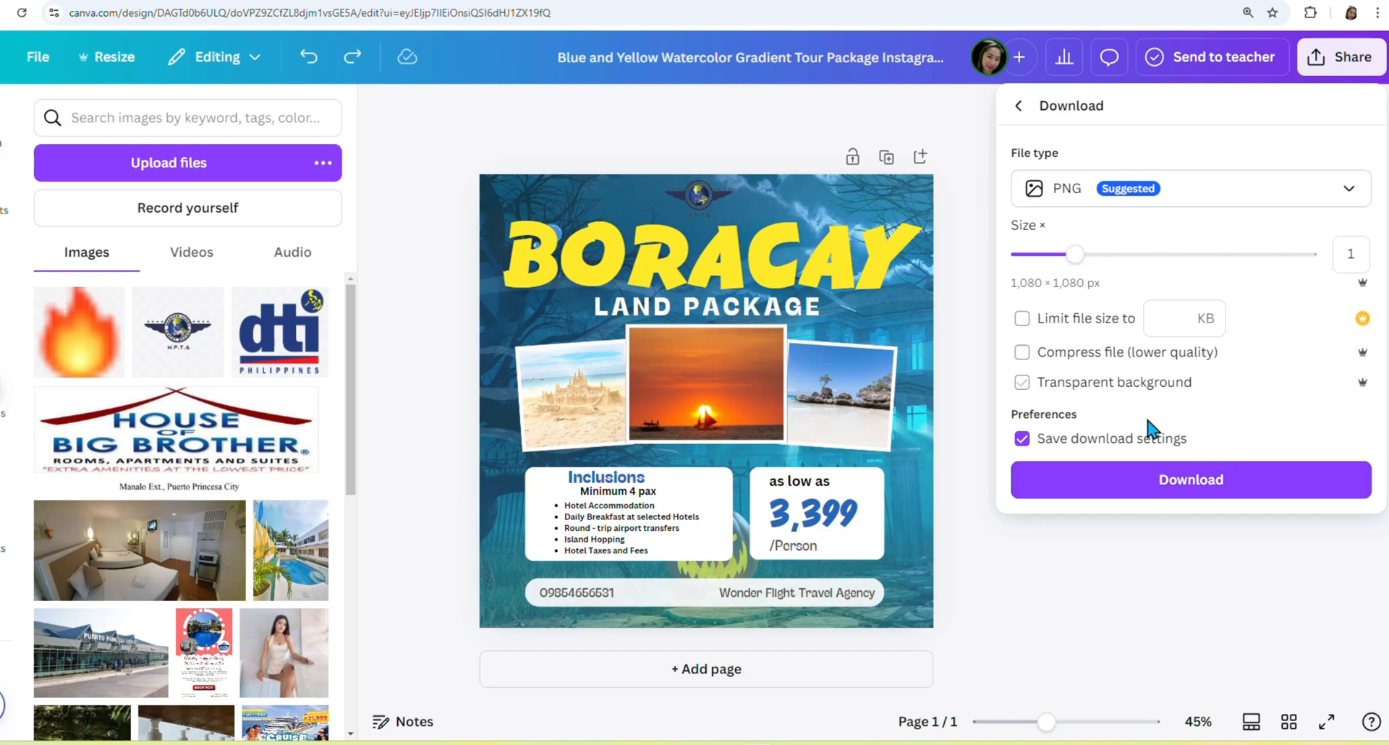
{"action": "left_click", "coordinate": [1178, 483]}
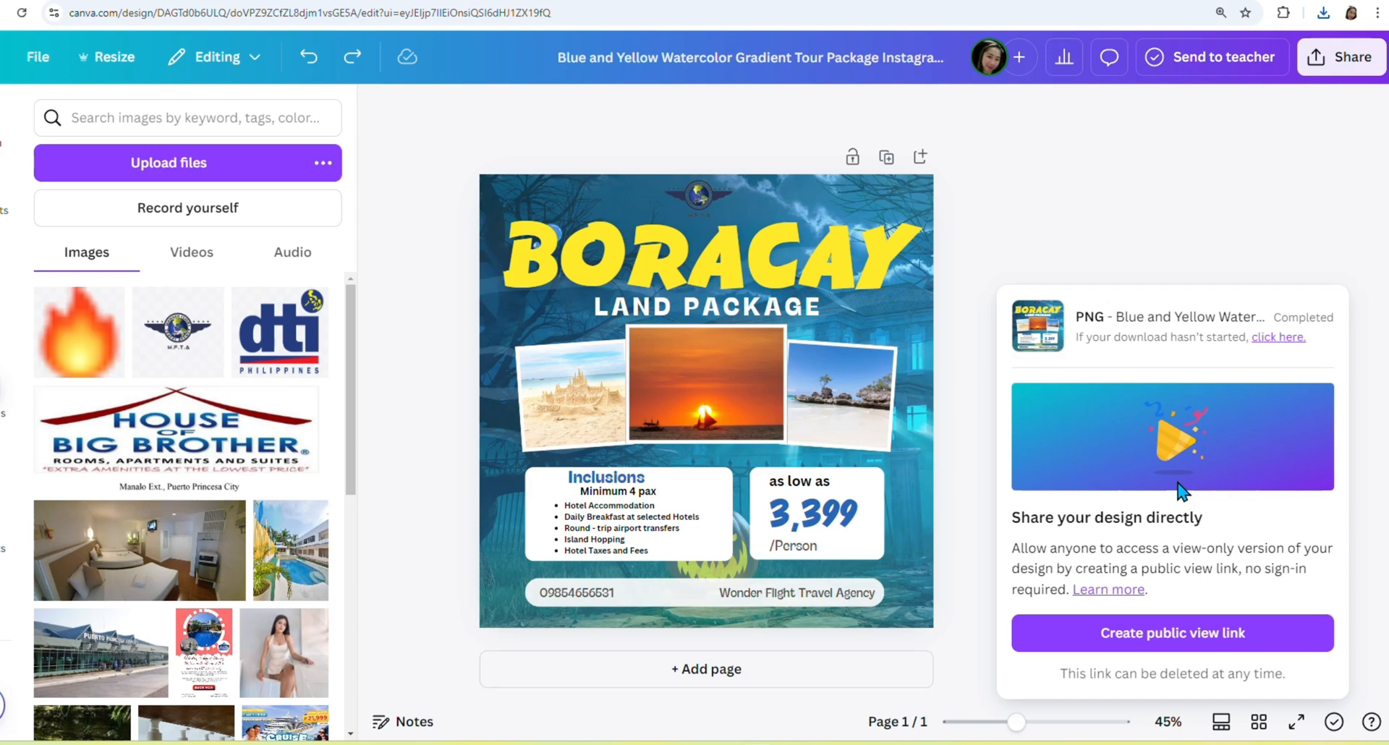
Move BORACAY aside, delete the hidden bubbles graphic behind it, and return BORACAY above LAND PACKAGE.
{"action": "left_click", "coordinate": [759, 272]}
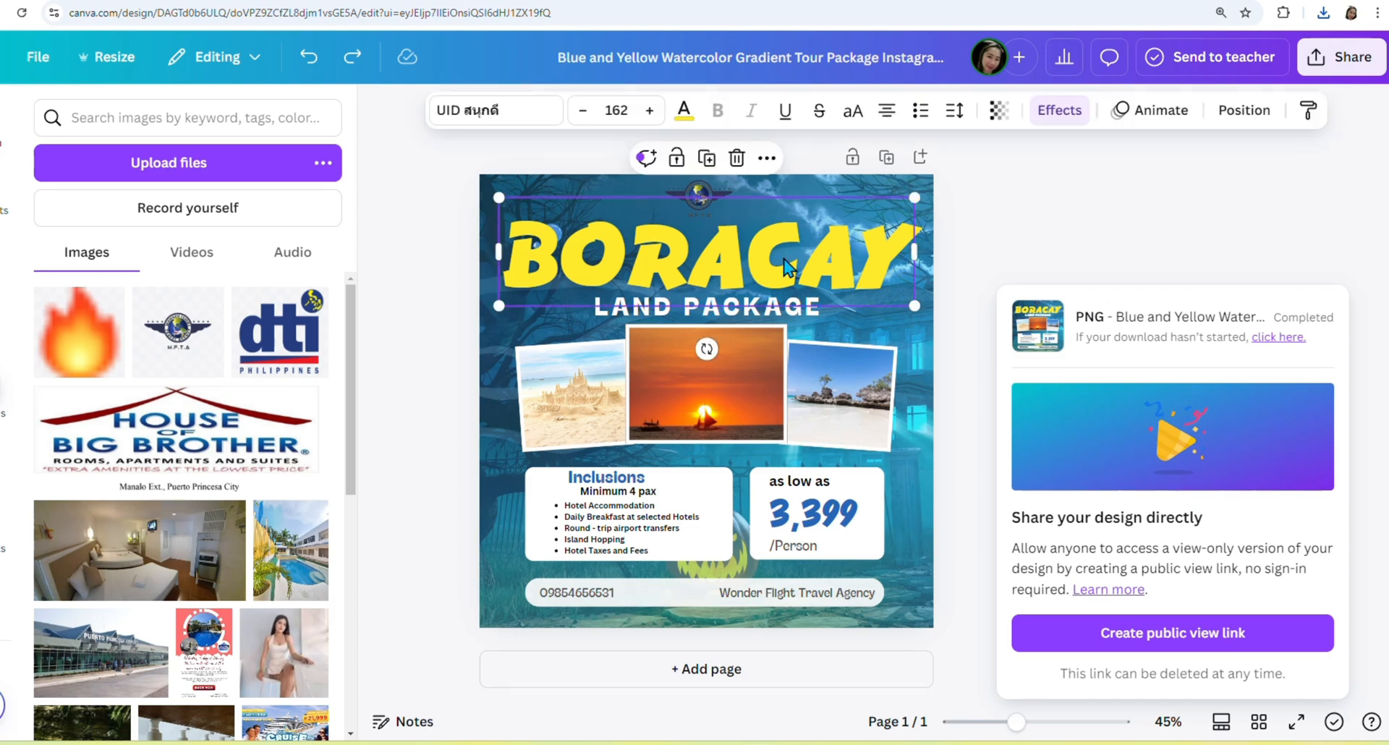
{"action": "left_click_drag", "start_coordinate": [759, 272], "coordinate": [742, 348]}
{"action": "left_click", "coordinate": [548, 235]}
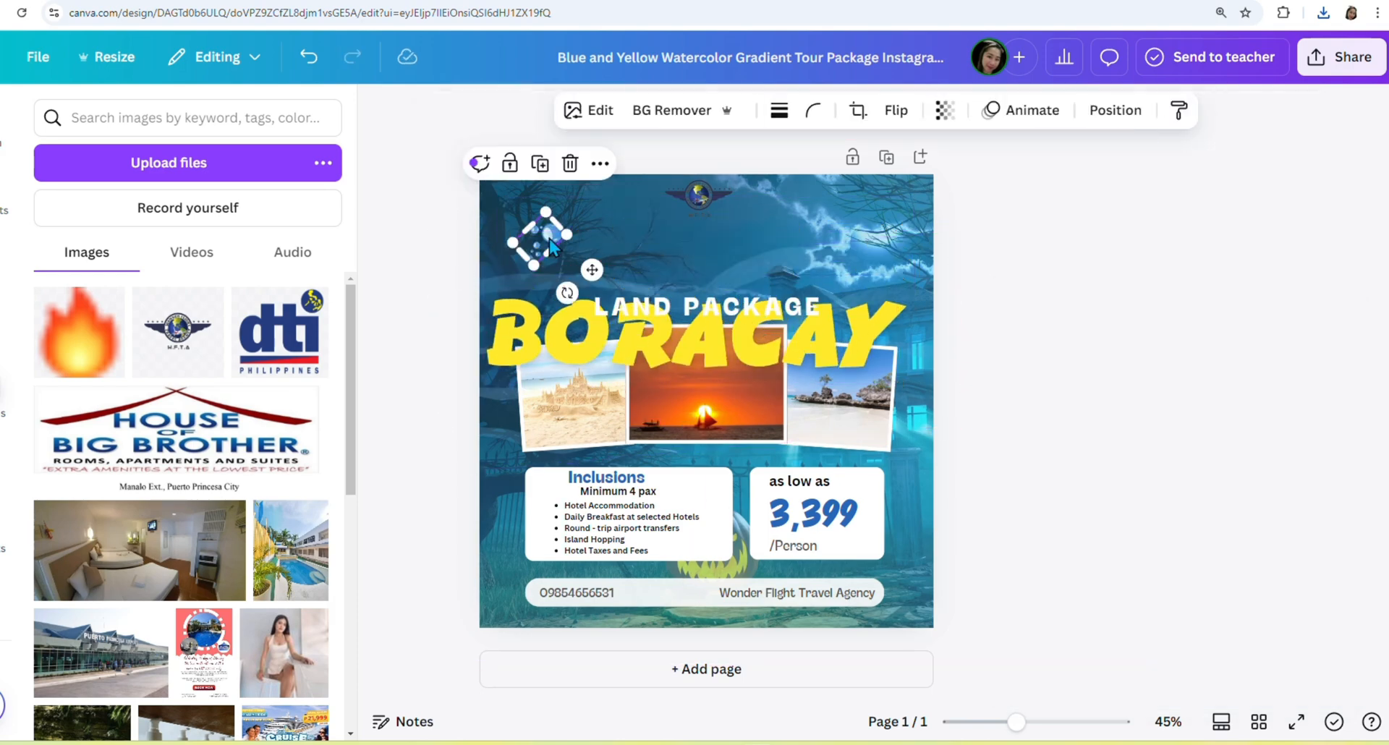
{"action": "left_click", "coordinate": [570, 164]}
{"action": "left_click_drag", "start_coordinate": [687, 348], "coordinate": [716, 255]}
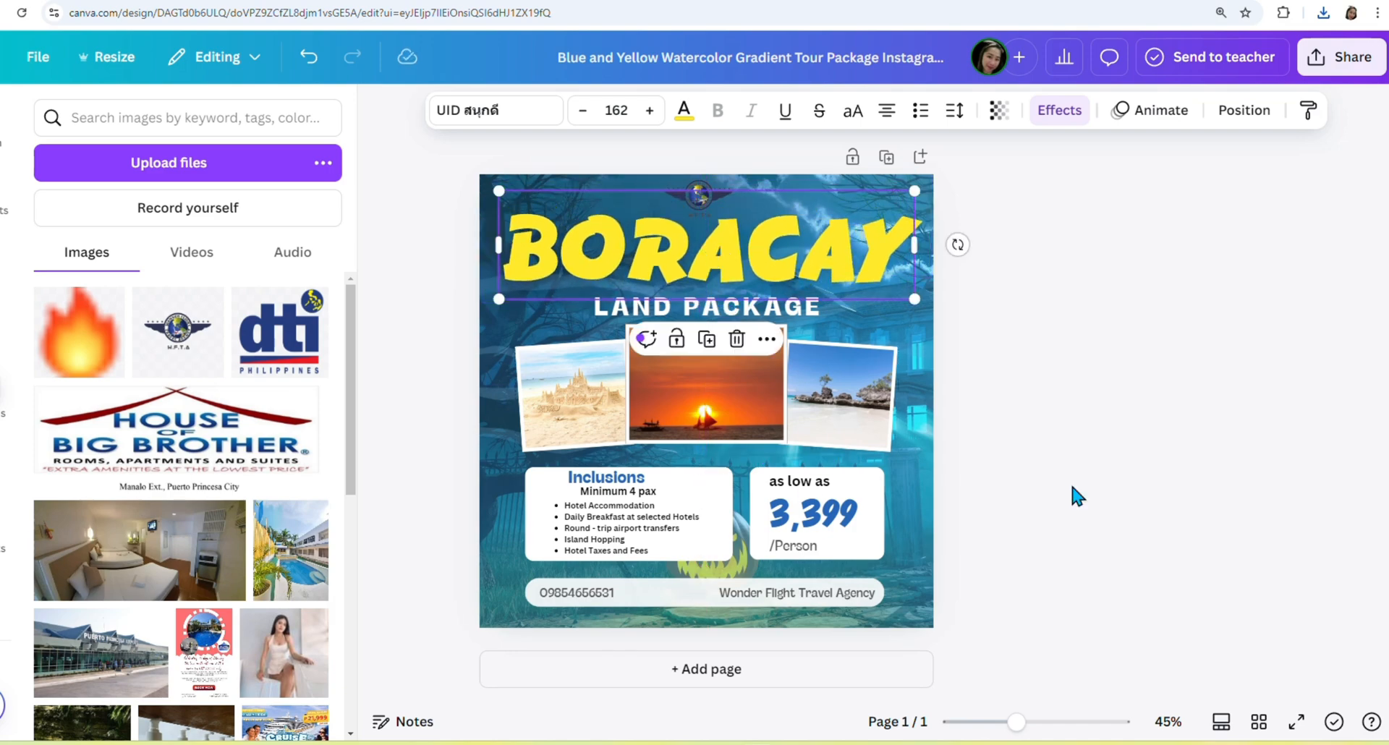
{"action": "left_click", "coordinate": [1092, 480]}
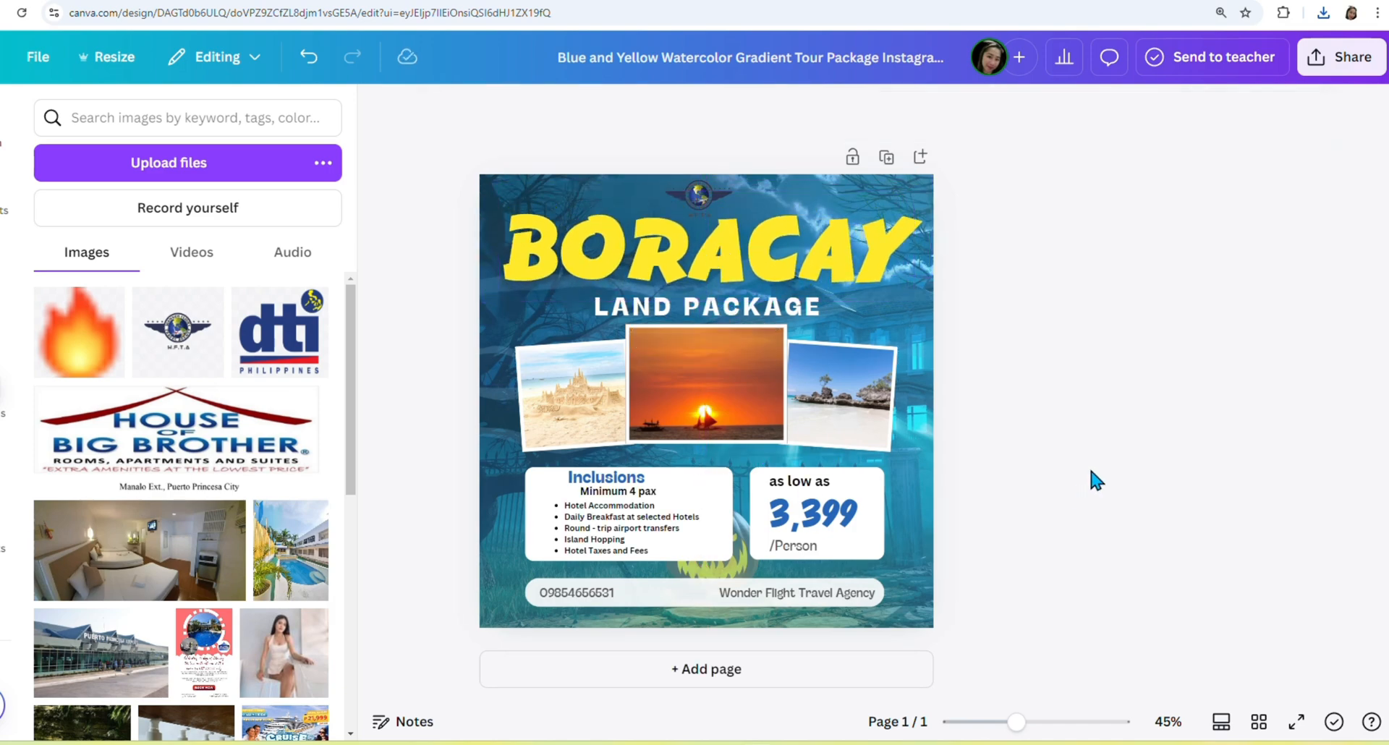